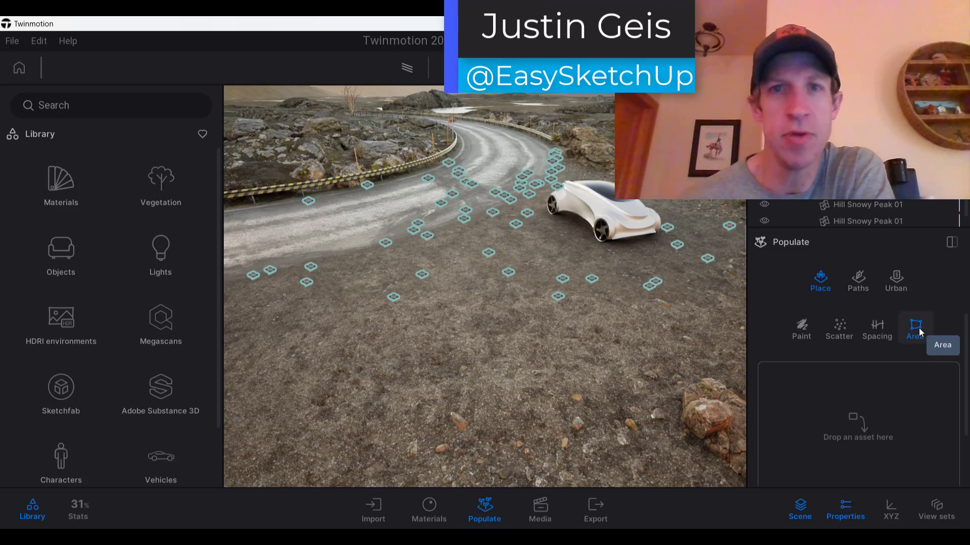
# Draw a closed populate area on the gravel between the road and the car for scattering the chosen rocks.
pyautogui.click(915, 327)
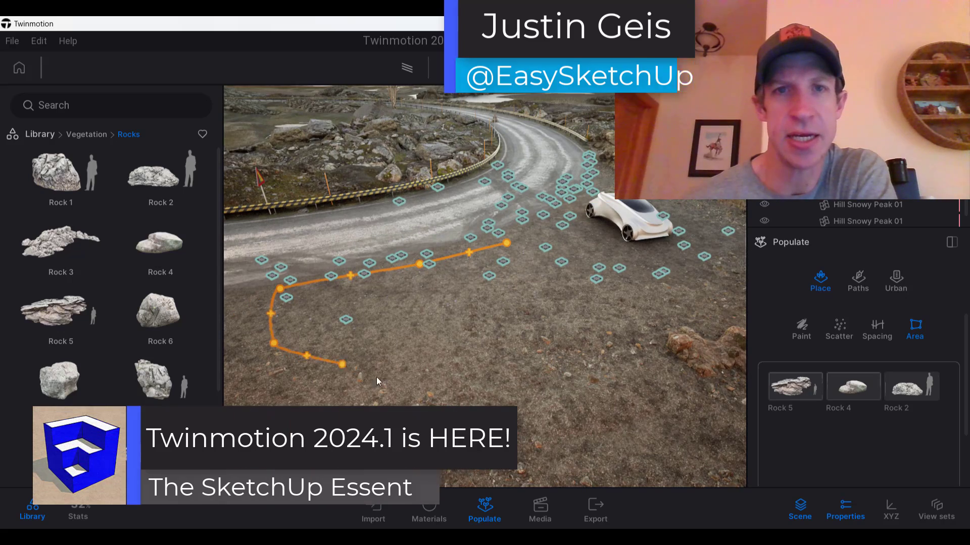
pyautogui.click(357, 419)
pyautogui.click(554, 414)
pyautogui.click(651, 370)
pyautogui.click(655, 333)
pyautogui.click(678, 301)
pyautogui.click(653, 271)
pyautogui.click(579, 244)
pyautogui.click(507, 243)
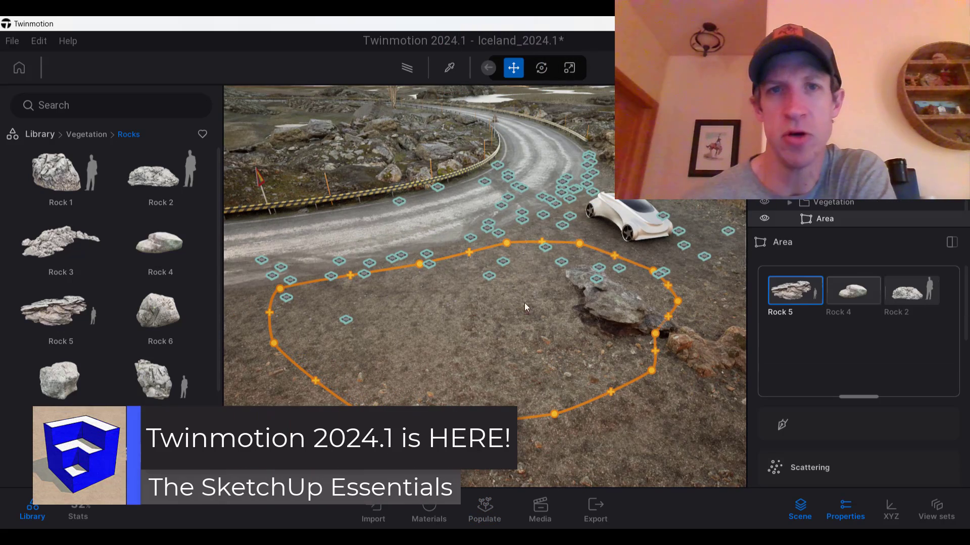
# Lower the spacing and random spacing of the rocks scattered in the area.
pyautogui.moveTo(525, 302); pyautogui.dragTo(525, 354, button='right')
pyautogui.scroll(-4, 864, 399)
pyautogui.moveTo(876, 427); pyautogui.dragTo(779, 426)
pyautogui.moveTo(859, 457); pyautogui.dragTo(794, 457)
pyautogui.scroll(-2, 859, 428)
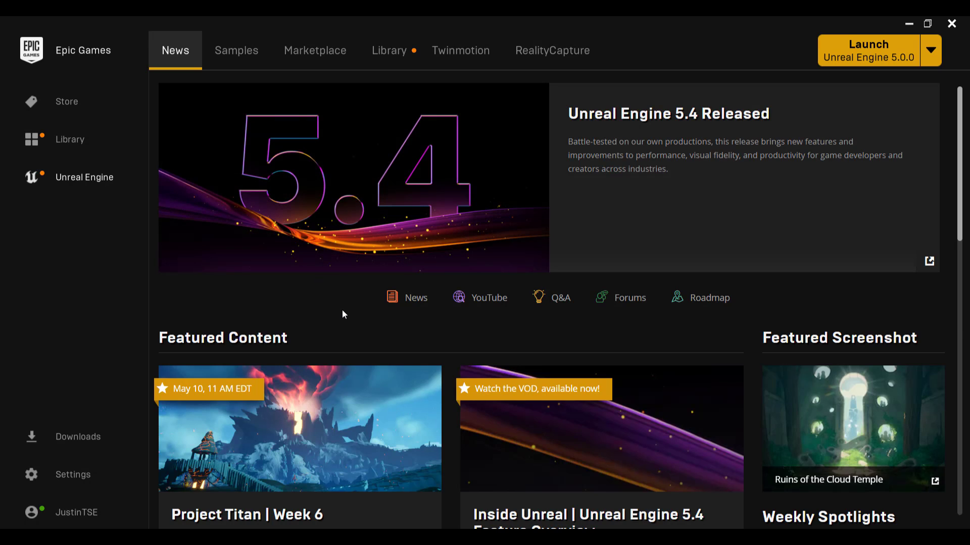
# Check the available Twinmotion versions in the Epic Games Launcher, including Twinmotion 2024.1 Preview.
pyautogui.click(464, 57)
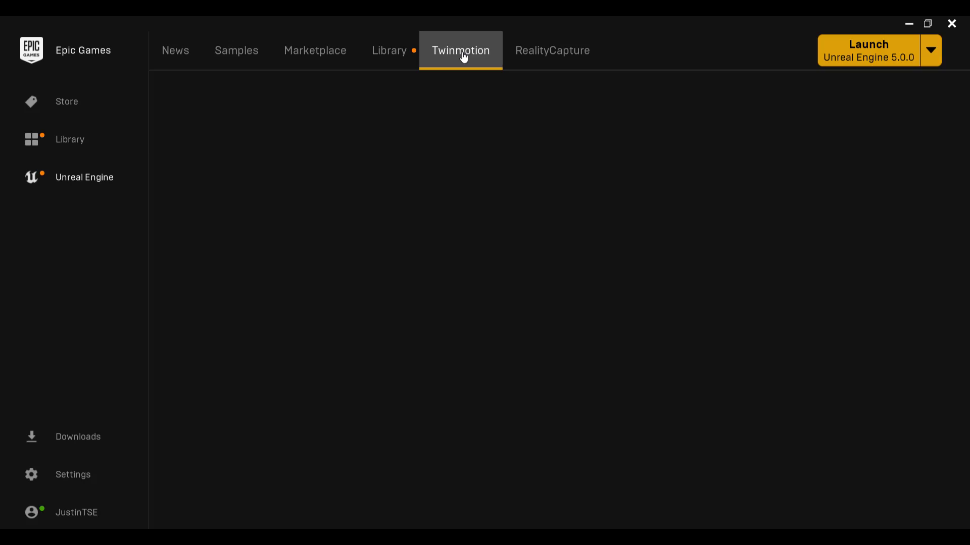
pyautogui.click(394, 297)
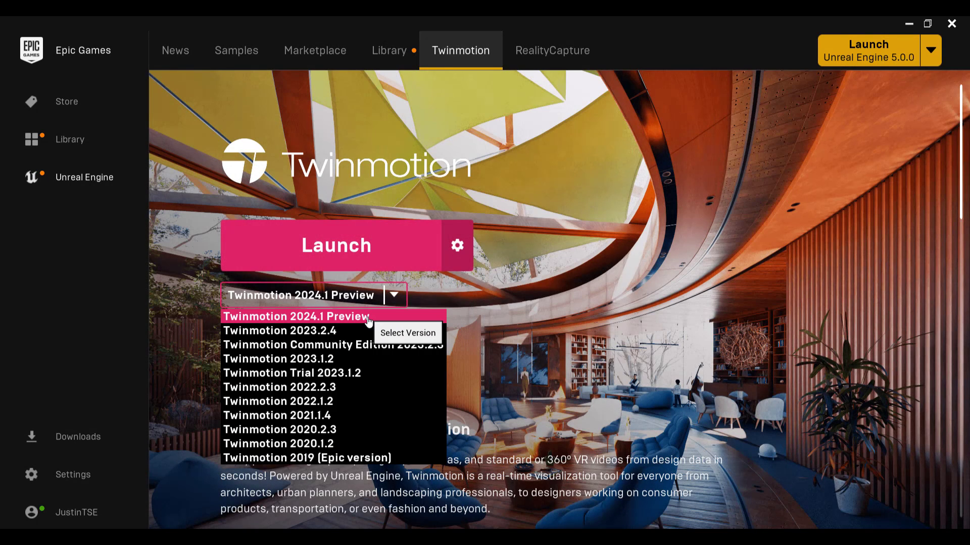
pyautogui.click(533, 470)
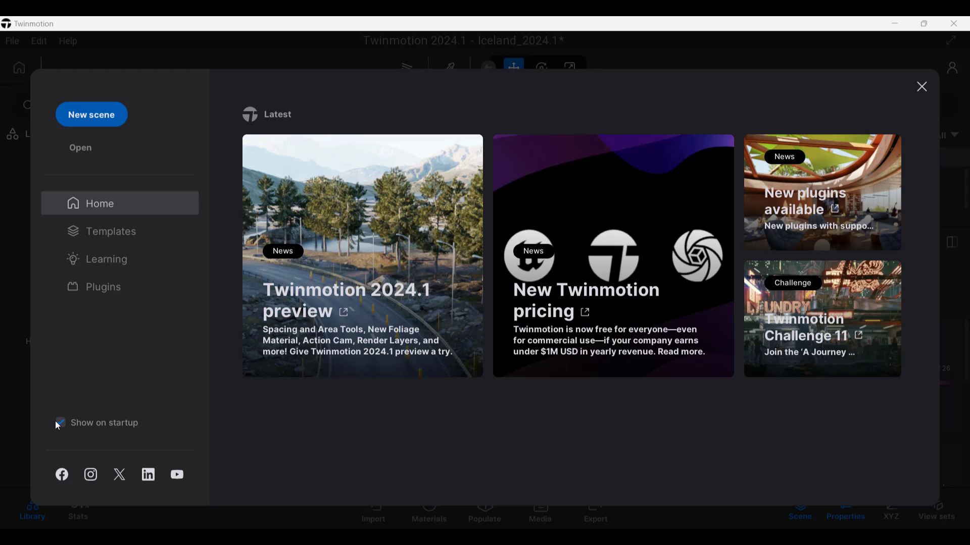
# In Twinmotion, open the Iceland template without saving the current scene.
pyautogui.click(122, 230)
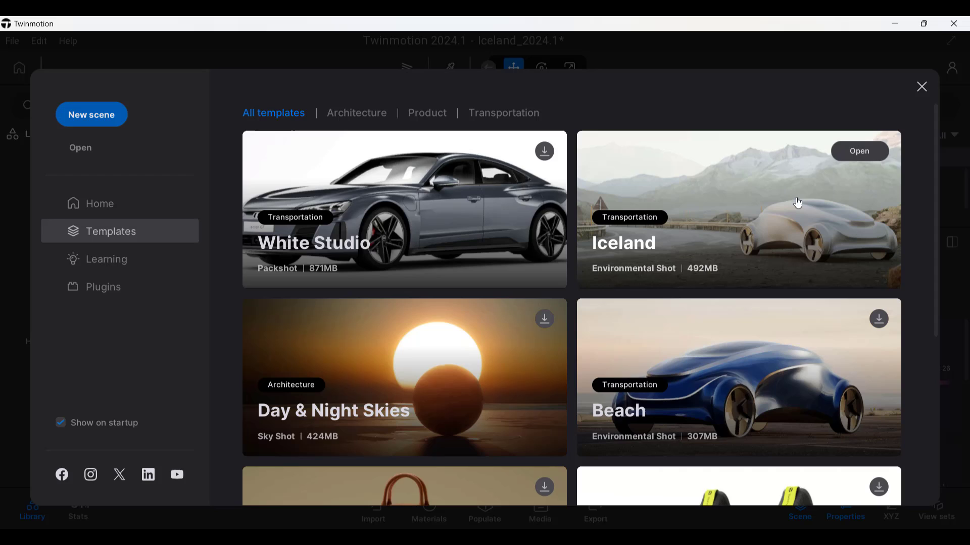
pyautogui.click(864, 151)
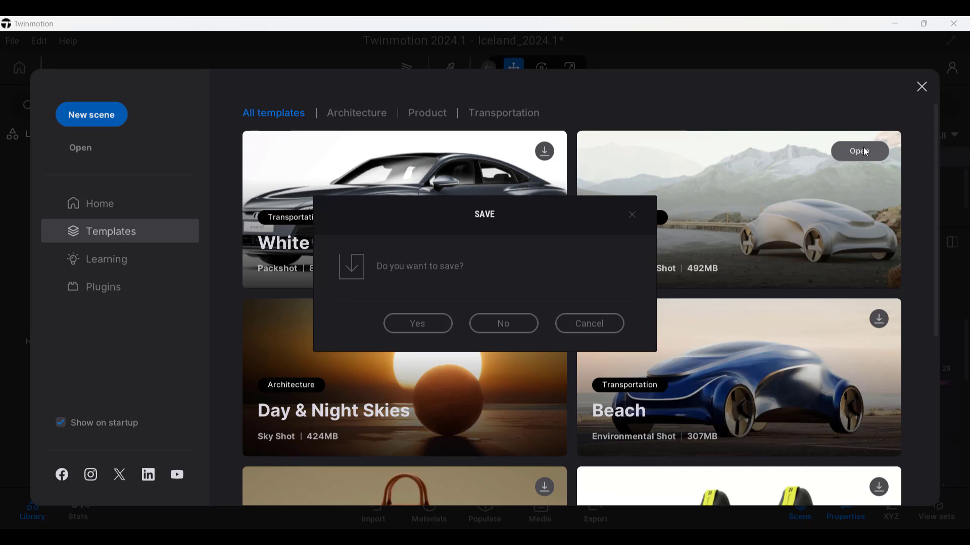
pyautogui.click(490, 329)
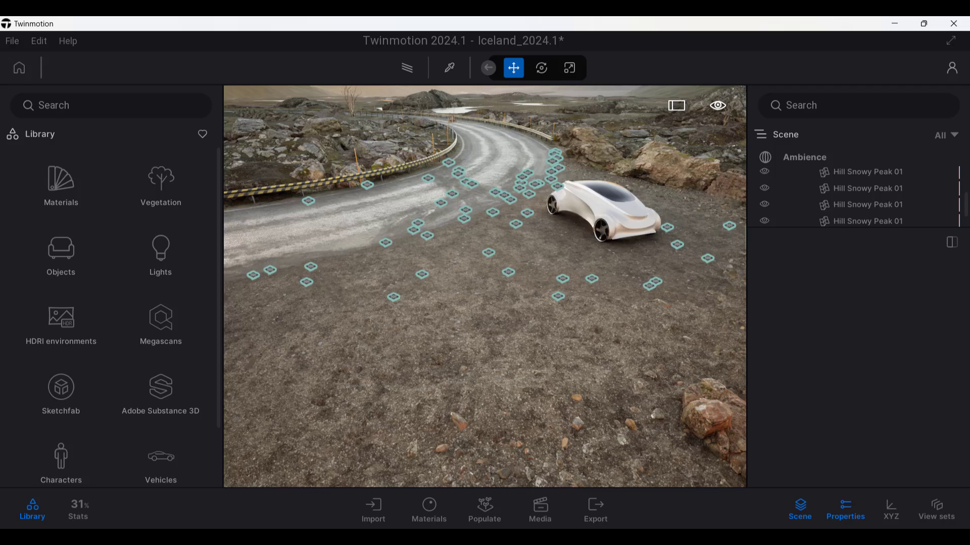
# Activate the Area placement tool for populating the scene and open the Rocks collection in the vegetation library.
pyautogui.click(490, 509)
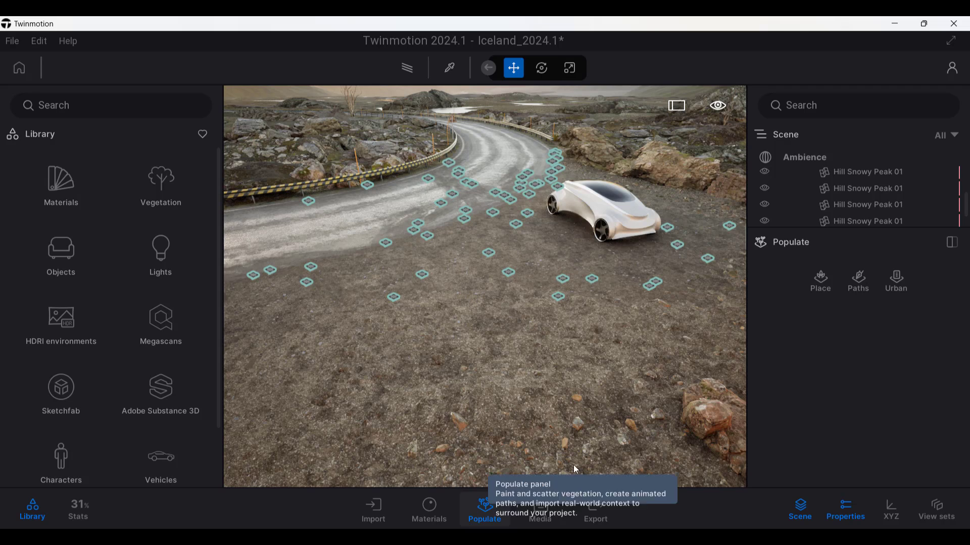
pyautogui.click(821, 281)
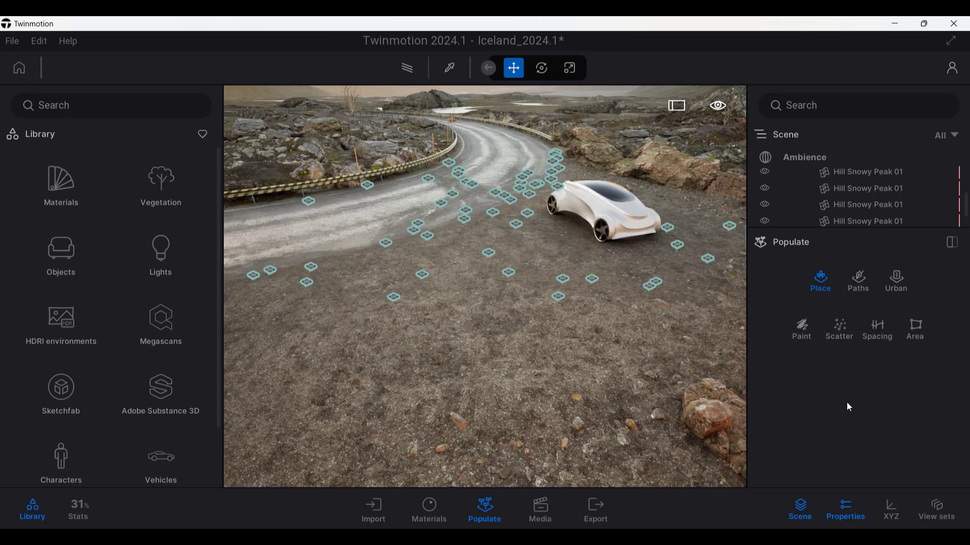
pyautogui.click(920, 333)
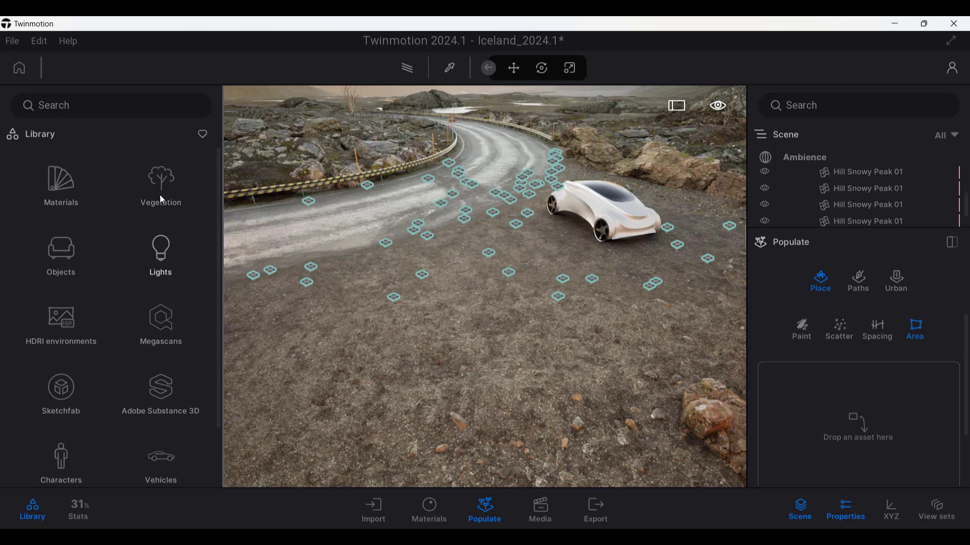
pyautogui.click(169, 184)
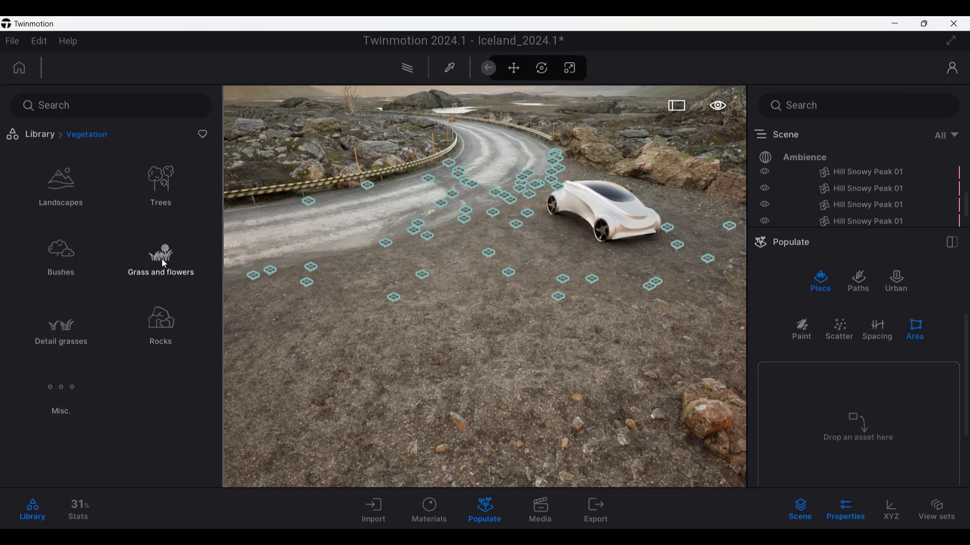
pyautogui.click(152, 323)
pyautogui.moveTo(504, 282); pyautogui.dragTo(444, 301, button='right')
pyautogui.press('s')
pyautogui.press('a')
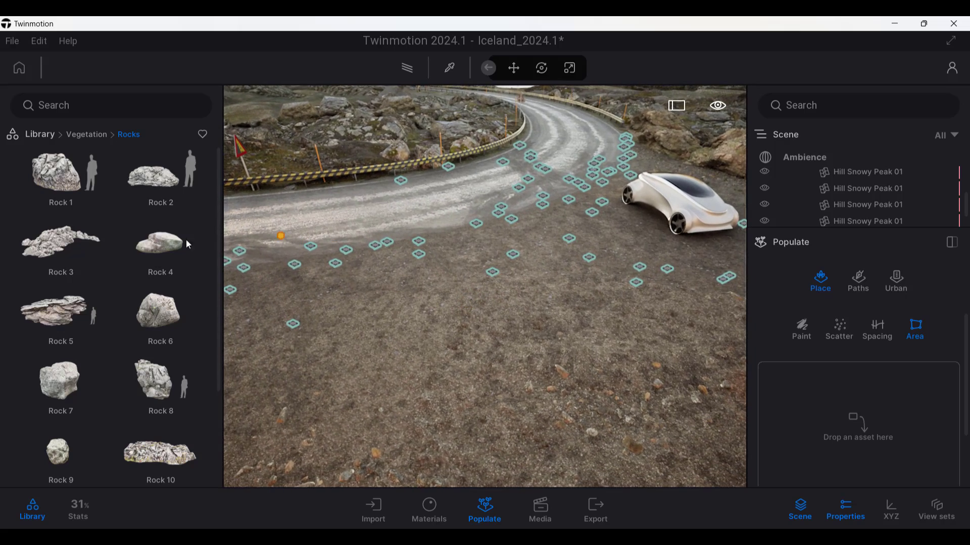
# Add Rock 5, Rock 4 and Rock 2 as the assets for the populate area.
pyautogui.moveTo(61, 319); pyautogui.dragTo(829, 430)
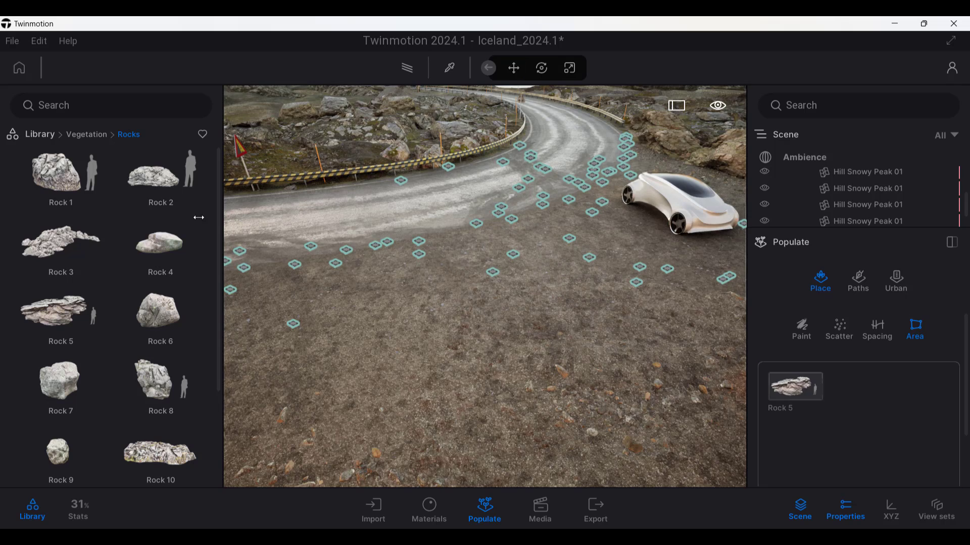
pyautogui.moveTo(157, 244); pyautogui.dragTo(880, 422)
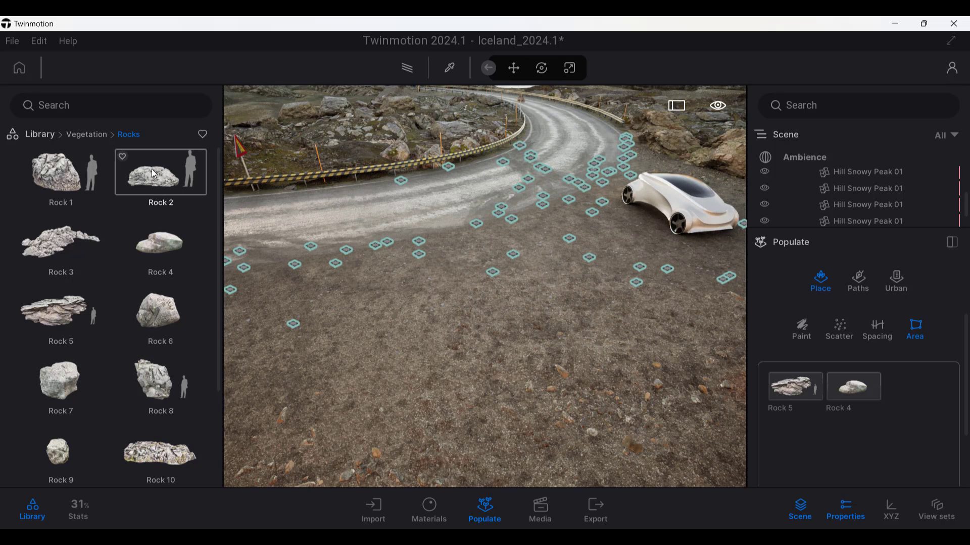
pyautogui.moveTo(160, 177); pyautogui.dragTo(900, 426)
# Outline a closed, rounded area on the gravel between the road and the car to fill it with the rocks.
pyautogui.press('s')
pyautogui.press('a')
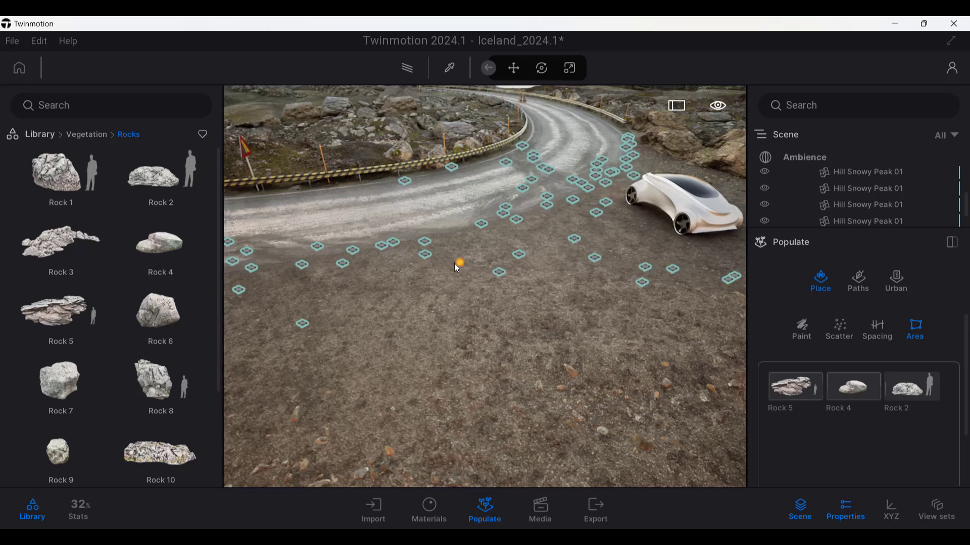
pyautogui.press('s')
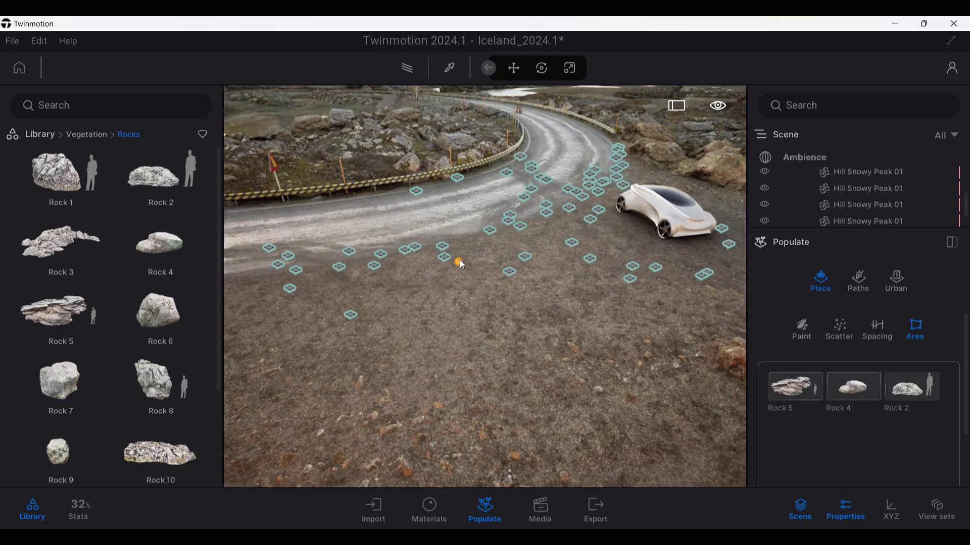
pyautogui.moveTo(459, 260); pyautogui.dragTo(498, 250, button='right')
pyautogui.click(507, 244)
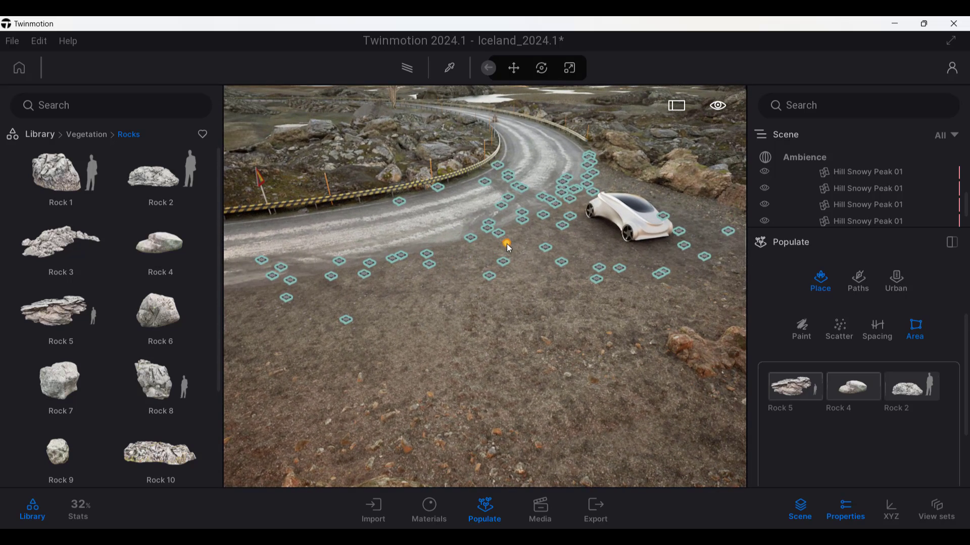
pyautogui.click(419, 265)
pyautogui.click(374, 271)
pyautogui.click(280, 289)
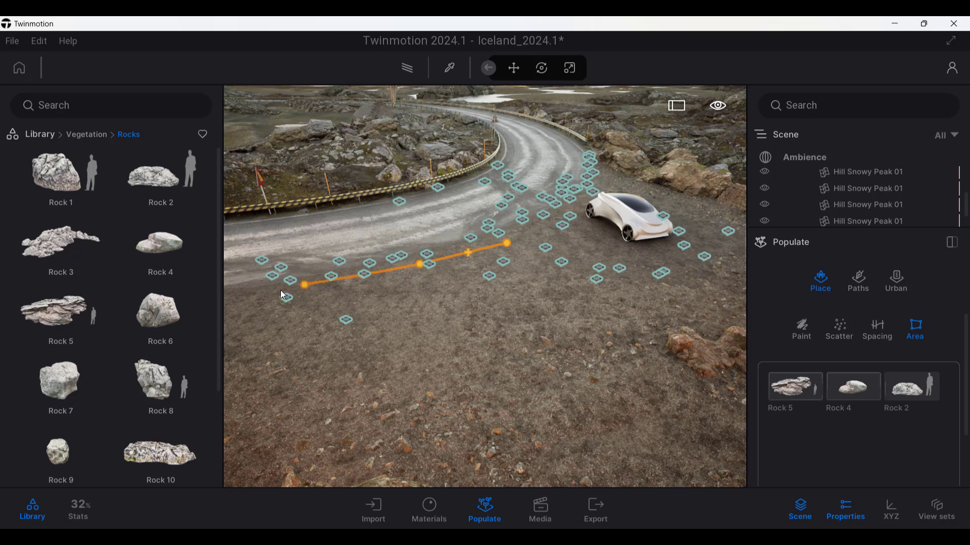
pyautogui.click(274, 345)
pyautogui.click(382, 424)
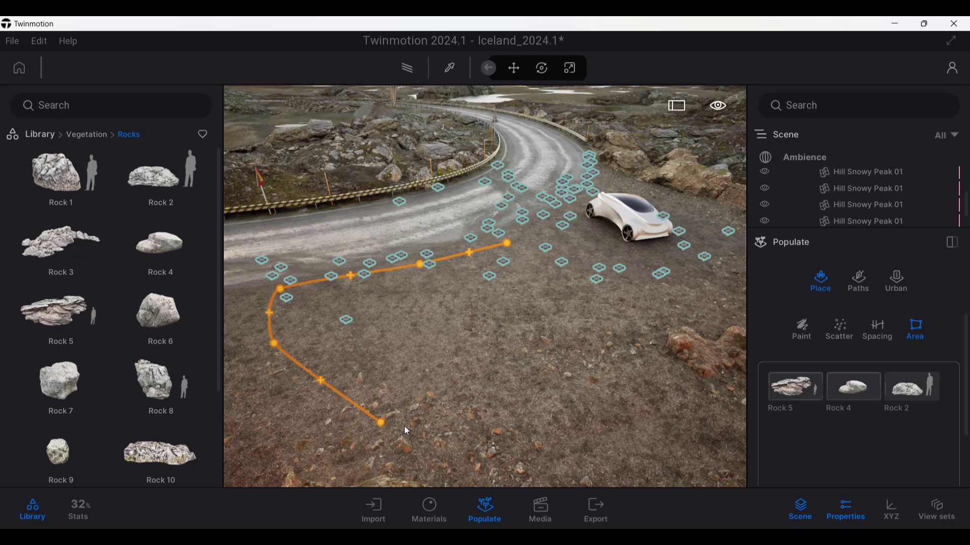
pyautogui.click(554, 415)
pyautogui.click(651, 372)
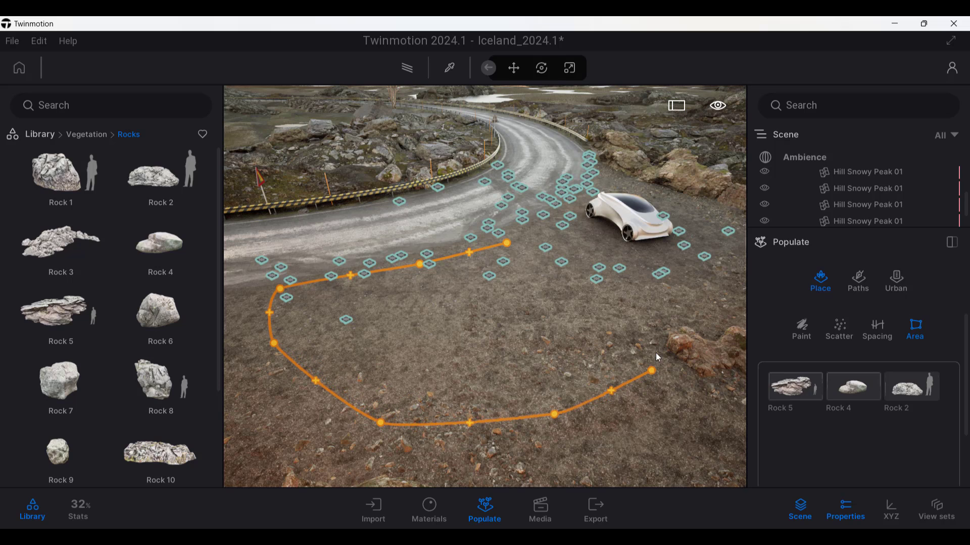
pyautogui.click(655, 334)
pyautogui.click(654, 270)
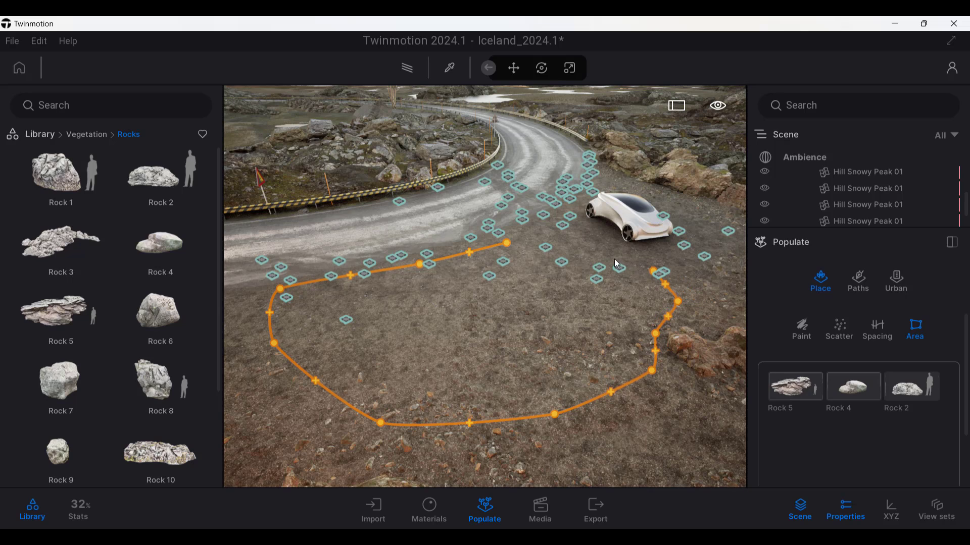
pyautogui.click(580, 244)
pyautogui.click(507, 241)
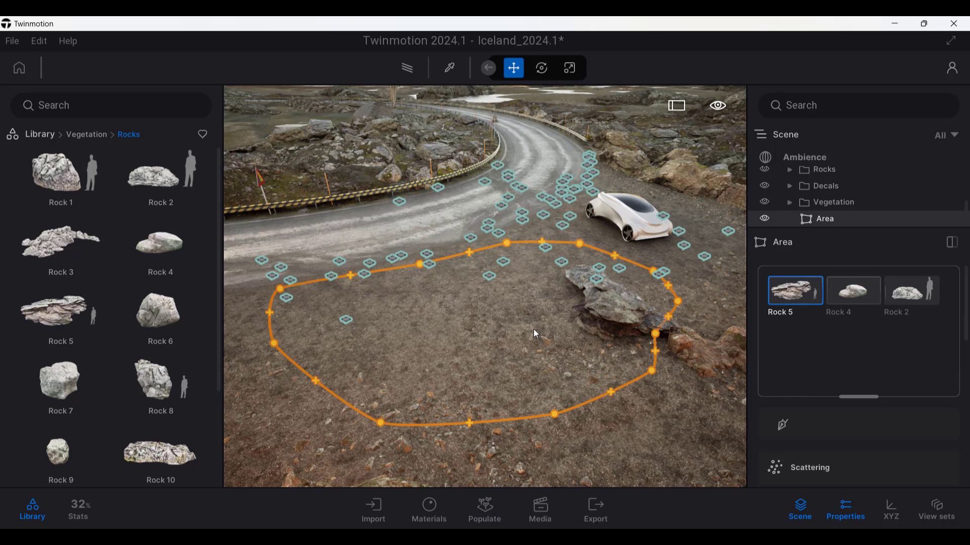
# Set the rock area's scattering spacing to 120.80 cm and its random spacing to 0.13.
pyautogui.moveTo(485, 286); pyautogui.dragTo(485, 299, button='right')
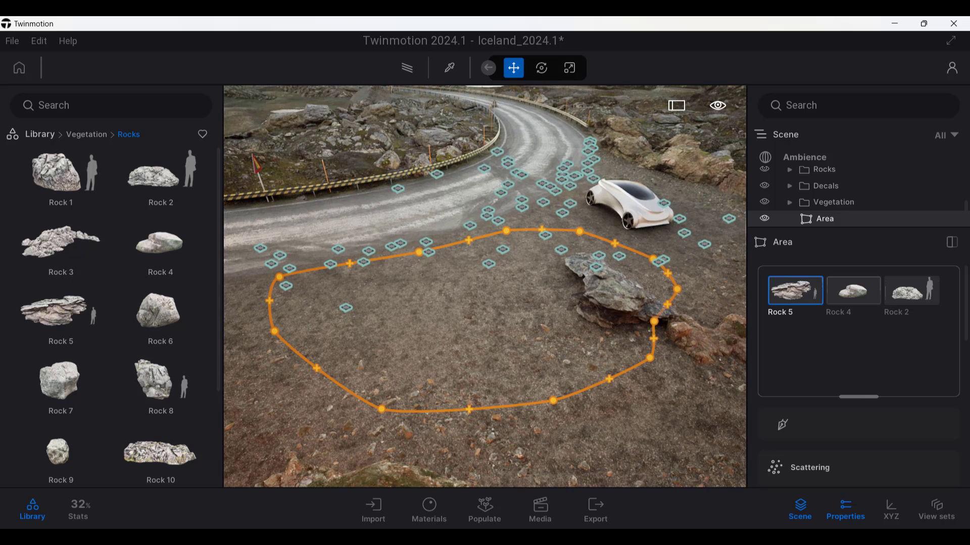
pyautogui.moveTo(596, 258); pyautogui.dragTo(596, 300, button='right')
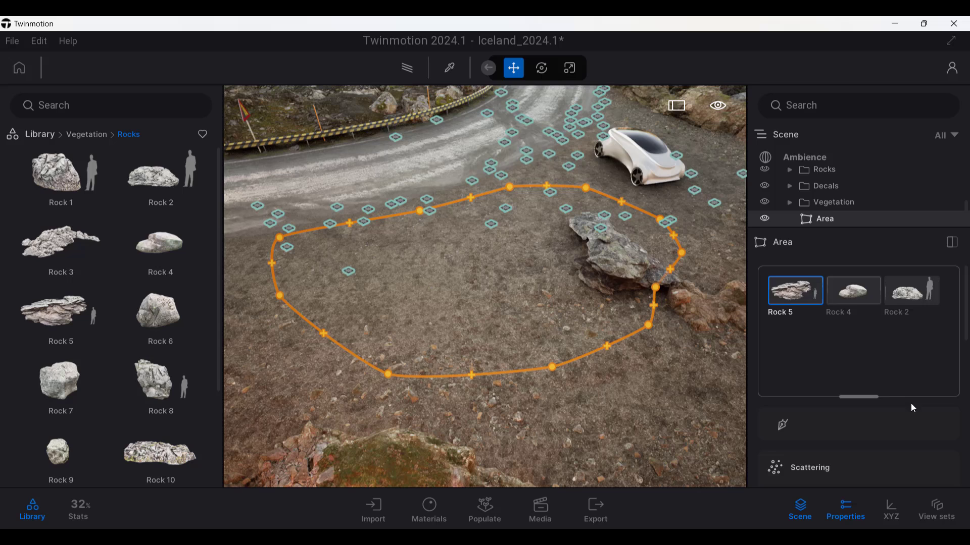
pyautogui.scroll(-5, 913, 409)
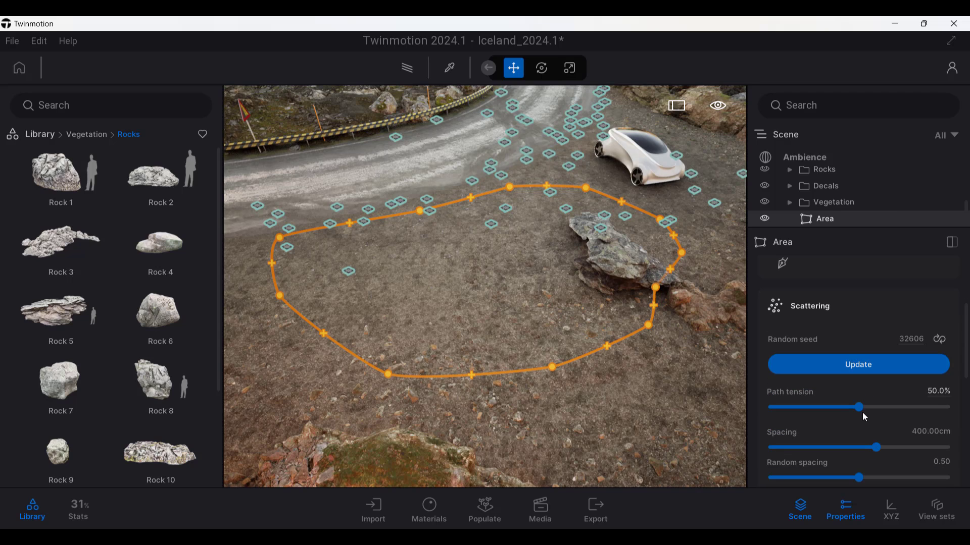
pyautogui.scroll(-1, 862, 401)
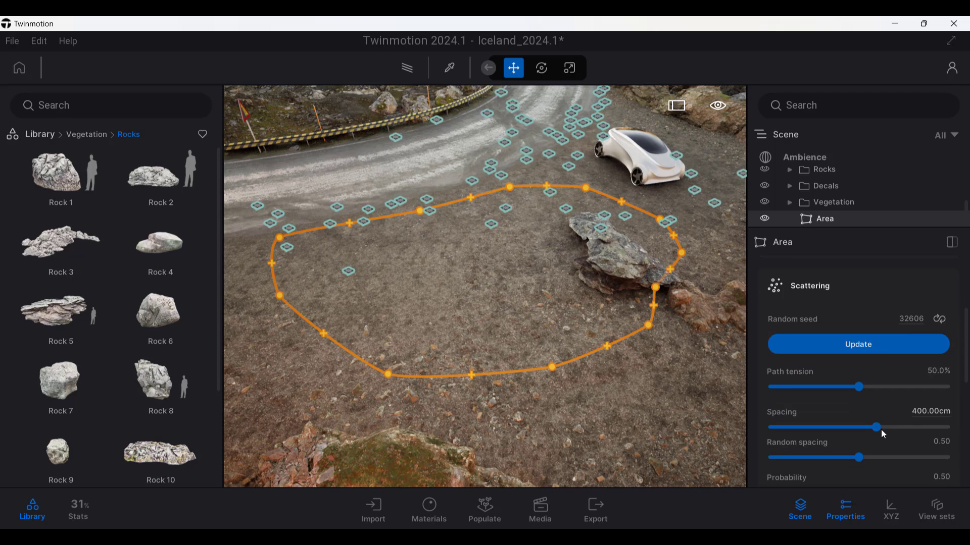
pyautogui.moveTo(862, 426); pyautogui.dragTo(780, 428)
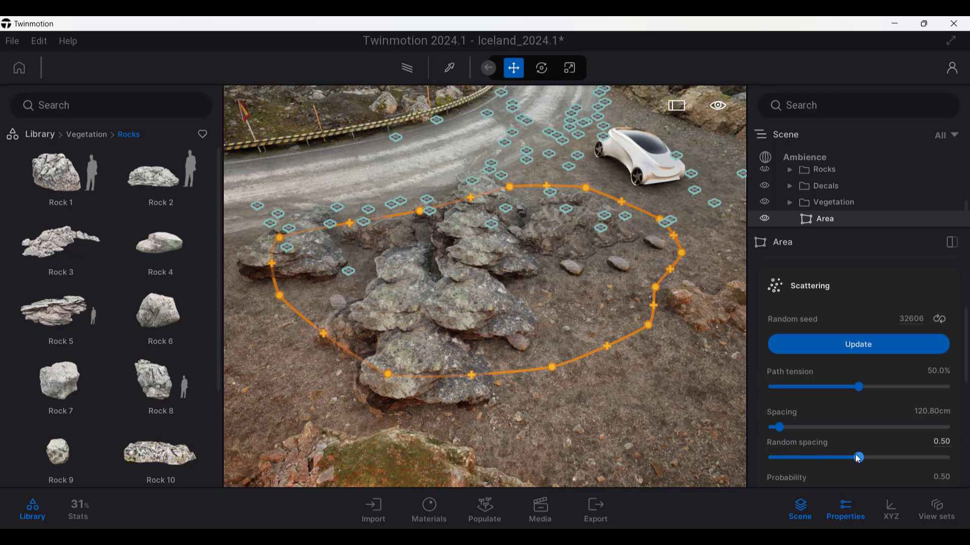
pyautogui.moveTo(878, 458); pyautogui.dragTo(896, 458)
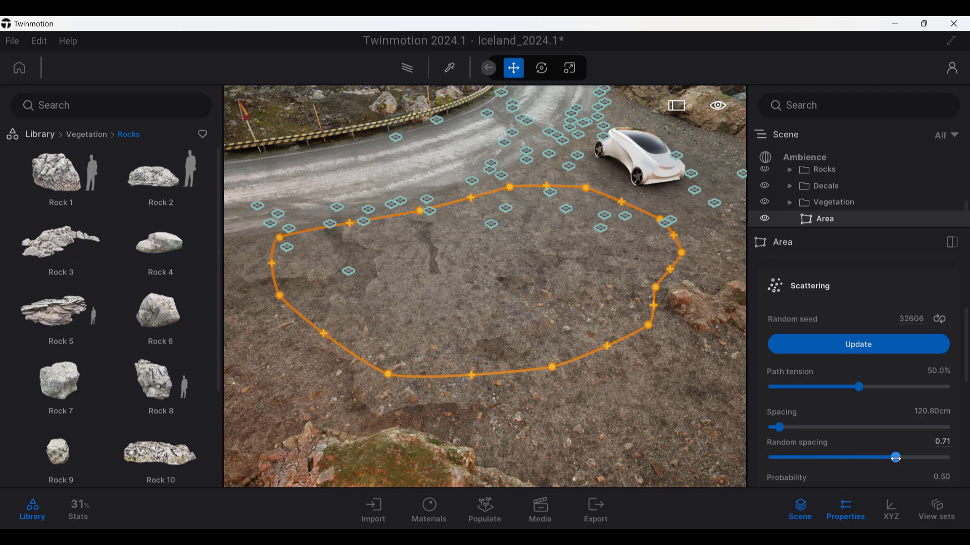
pyautogui.moveTo(807, 457); pyautogui.dragTo(794, 458)
# Raise the scattering probability of the rock area.
pyautogui.scroll(-2, 842, 450)
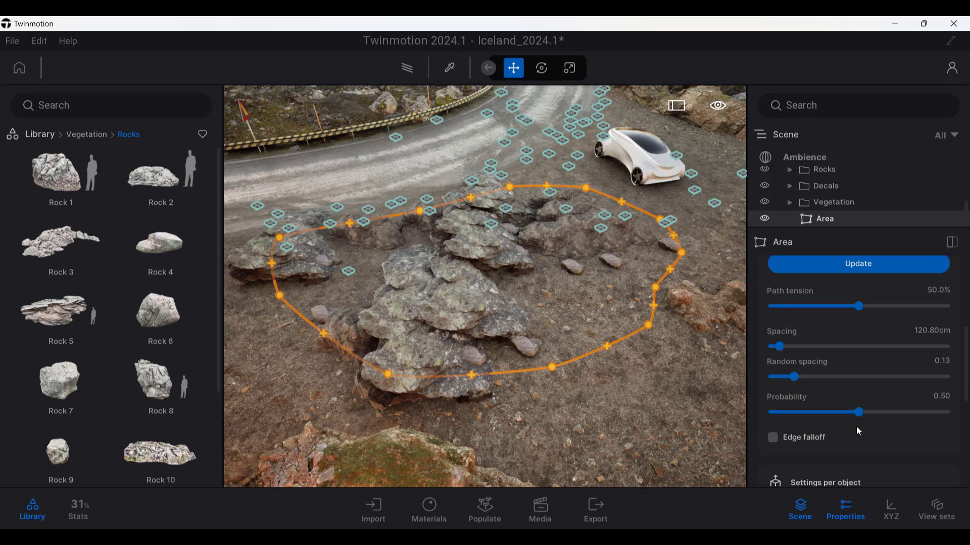
pyautogui.moveTo(861, 417); pyautogui.dragTo(923, 413)
pyautogui.moveTo(481, 283); pyautogui.dragTo(434, 287, button='right')
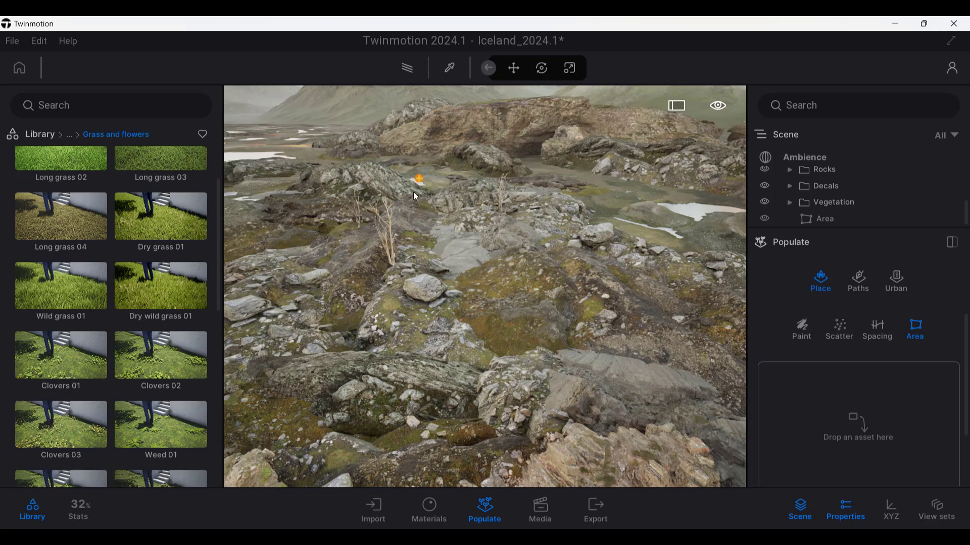
# Outline a closed, rounded populate area across the mossy, rocky ground, ending at its starting point near the bare shrubs.
pyautogui.click(381, 215)
pyautogui.click(273, 298)
pyautogui.click(256, 415)
pyautogui.click(413, 465)
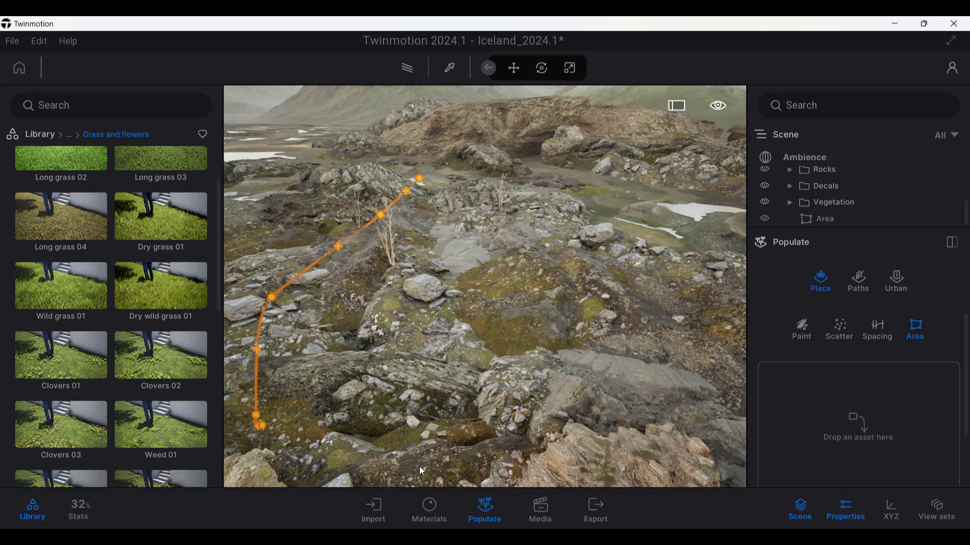
pyautogui.click(464, 469)
pyautogui.click(705, 432)
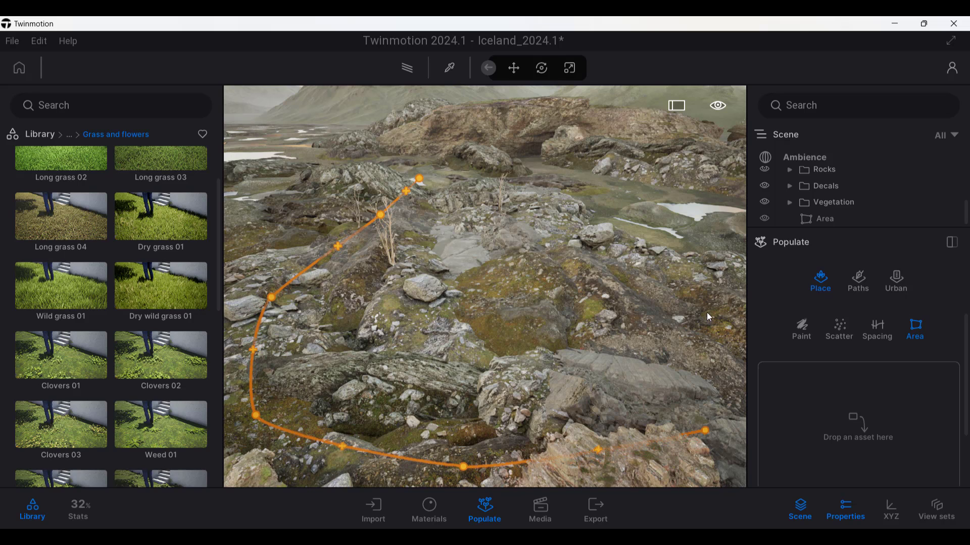
pyautogui.click(722, 249)
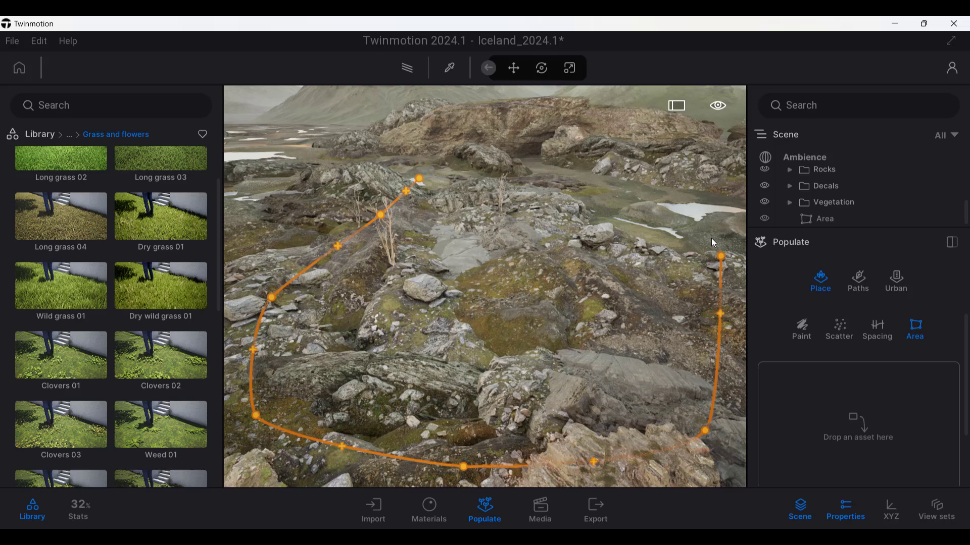
pyautogui.click(652, 207)
pyautogui.click(487, 177)
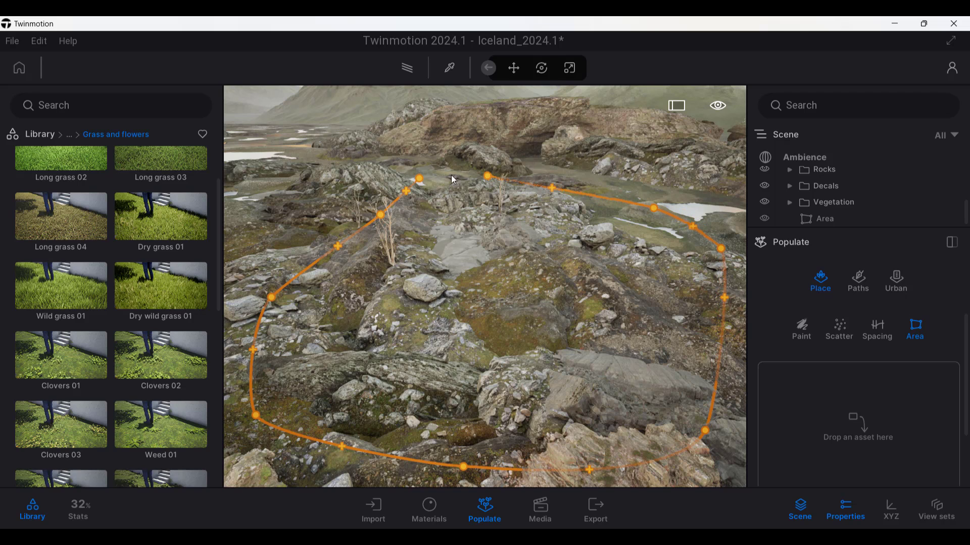
pyautogui.click(421, 177)
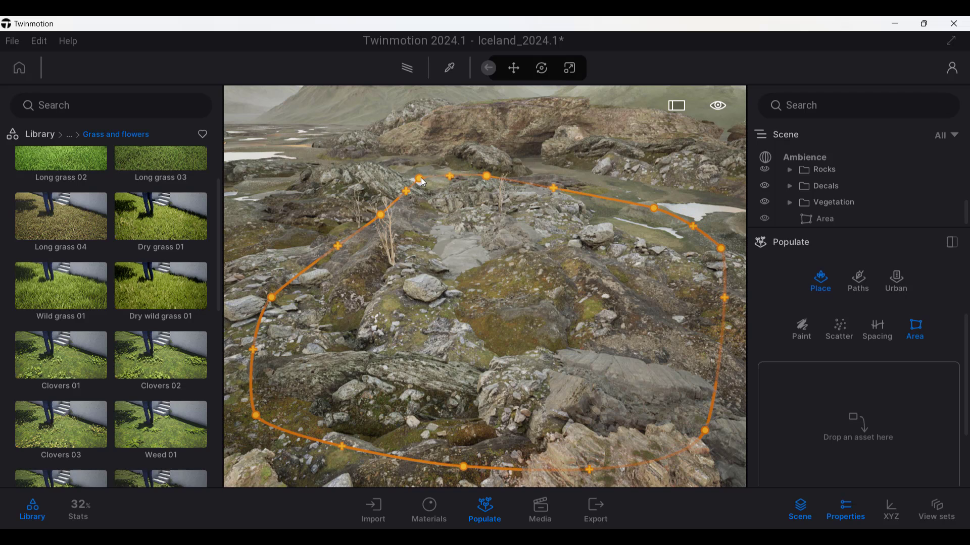
# Browse the library to the Vegetation trees and set the new area's scattering spacing to 560.22 cm.
pyautogui.click(40, 135)
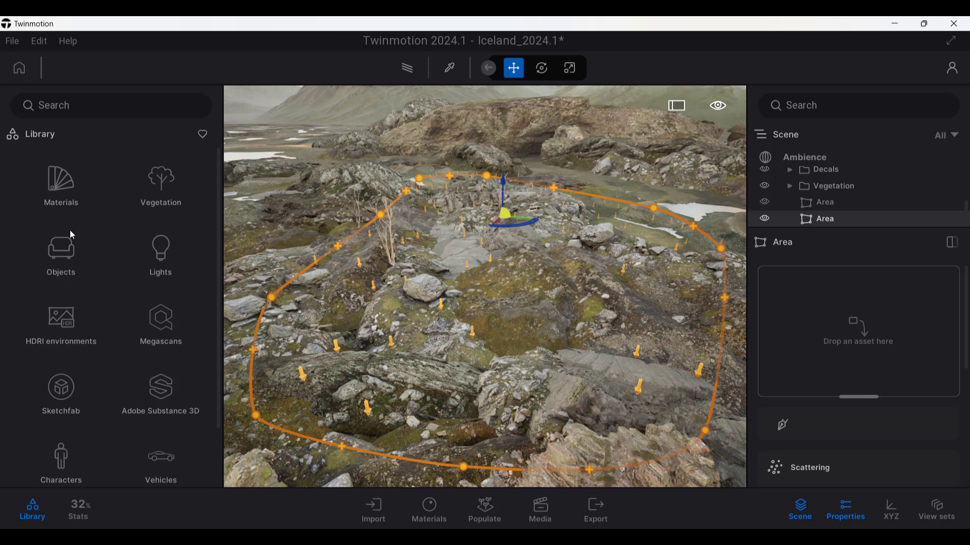
pyautogui.click(161, 191)
pyautogui.click(161, 190)
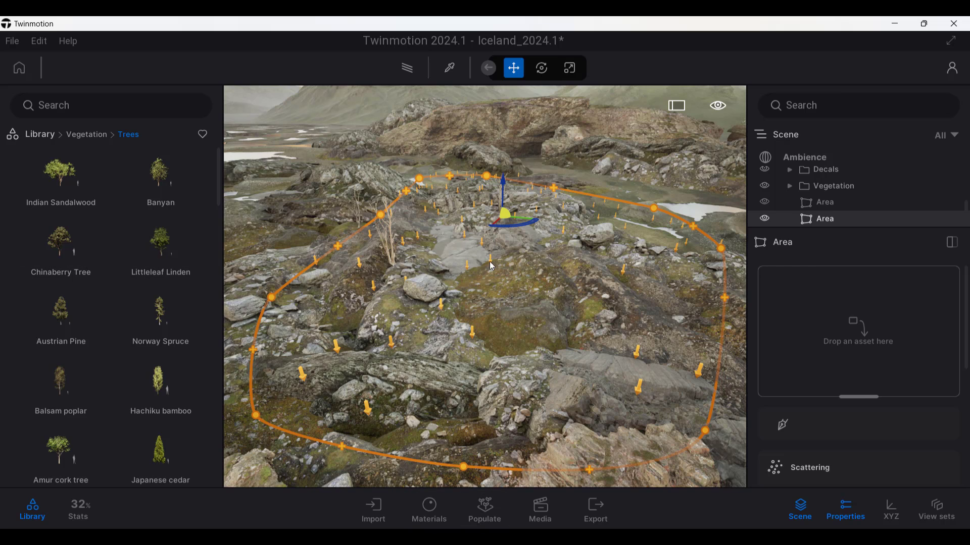
pyautogui.scroll(-5, 948, 368)
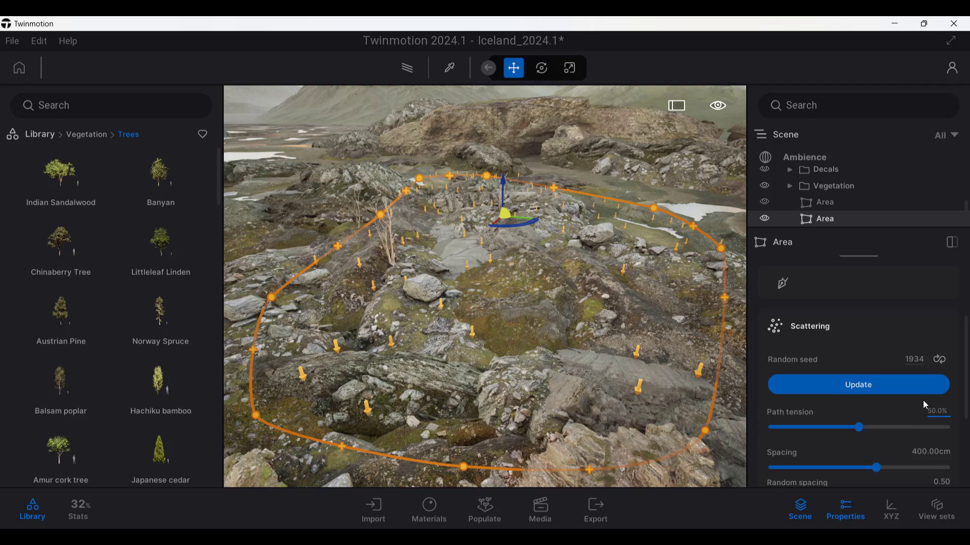
pyautogui.moveTo(876, 447); pyautogui.dragTo(920, 449)
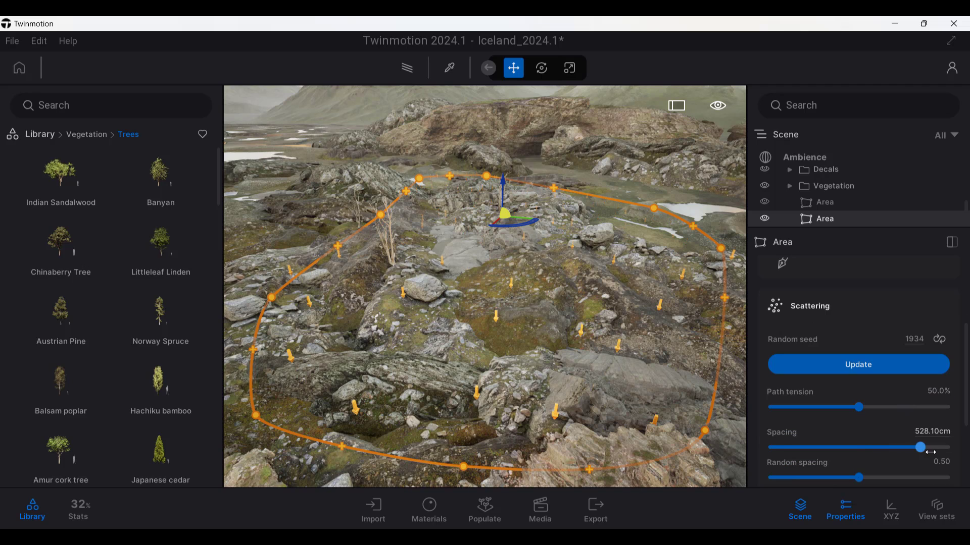
pyautogui.click(931, 452)
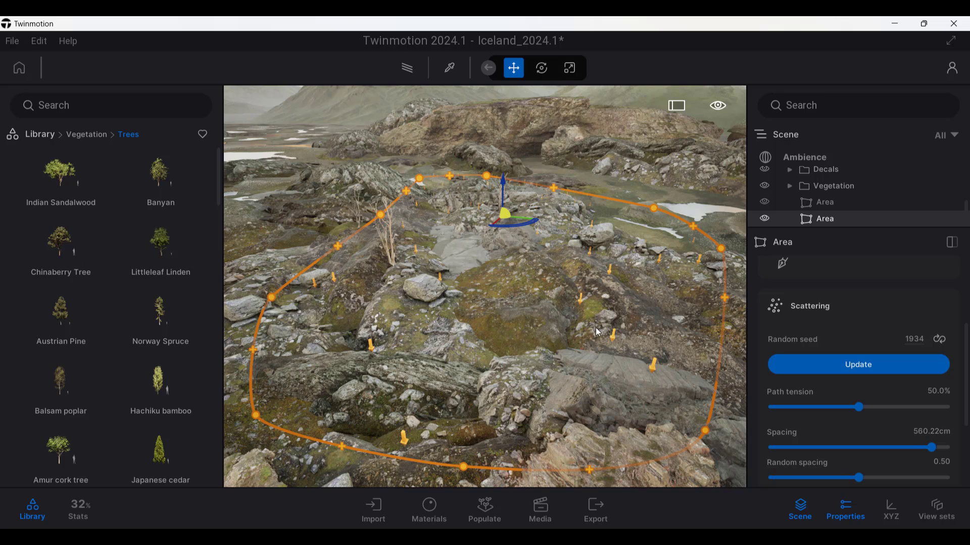
# Populate the new area with the Littleleaf Linden tree.
pyautogui.moveTo(136, 355)
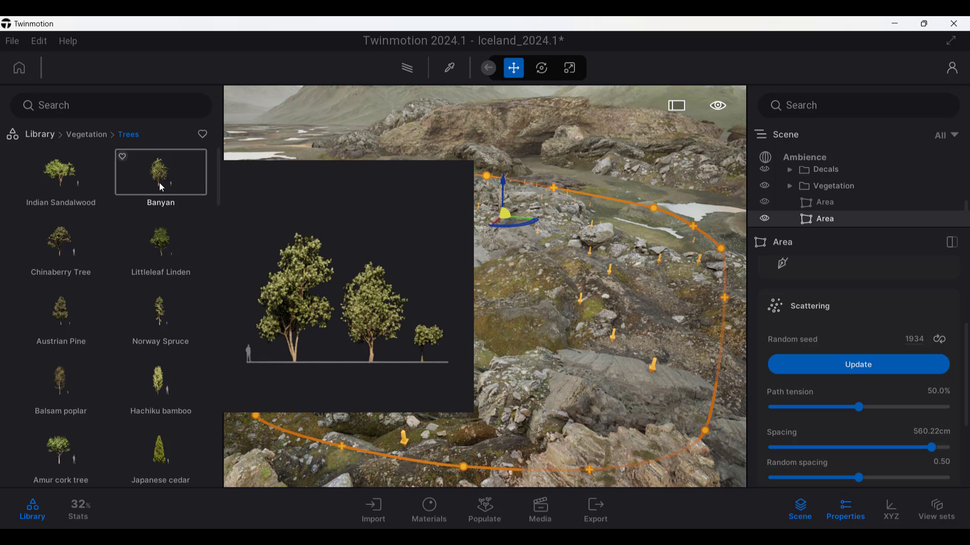
pyautogui.moveTo(162, 258)
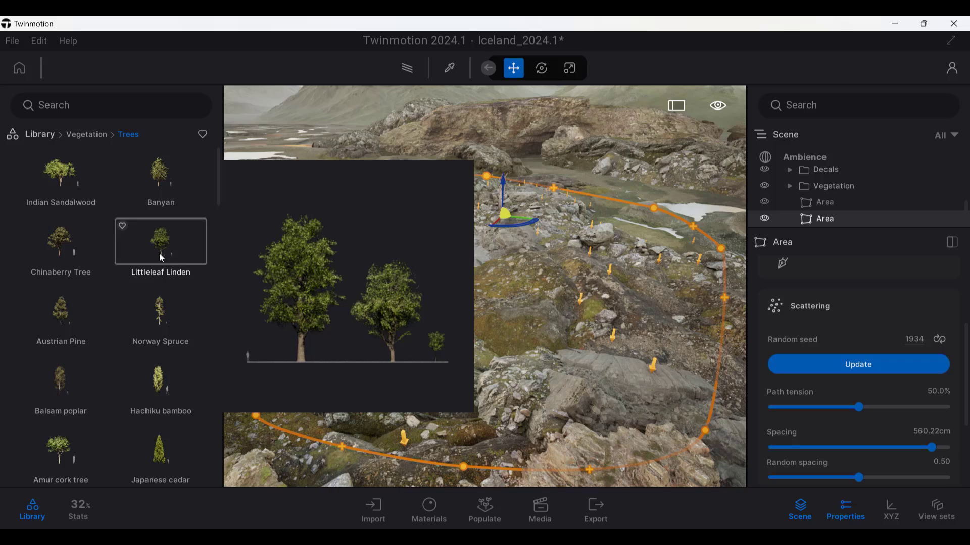
pyautogui.moveTo(159, 254); pyautogui.dragTo(861, 300)
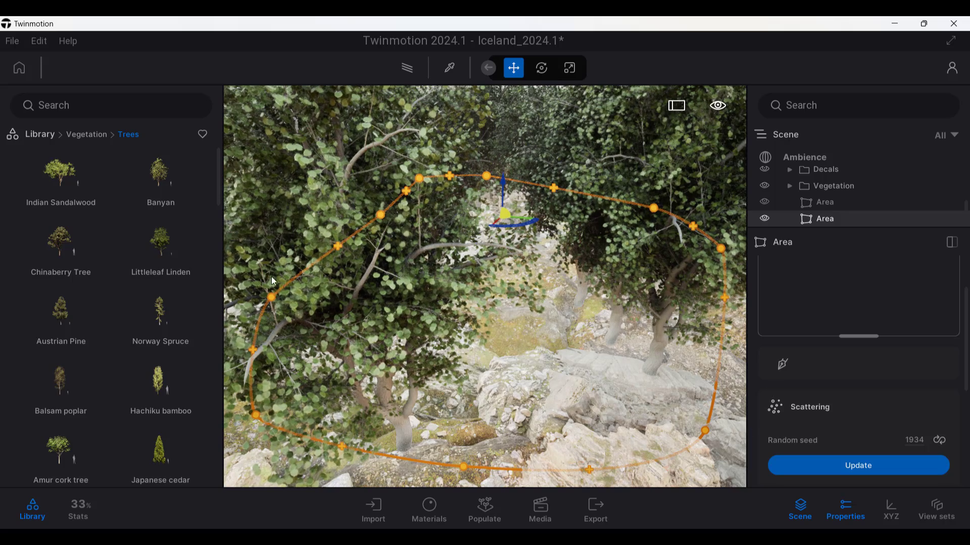
# Delete the Littleleaf Linden from the area's assets.
pyautogui.scroll(-2, 141, 389)
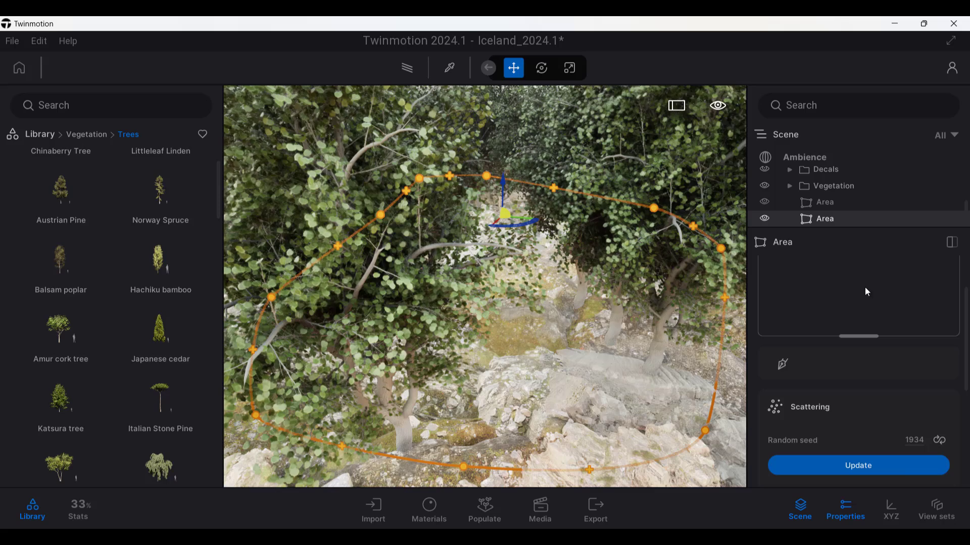
pyautogui.scroll(2, 887, 298)
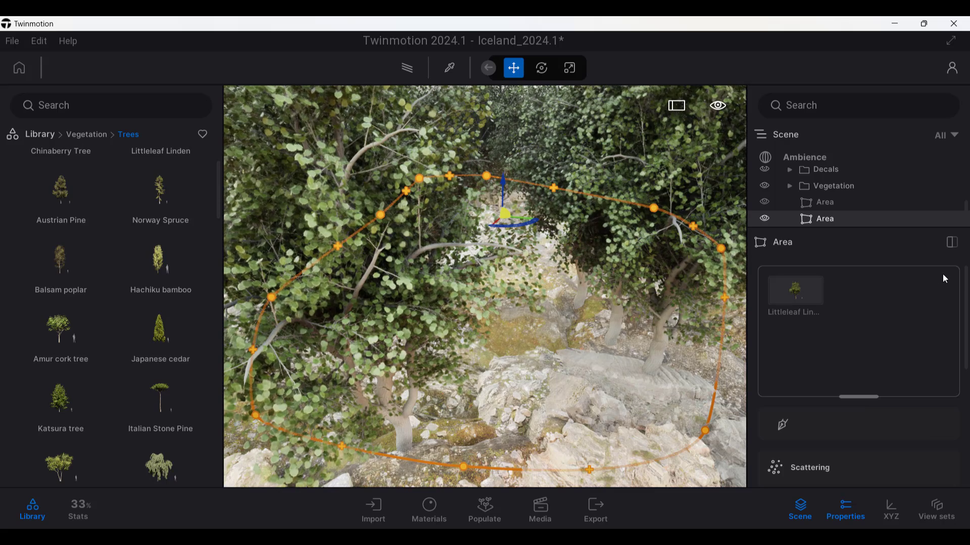
pyautogui.click(788, 291)
pyautogui.rightClick(791, 292)
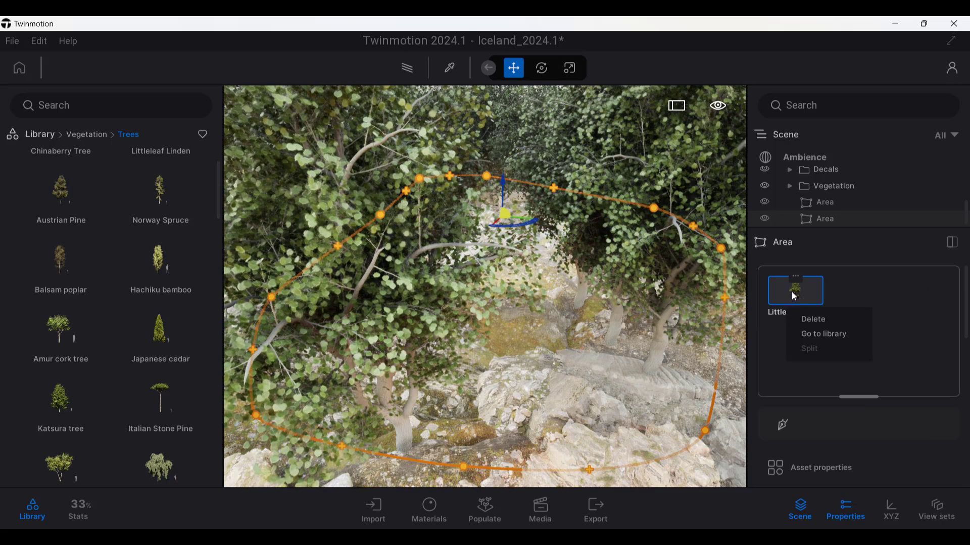
pyautogui.click(813, 320)
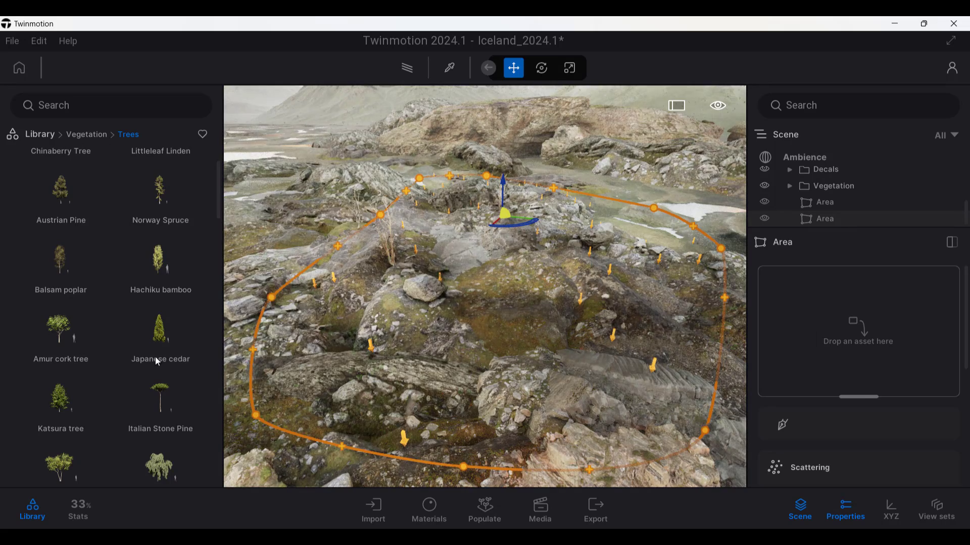
# Find the Vine maple among the library trees and add it as the area's asset.
pyautogui.scroll(-3, 174, 403)
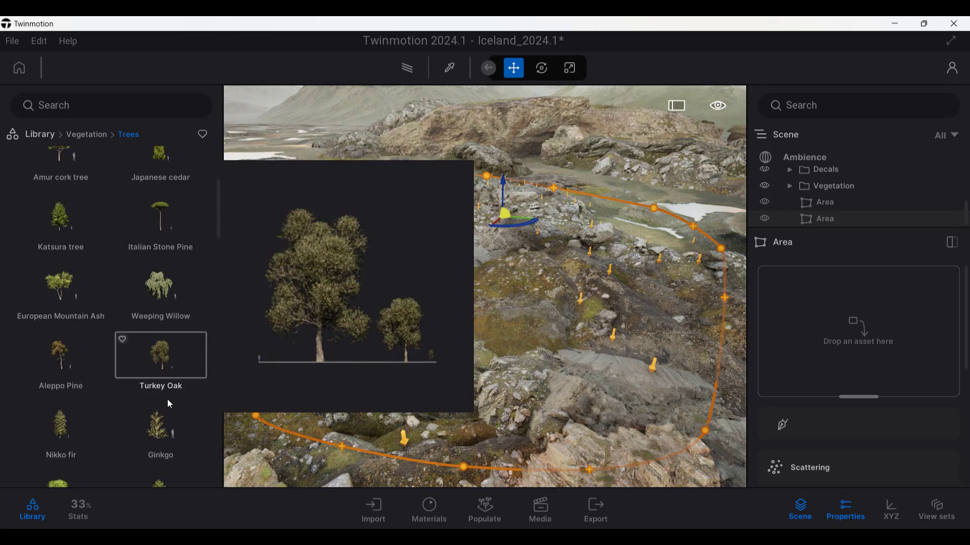
pyautogui.scroll(-5, 169, 404)
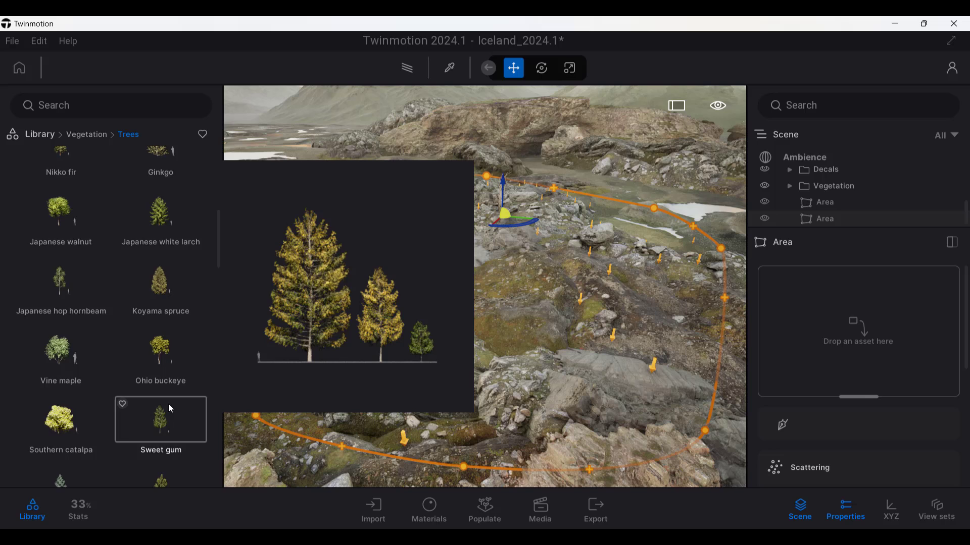
pyautogui.scroll(-2, 171, 409)
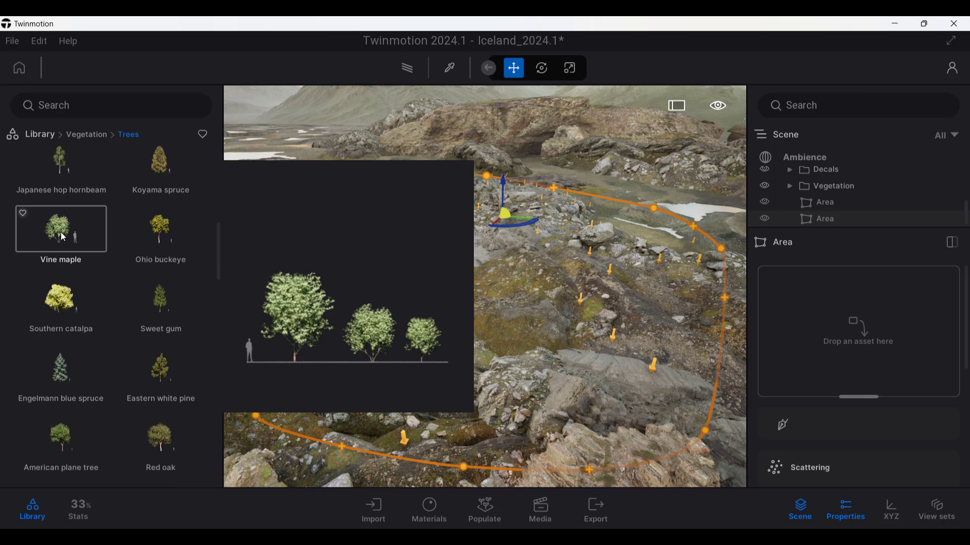
pyautogui.moveTo(72, 241); pyautogui.dragTo(853, 321)
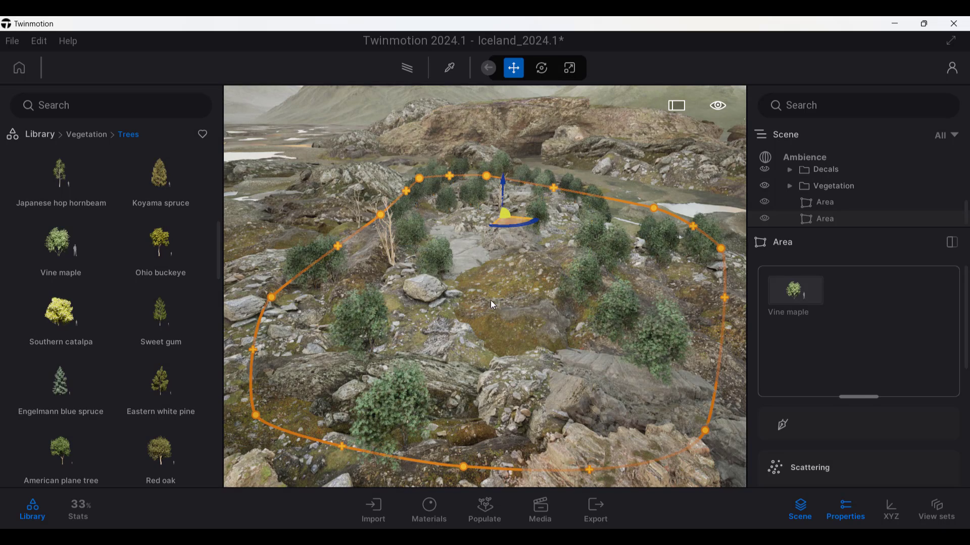
# Reduce the scattering spacing of the Vine maple area so the trees stand closer together.
pyautogui.scroll(-5, 917, 427)
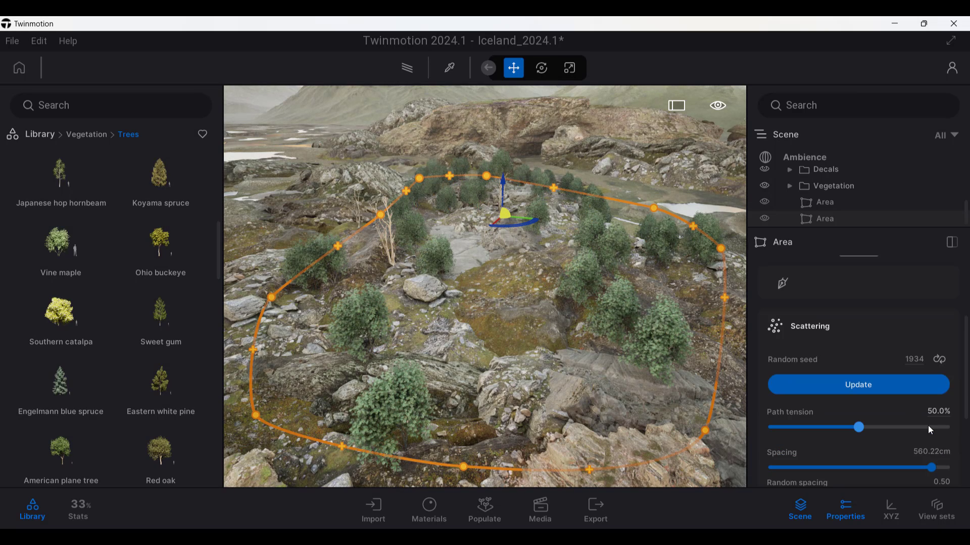
pyautogui.moveTo(926, 345); pyautogui.dragTo(874, 349)
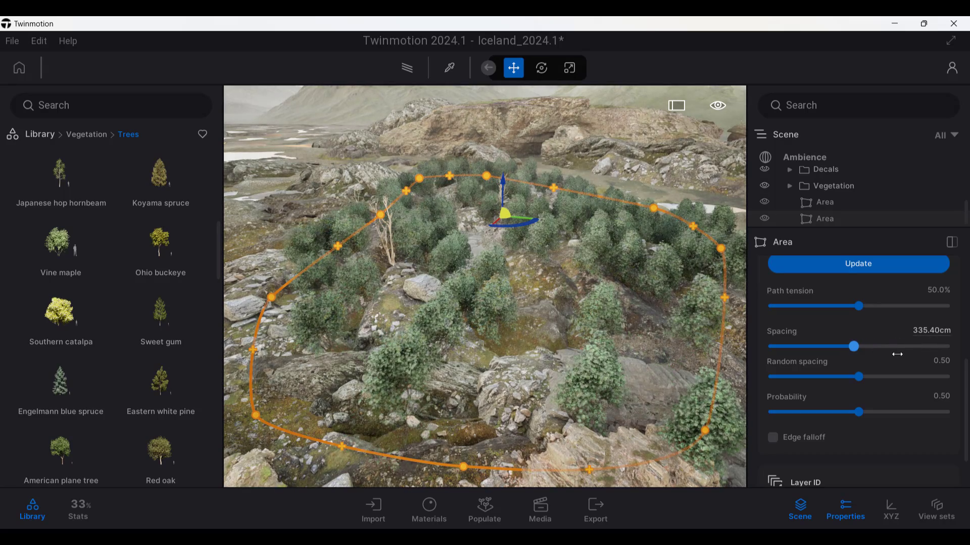
pyautogui.click(896, 350)
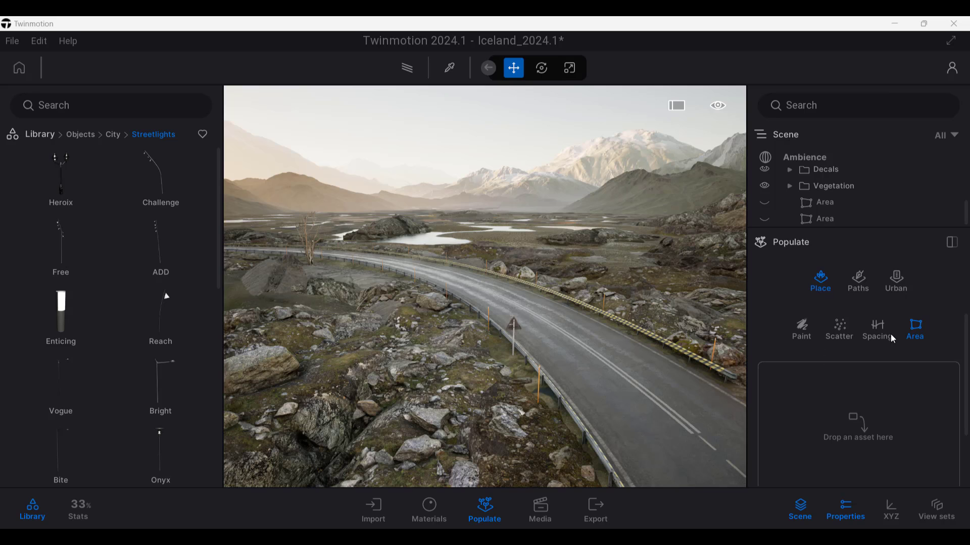
# Draw a Spacing path along the road's inner guardrail and populate it with the Bite streetlight.
pyautogui.click(878, 329)
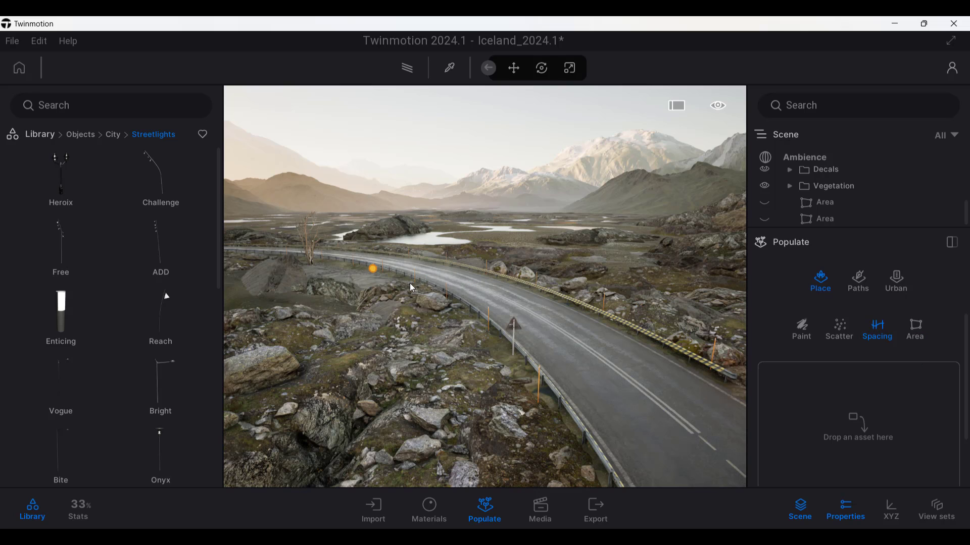
pyautogui.moveTo(422, 286); pyautogui.dragTo(455, 308)
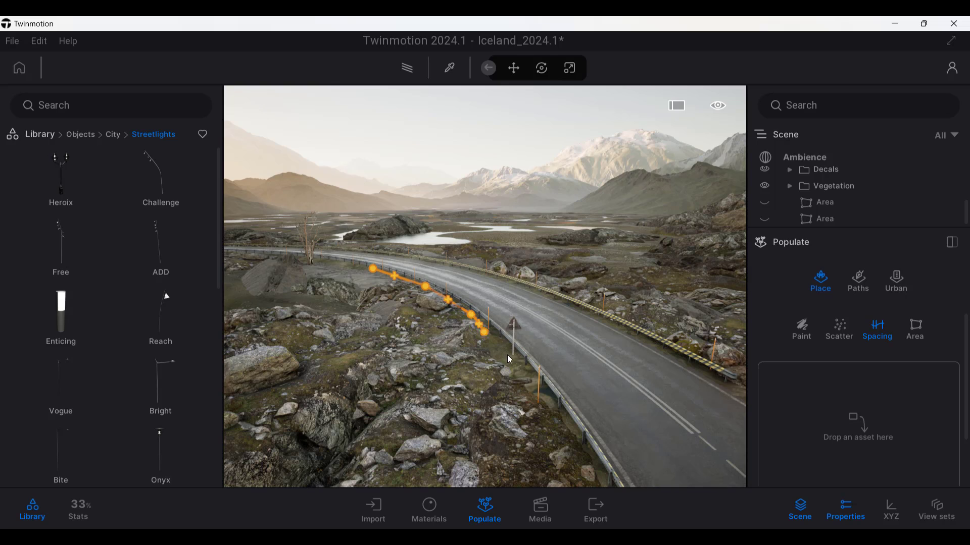
pyautogui.moveTo(507, 355); pyautogui.dragTo(578, 465)
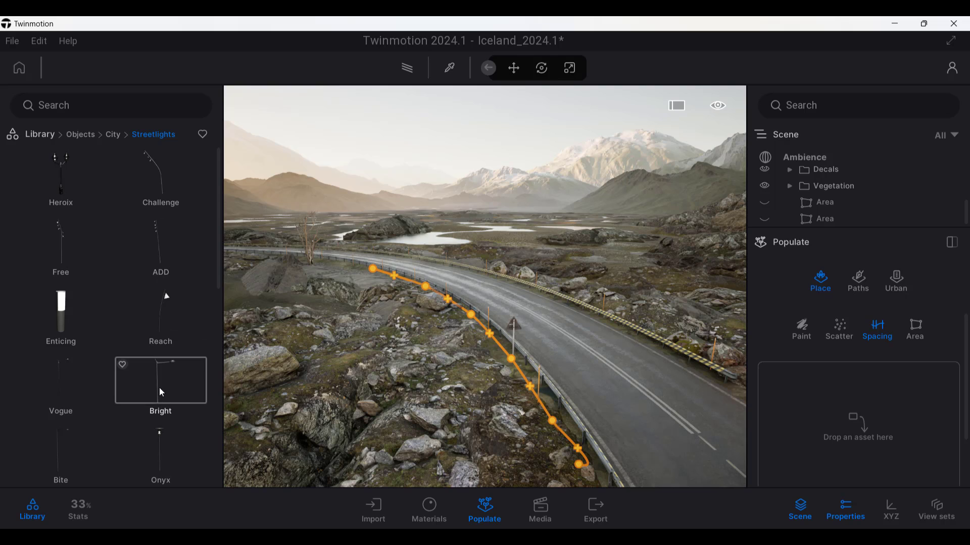
pyautogui.moveTo(76, 443); pyautogui.dragTo(876, 428)
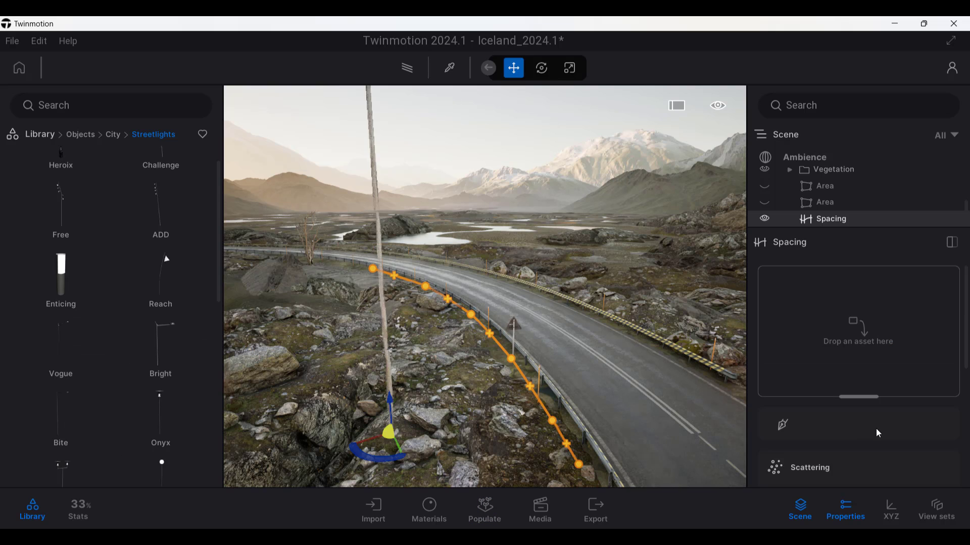
pyautogui.moveTo(850, 322); pyautogui.dragTo(859, 332)
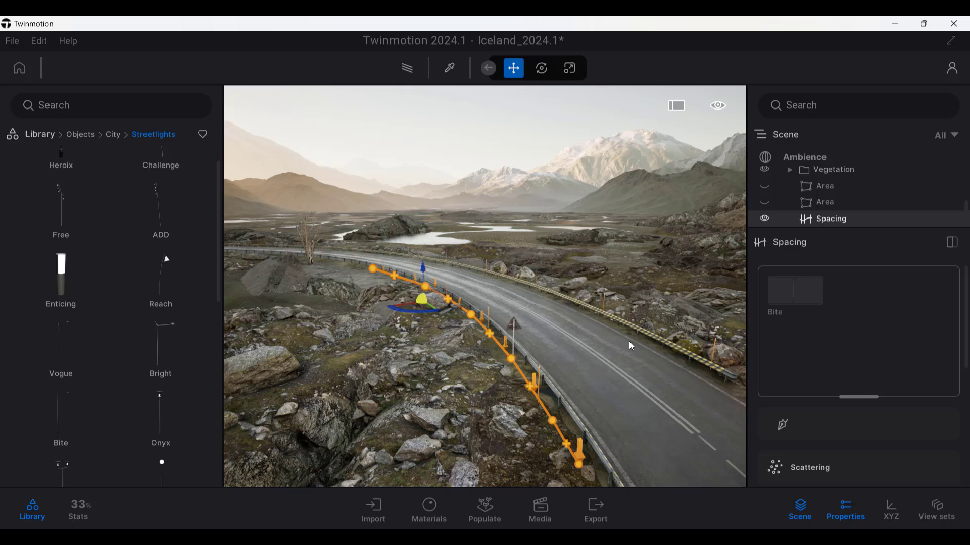
# Set the streetlight path's random lateral offset to 1157.66 cm and its count to 21.
pyautogui.moveTo(498, 289); pyautogui.dragTo(494, 214, button='right')
pyautogui.moveTo(522, 336); pyautogui.dragTo(522, 344, button='right')
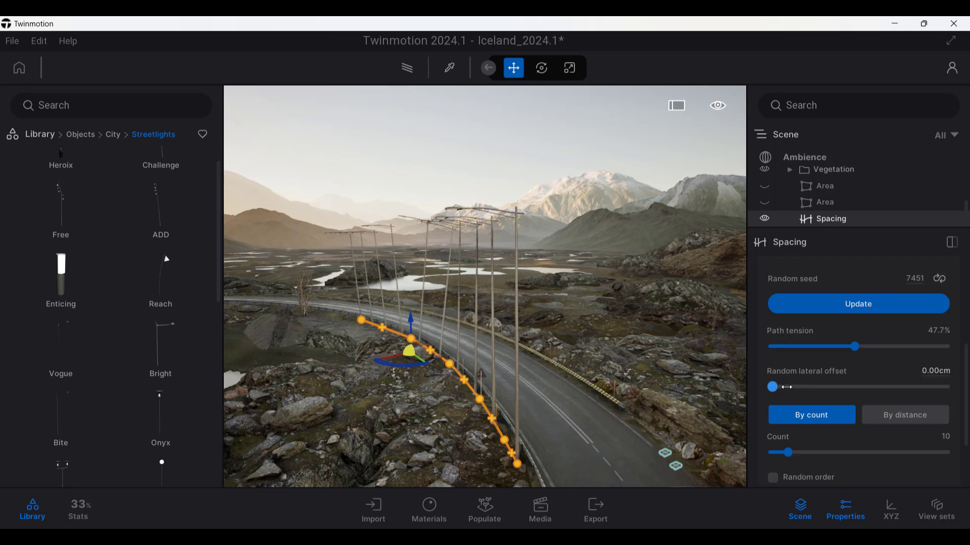
pyautogui.moveTo(787, 388); pyautogui.dragTo(876, 392)
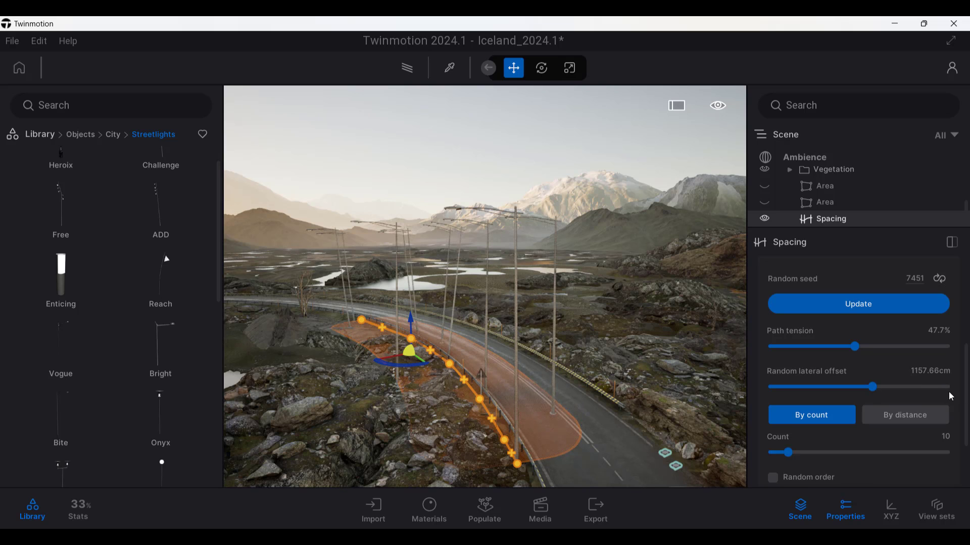
pyautogui.moveTo(788, 453)
pyautogui.mouseDown()
pyautogui.moveTo(826, 456)
pyautogui.moveTo(790, 453)
pyautogui.mouseUp()
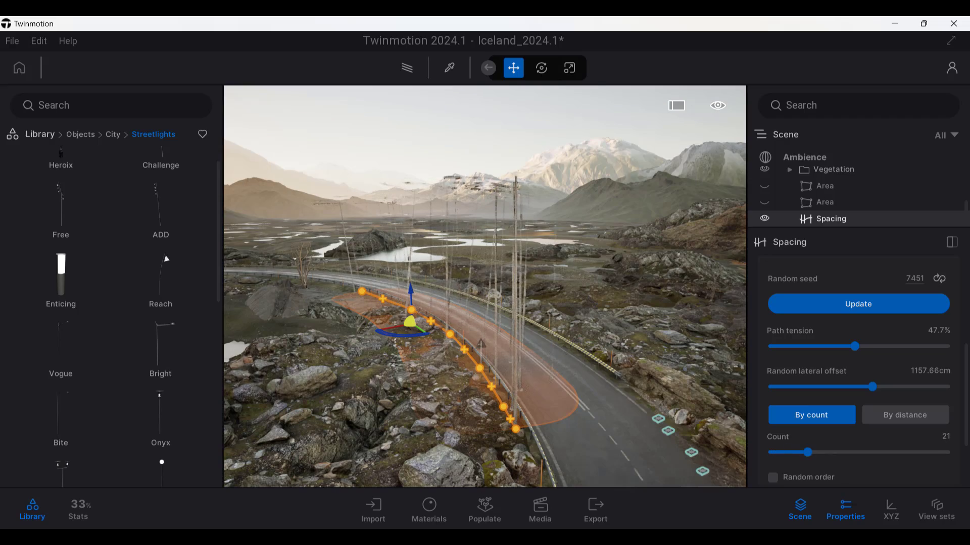
# Examine the distribution of the streetlights along the road from different viewpoints.
pyautogui.keyDown('shift'); pyautogui.moveTo(565, 355); pyautogui.dragTo(618, 353, button='middle'); pyautogui.keyUp('shift')
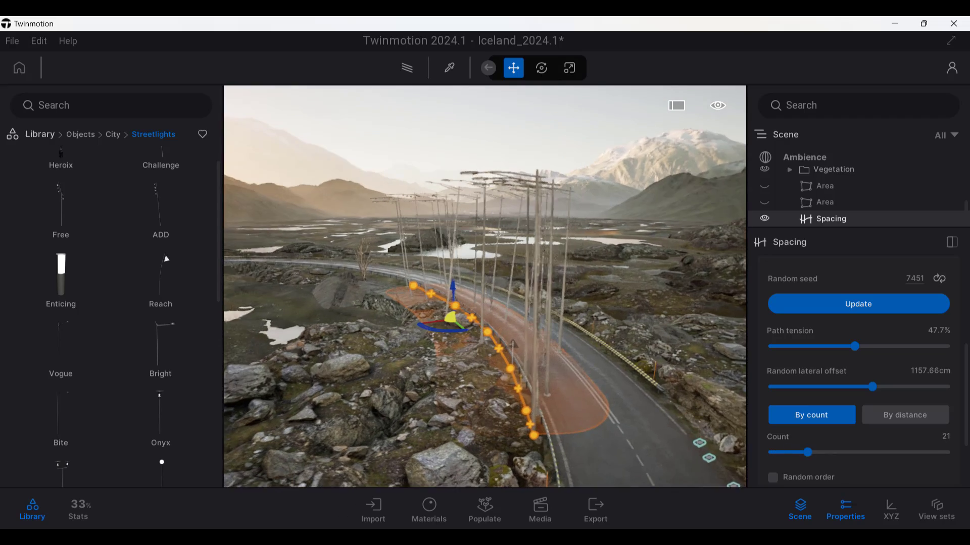
pyautogui.press('w')
pyautogui.moveTo(619, 353); pyautogui.dragTo(675, 325, button='right')
pyautogui.press('s')
pyautogui.press('a')
pyautogui.press('s')
pyautogui.press('e')
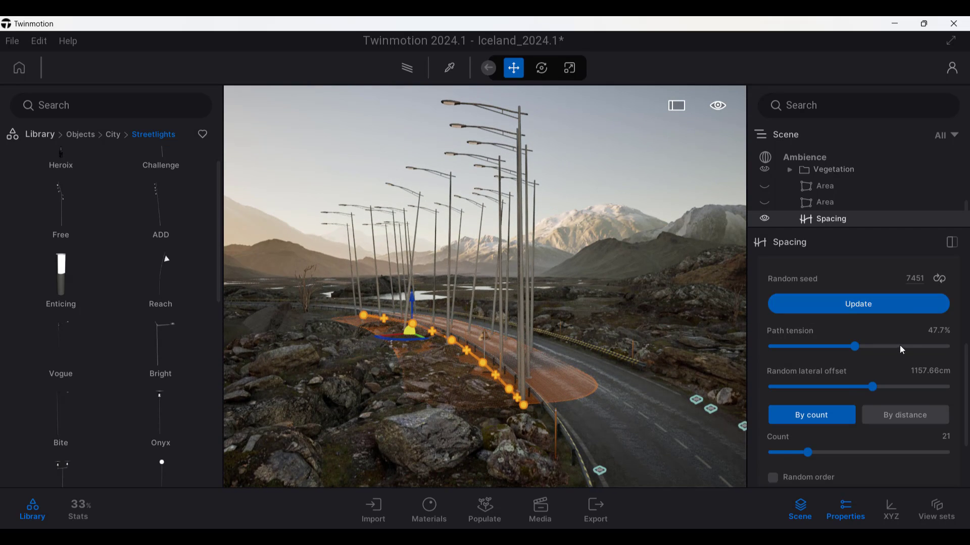
pyautogui.scroll(6, 899, 350)
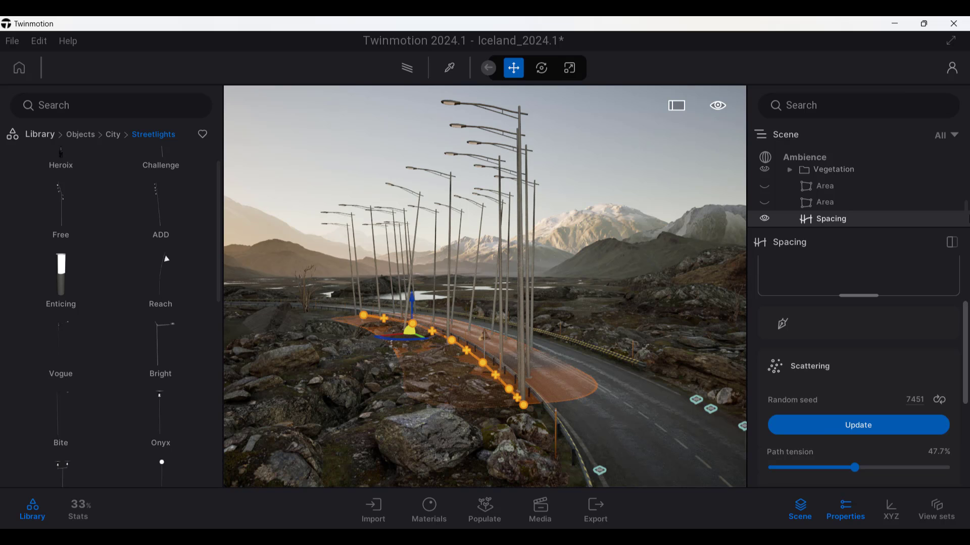
# Remove the Bite streetlight from the Spacing path's assets.
pyautogui.moveTo(967, 314); pyautogui.dragTo(966, 218)
pyautogui.rightClick(812, 296)
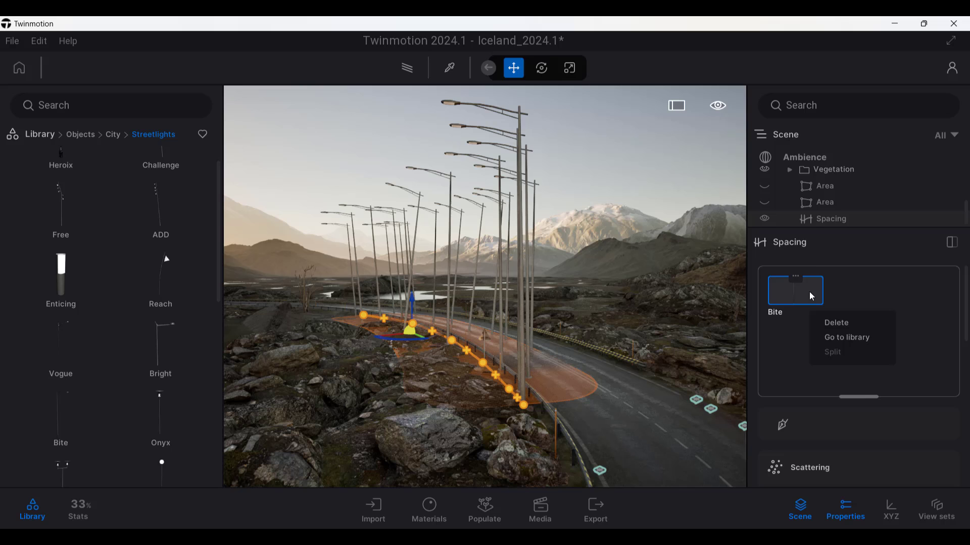
pyautogui.click(844, 326)
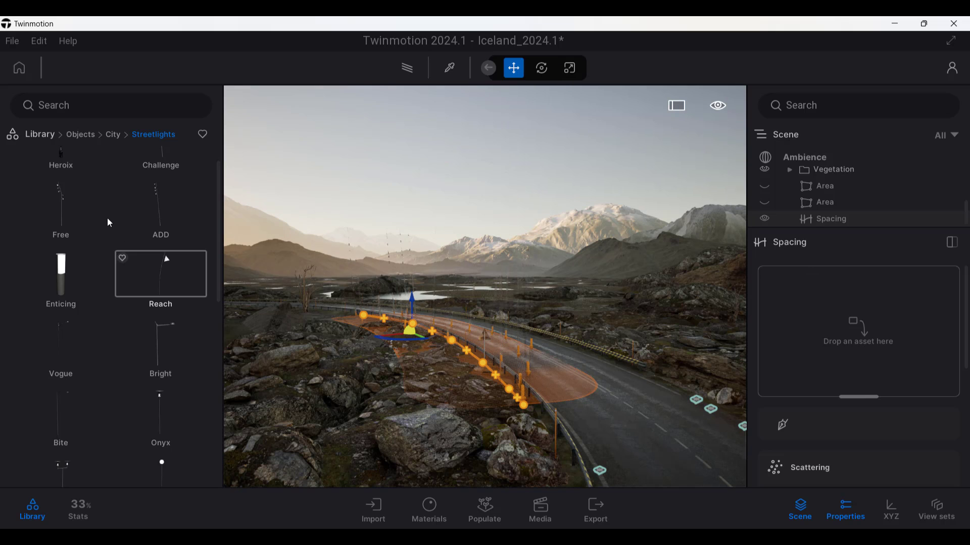
# Populate the Spacing path with the Hachiku bamboo and Amur cork tree from the Vegetation library's Trees category.
pyautogui.click(49, 135)
pyautogui.click(156, 184)
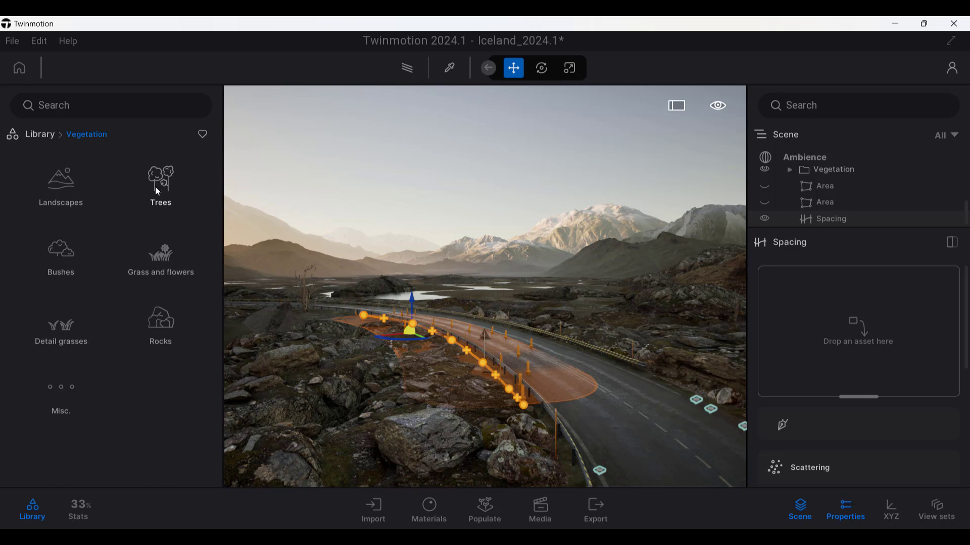
pyautogui.click(156, 188)
pyautogui.moveTo(183, 204)
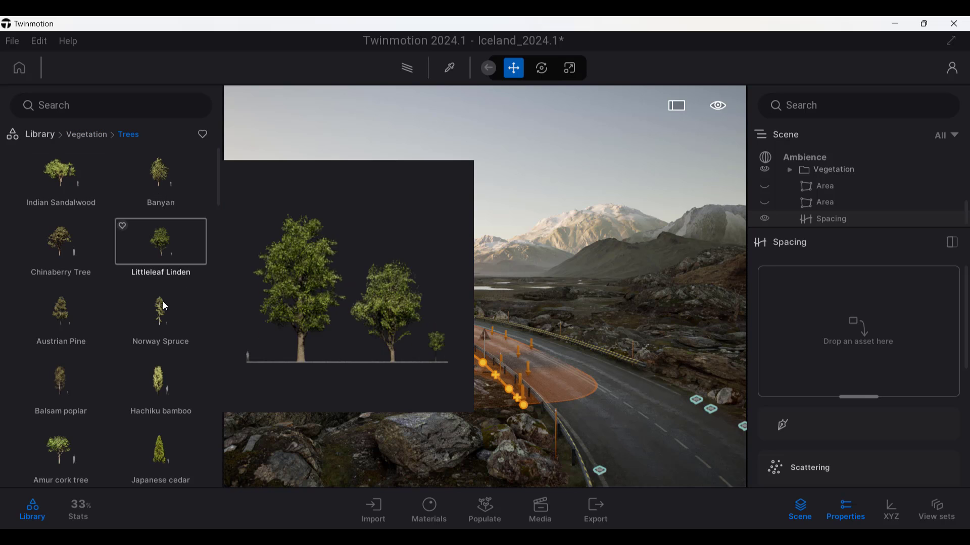
pyautogui.scroll(-3, 161, 313)
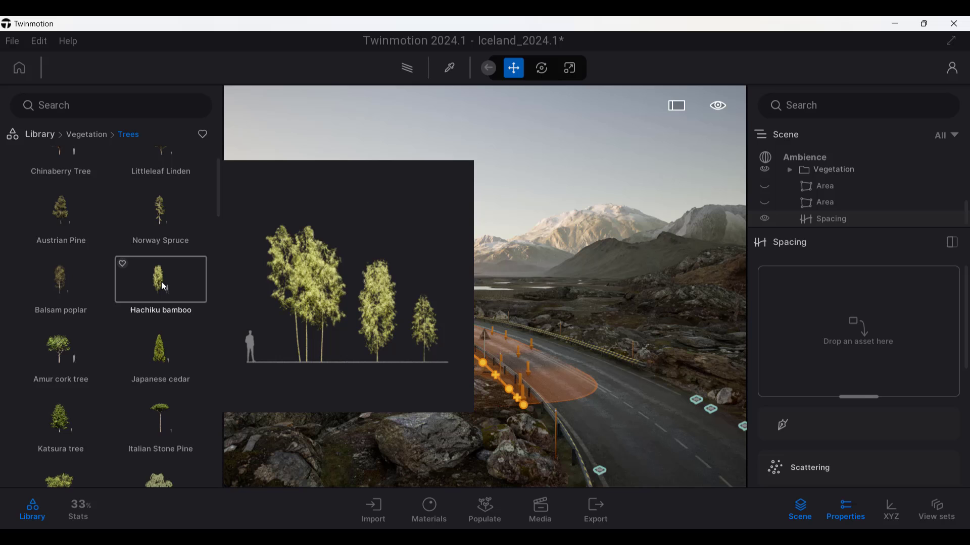
pyautogui.moveTo(162, 285); pyautogui.dragTo(822, 328)
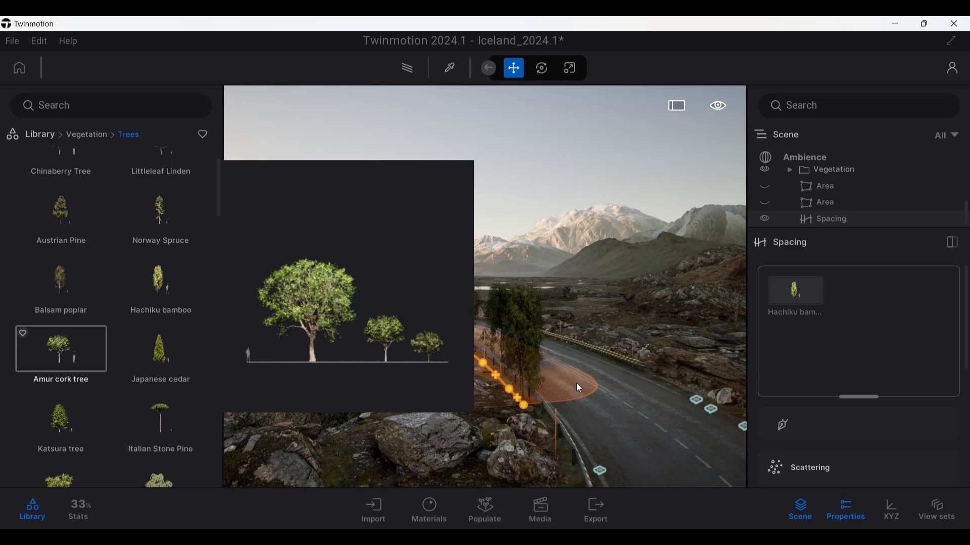
pyautogui.moveTo(579, 388); pyautogui.dragTo(826, 338)
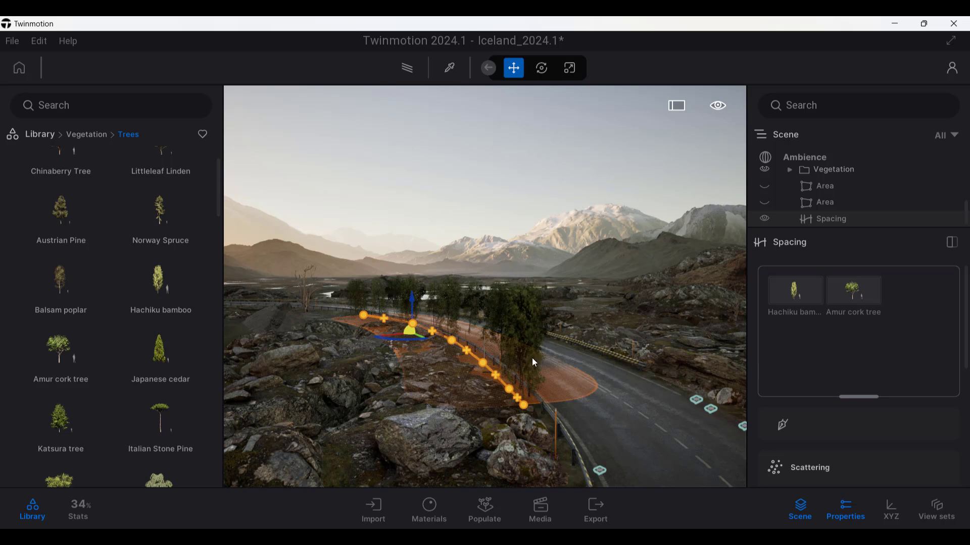
# Randomize the Spacing path's scattering seed several times to rearrange the mixed trees along the road.
pyautogui.scroll(-8, 888, 414)
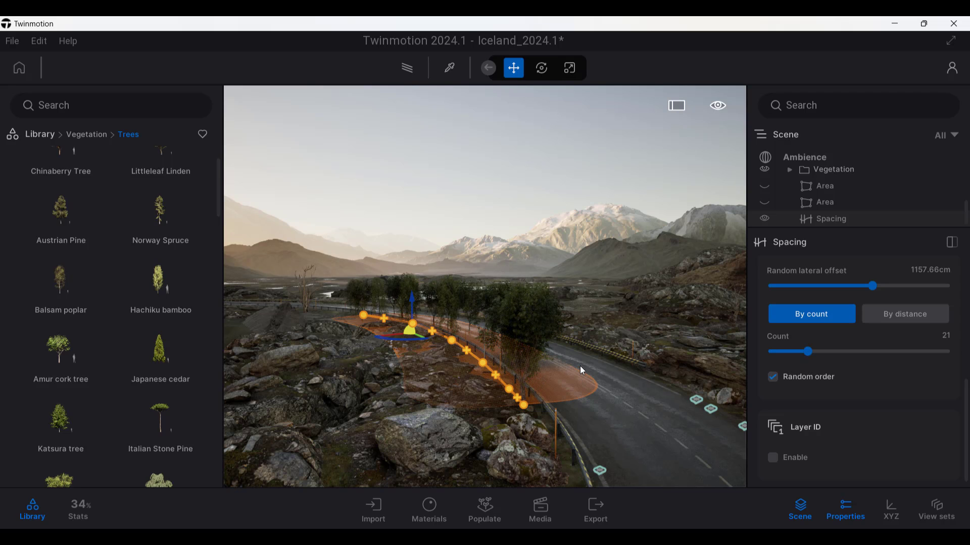
pyautogui.press('e')
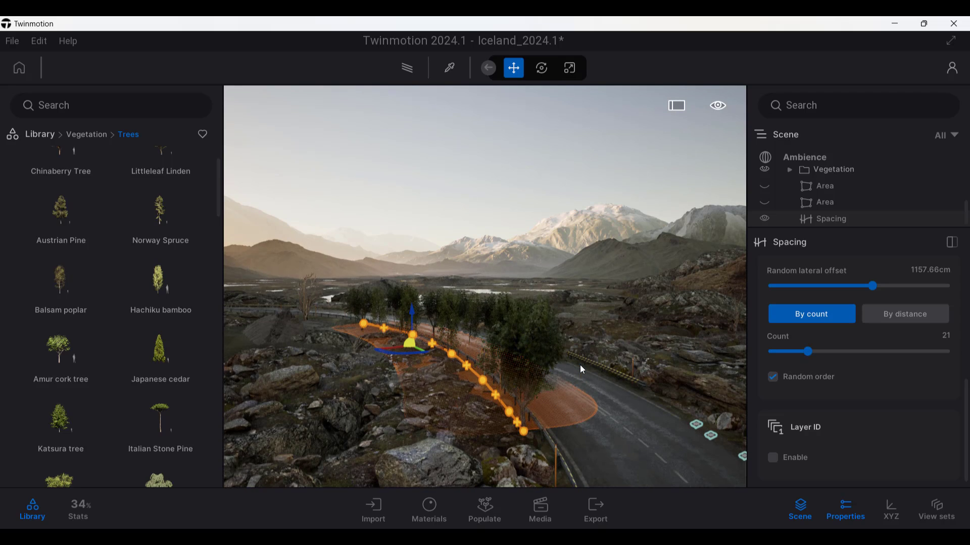
pyautogui.moveTo(580, 364); pyautogui.dragTo(613, 377, button='right')
pyautogui.press('w')
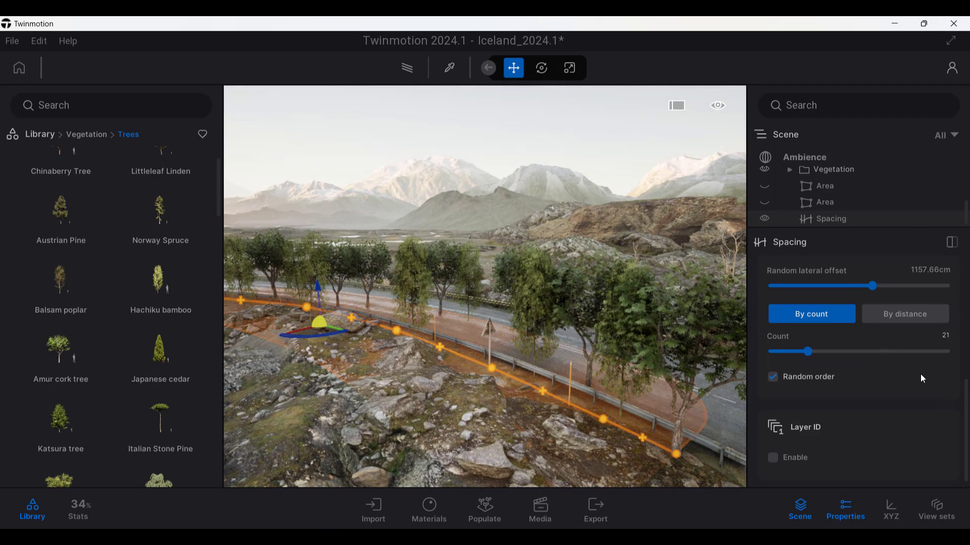
pyautogui.scroll(5, 920, 373)
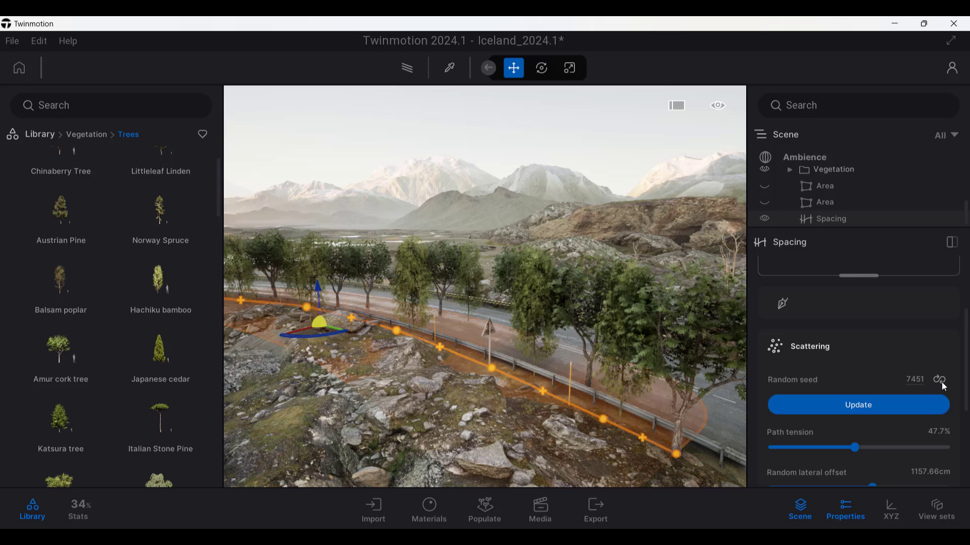
pyautogui.click(942, 386)
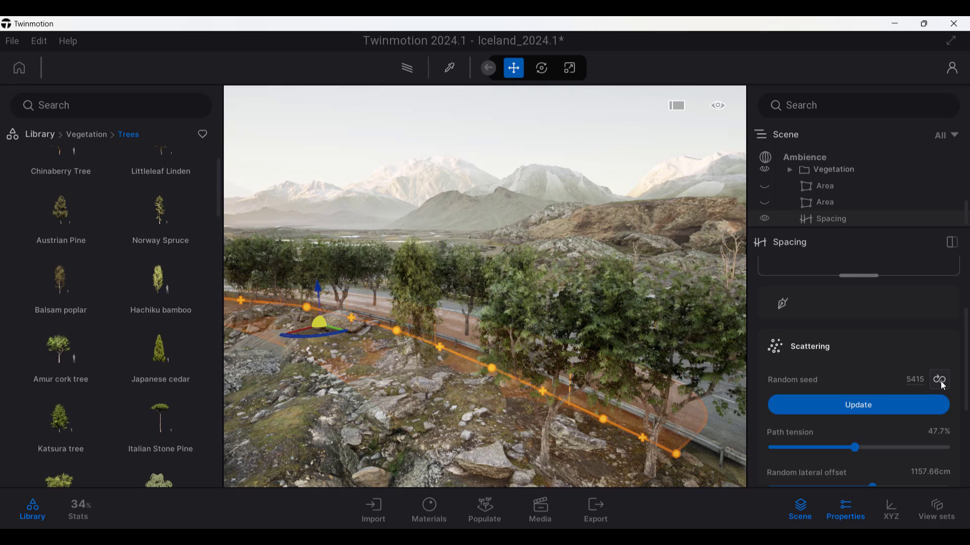
pyautogui.click(943, 386)
pyautogui.click(942, 386)
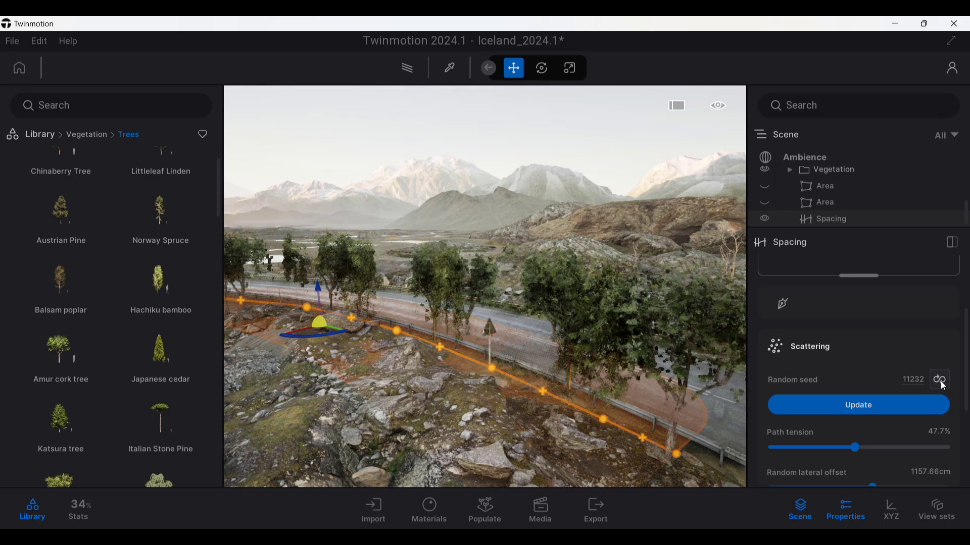
# Move one of the Spacing path's control points away from the guardrail onto the rocky ground.
pyautogui.moveTo(459, 293); pyautogui.dragTo(282, 293, button='right')
pyautogui.press('s')
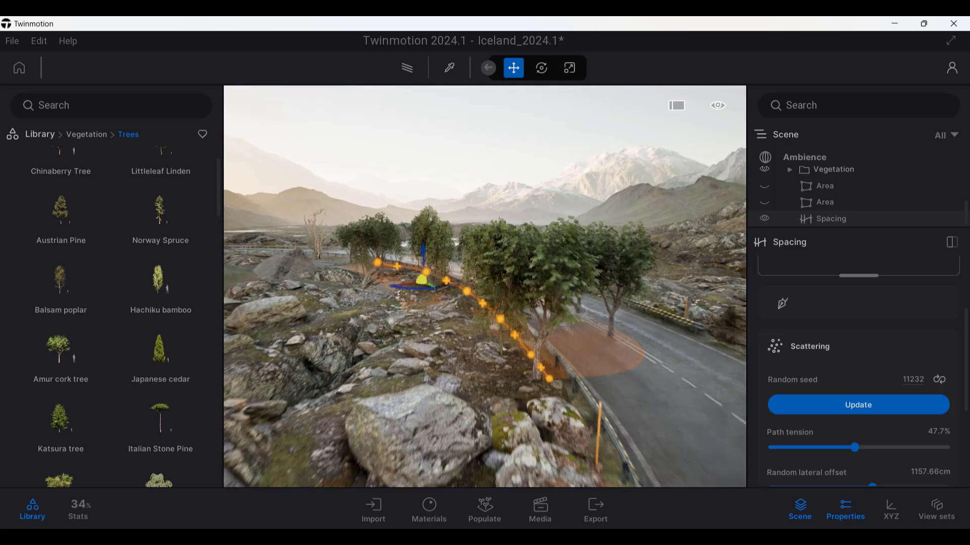
pyautogui.keyDown('shift'); pyautogui.moveTo(553, 335); pyautogui.dragTo(576, 343, button='middle'); pyautogui.keyUp('shift')
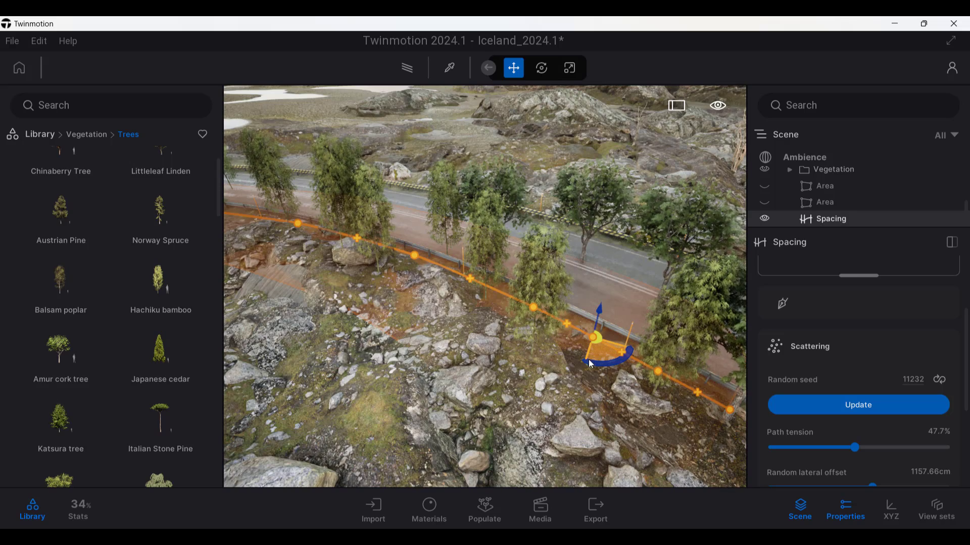
pyautogui.moveTo(606, 354); pyautogui.dragTo(517, 426)
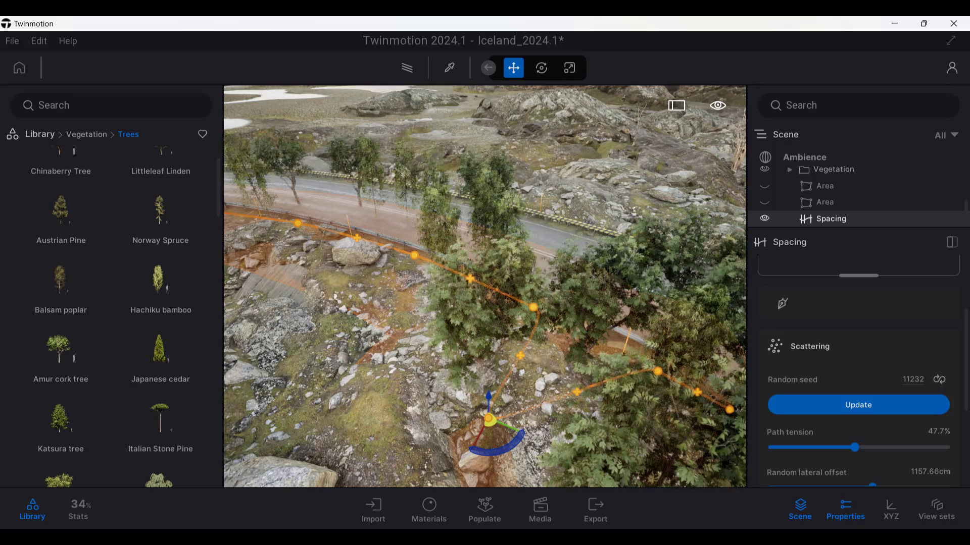
# Select the Hill Snowy Peak 01 mountains together and enable their Layer ID, assigning them to Layer 2.
pyautogui.keyDown('shift'); pyautogui.moveTo(609, 384); pyautogui.dragTo(436, 334, button='middle'); pyautogui.keyUp('shift')
pyautogui.click(435, 335)
pyautogui.moveTo(436, 334); pyautogui.dragTo(623, 383, button='right')
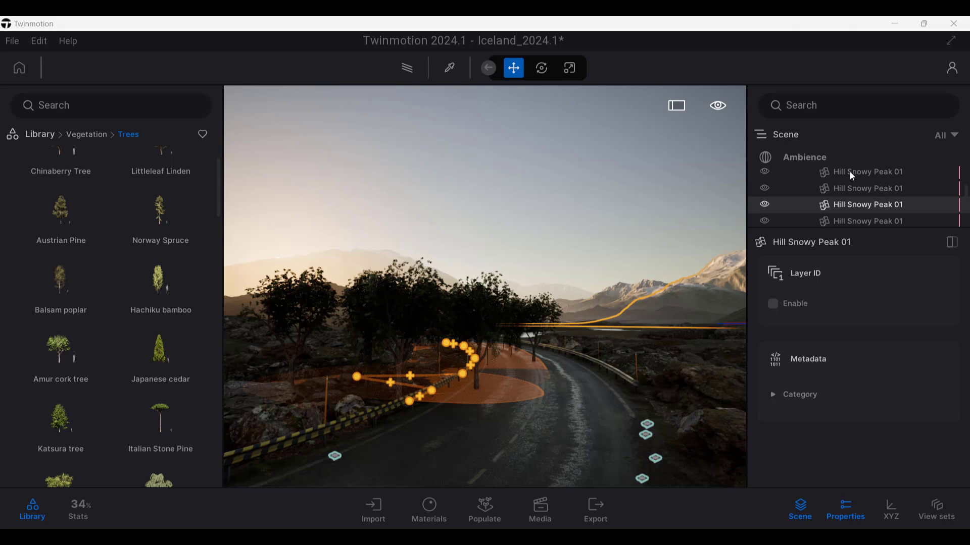
pyautogui.scroll(-1, 852, 178)
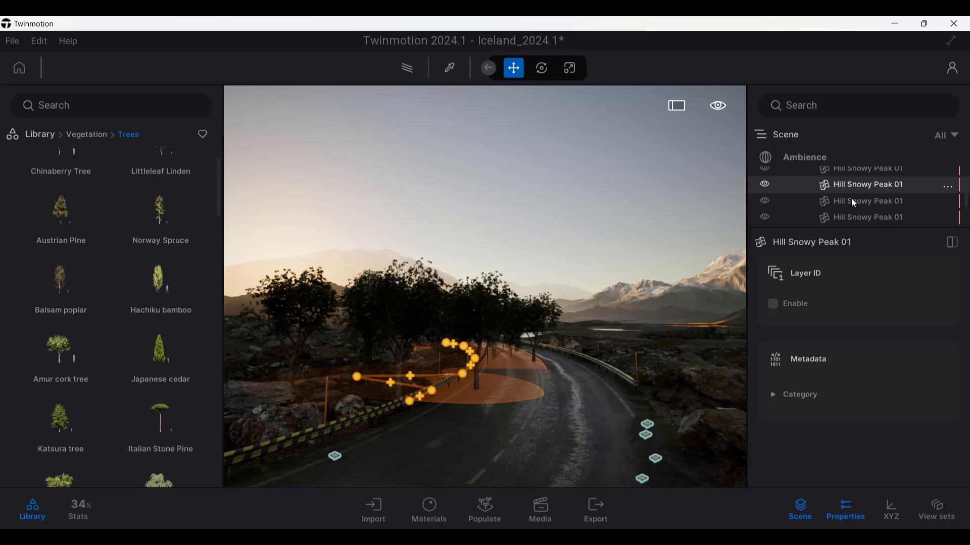
pyautogui.click(851, 204)
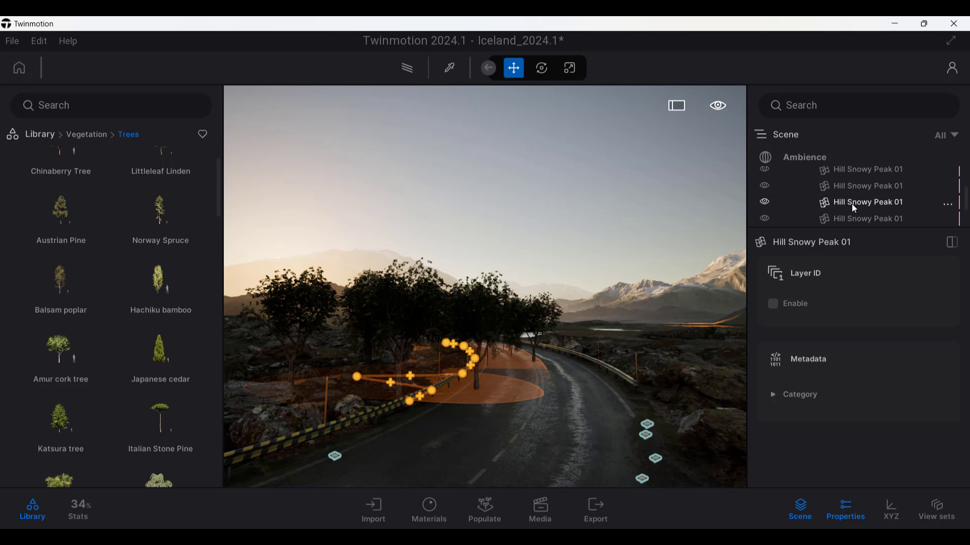
pyautogui.scroll(-1, 852, 204)
pyautogui.click(844, 190)
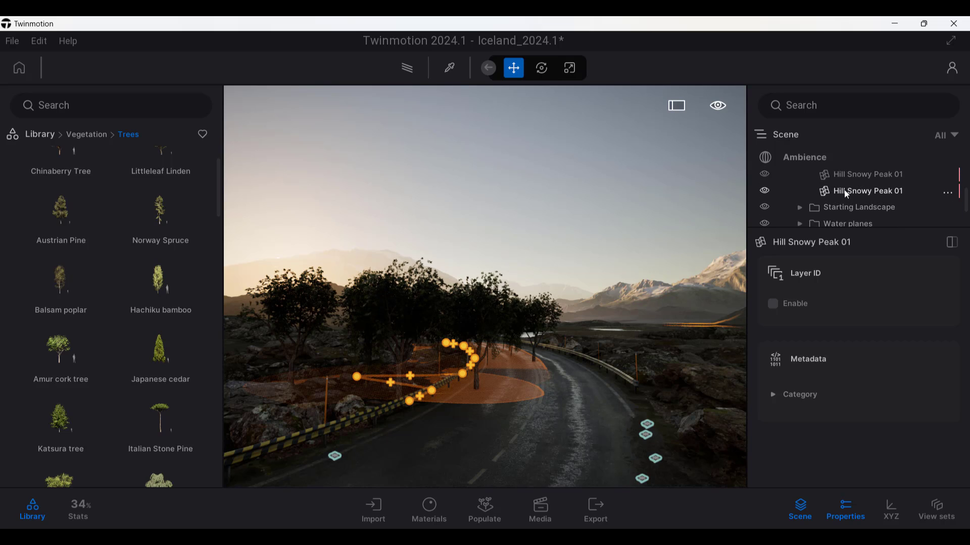
pyautogui.keyDown('ctrl'); pyautogui.click(844, 191); pyautogui.keyUp('ctrl')
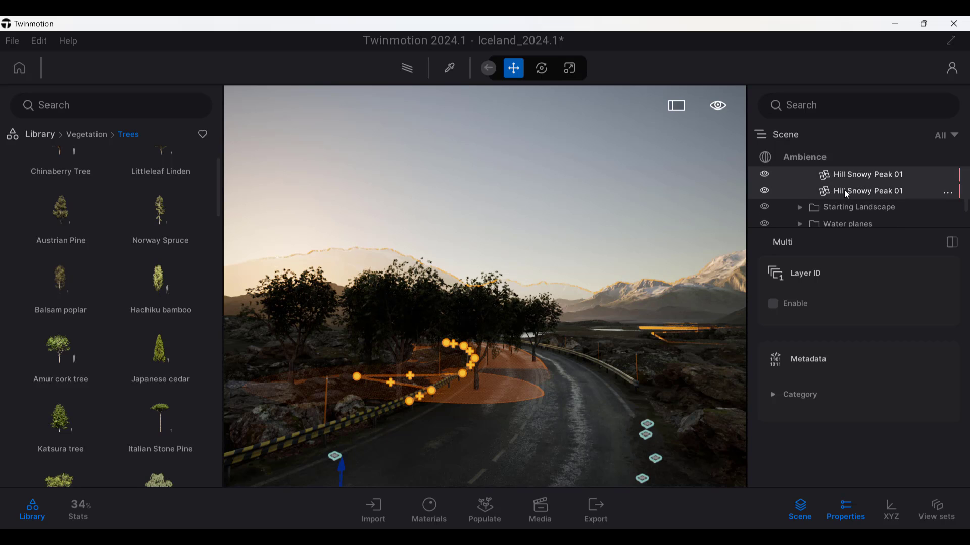
pyautogui.click(772, 304)
pyautogui.click(794, 330)
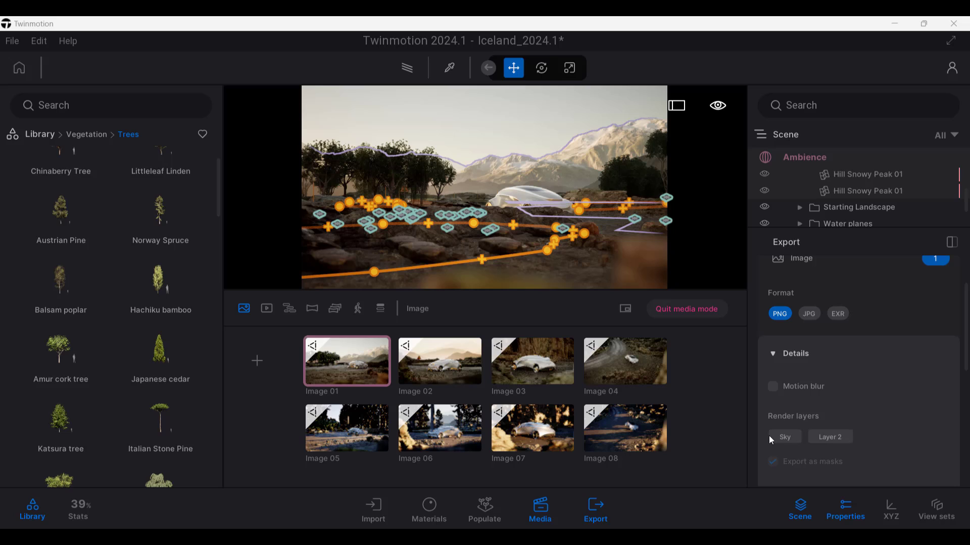
# Include the Sky and Layer 2 render layers as masks for Image 01 and start the PNG export.
pyautogui.click(804, 438)
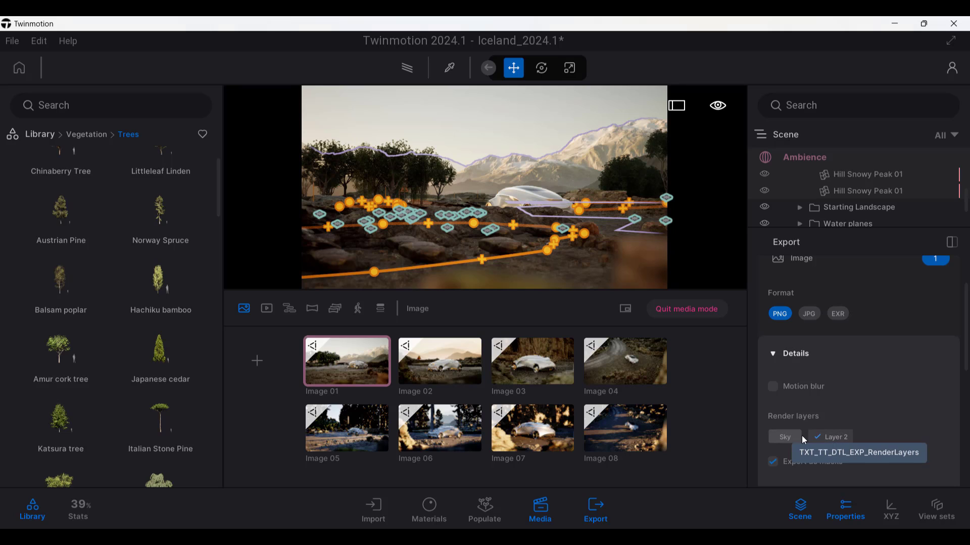
pyautogui.click(785, 437)
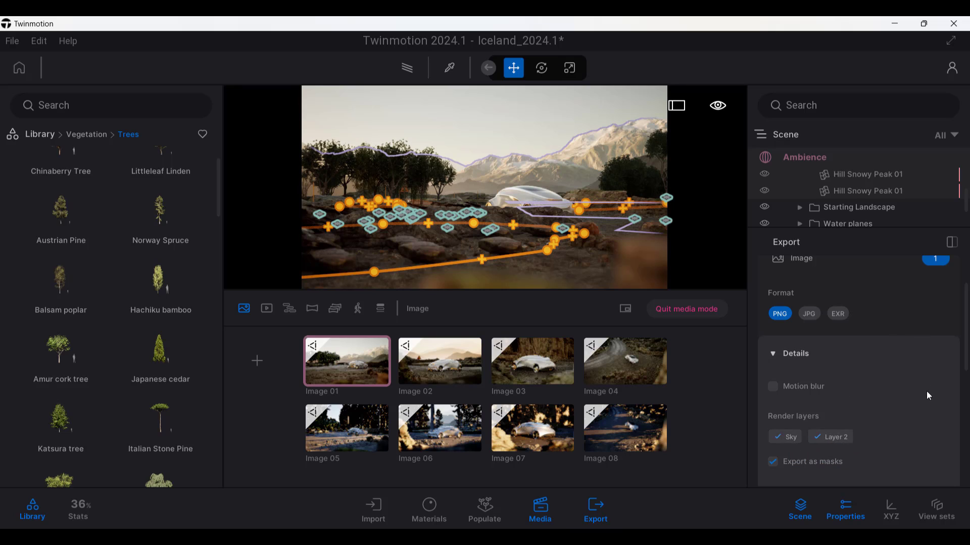
pyautogui.scroll(-5, 927, 392)
pyautogui.scroll(-5, 920, 405)
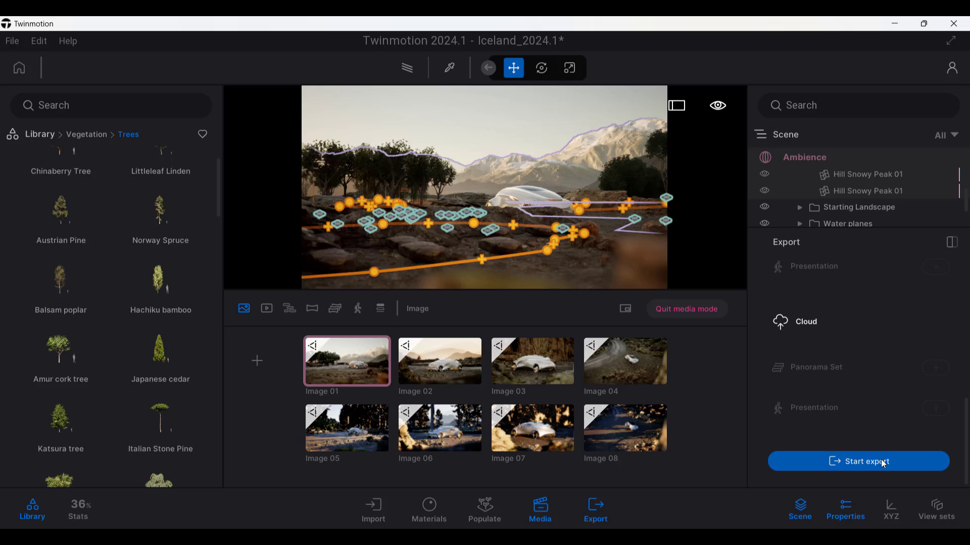
pyautogui.click(877, 463)
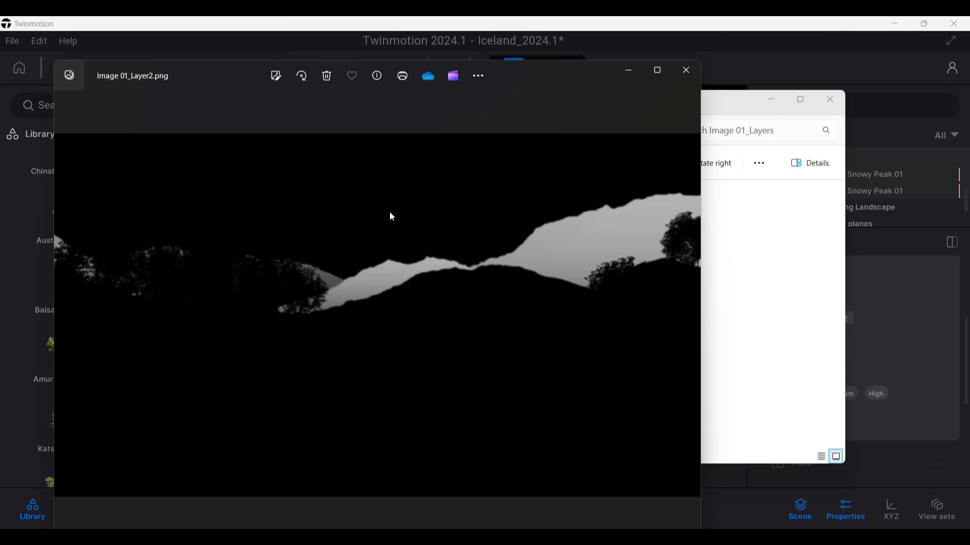
# Compare the exported Layer 2 and Sky mask images of Image 01, checking the mountain and tree edges up close.
pyautogui.press('Right')
pyautogui.press('Left')
pyautogui.press('Right')
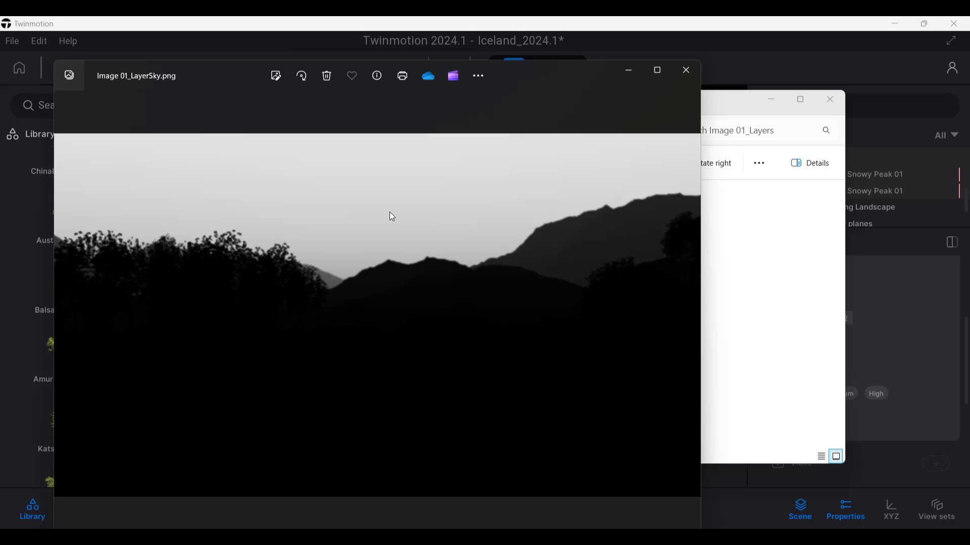
pyautogui.press('Left')
pyautogui.press('Left')
pyautogui.press('Right')
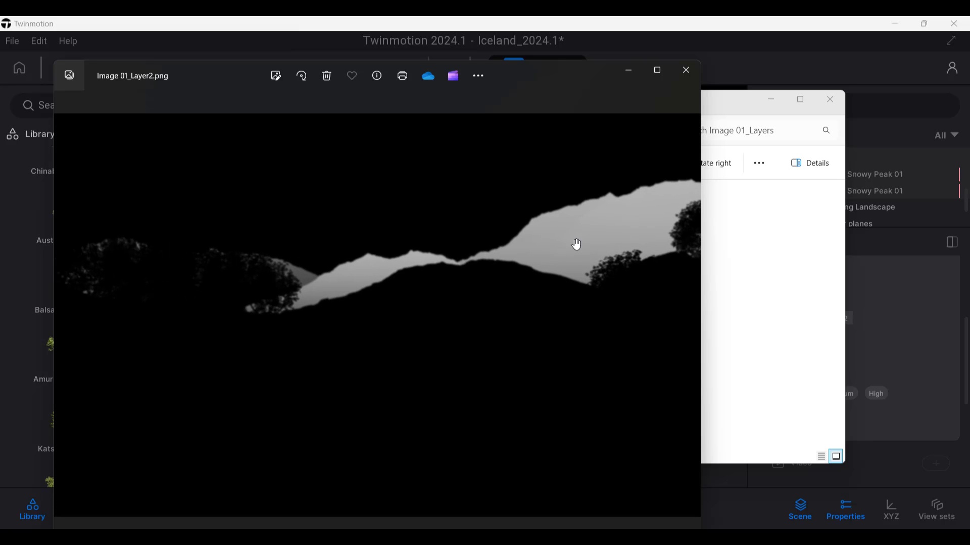
pyautogui.scroll(4, 556, 252)
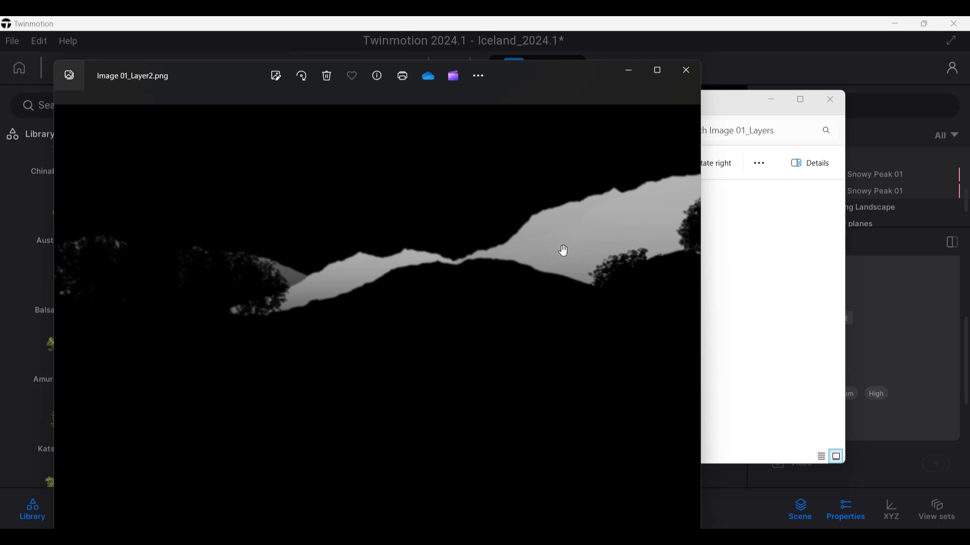
pyautogui.scroll(-4, 524, 260)
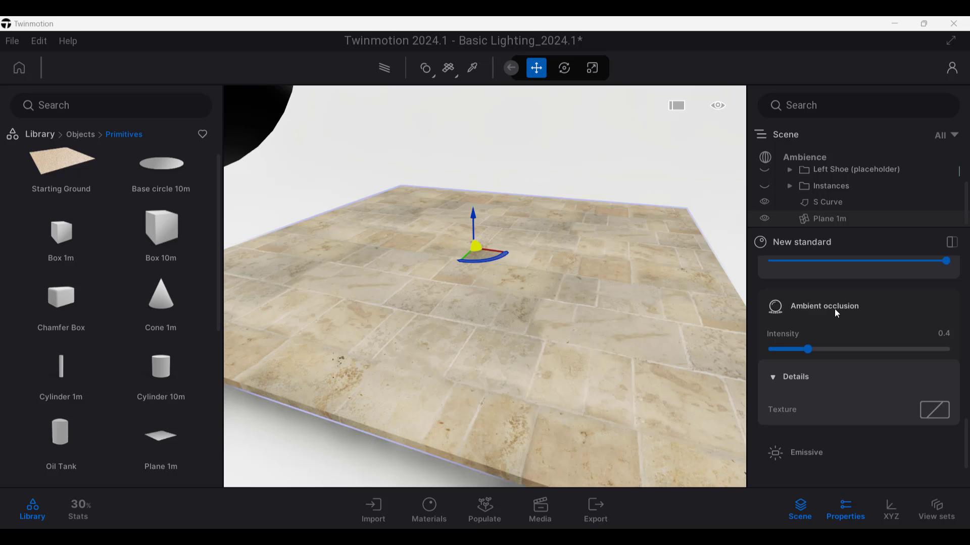
# Load floor_tiles_02_ao_2k.jpg as the ambient occlusion texture of the tile plane's New standard material.
pyautogui.moveTo(545, 309)
pyautogui.mouseDown(button='right')
pyautogui.moveTo(613, 365)
pyautogui.moveTo(558, 312)
pyautogui.moveTo(558, 325)
pyautogui.moveTo(563, 280)
pyautogui.moveTo(563, 306)
pyautogui.mouseUp(button='right')
pyautogui.press('w')
pyautogui.press('a')
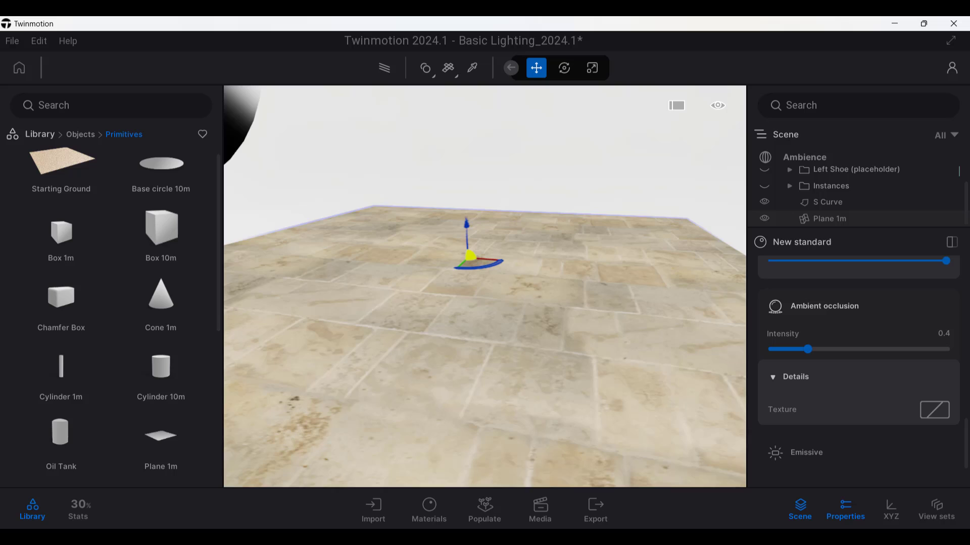
pyautogui.moveTo(503, 298); pyautogui.dragTo(497, 296)
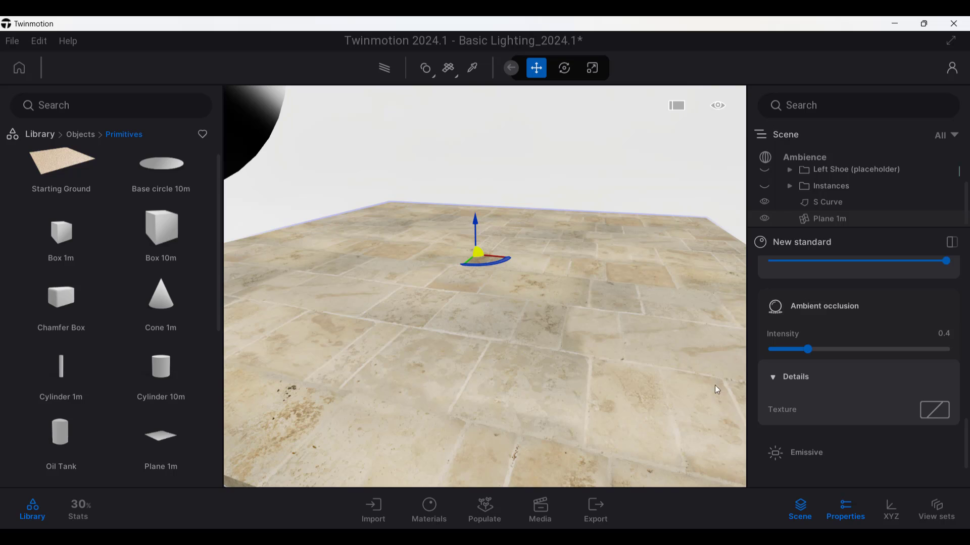
pyautogui.rightClick(931, 415)
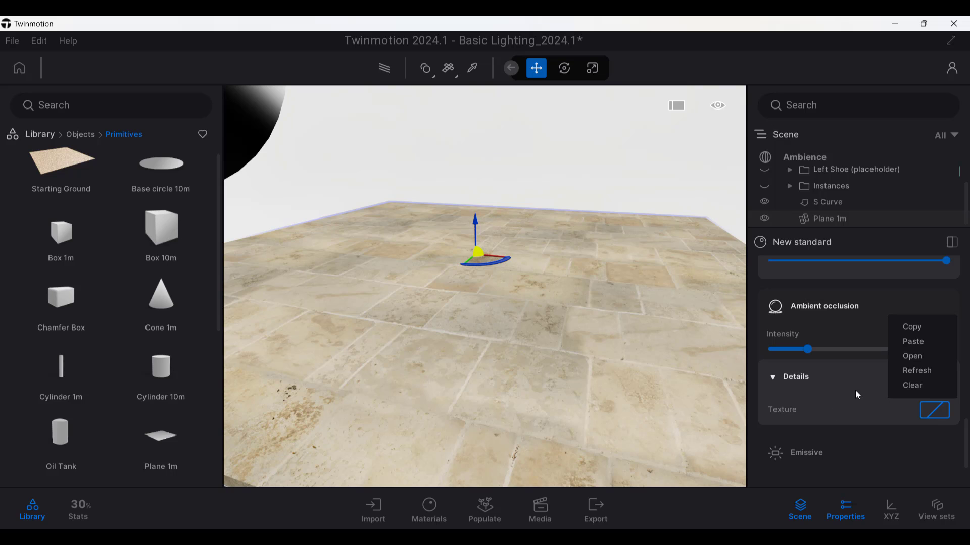
pyautogui.click(901, 356)
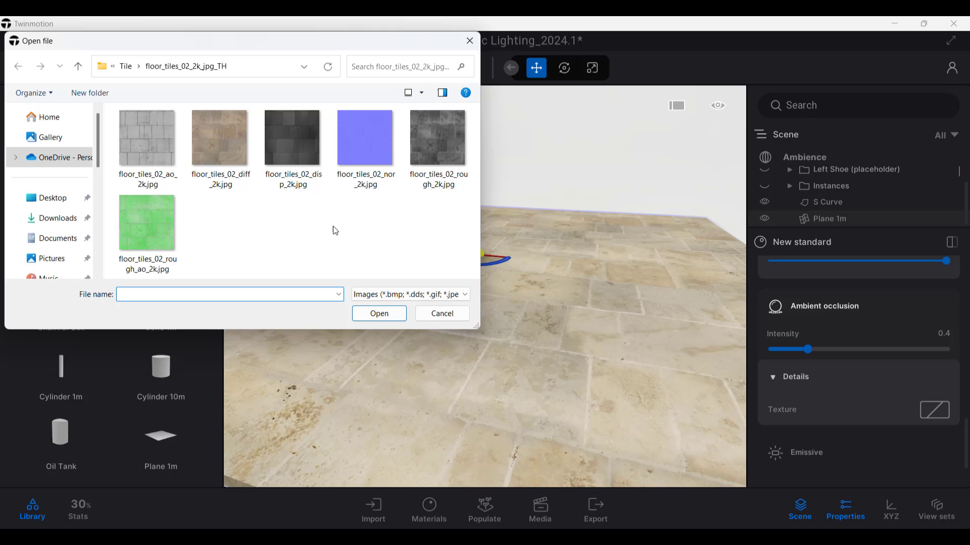
pyautogui.doubleClick(155, 143)
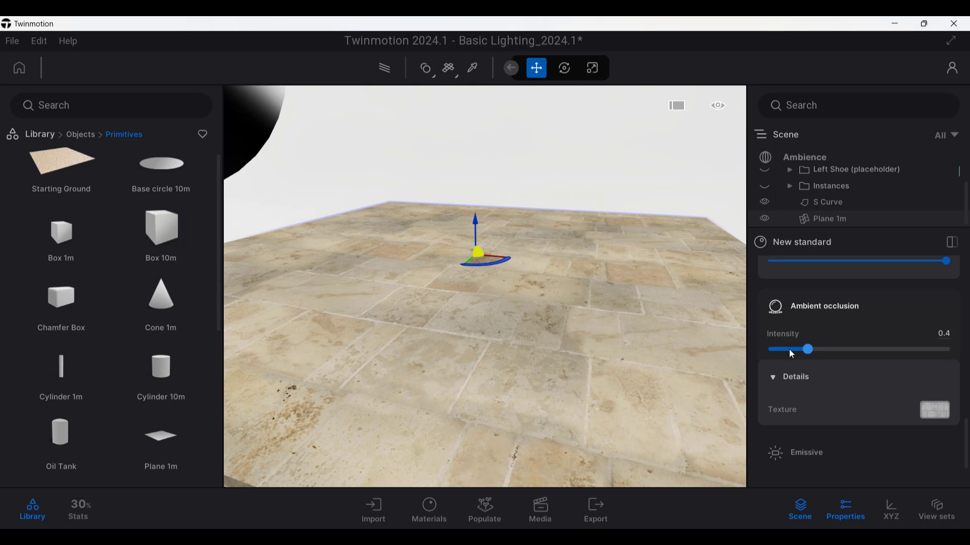
# Set the tile material's ambient occlusion intensity to 1.0 after trying 1.5, and preview the floor with the Path tracer.
pyautogui.moveTo(814, 351); pyautogui.dragTo(904, 351)
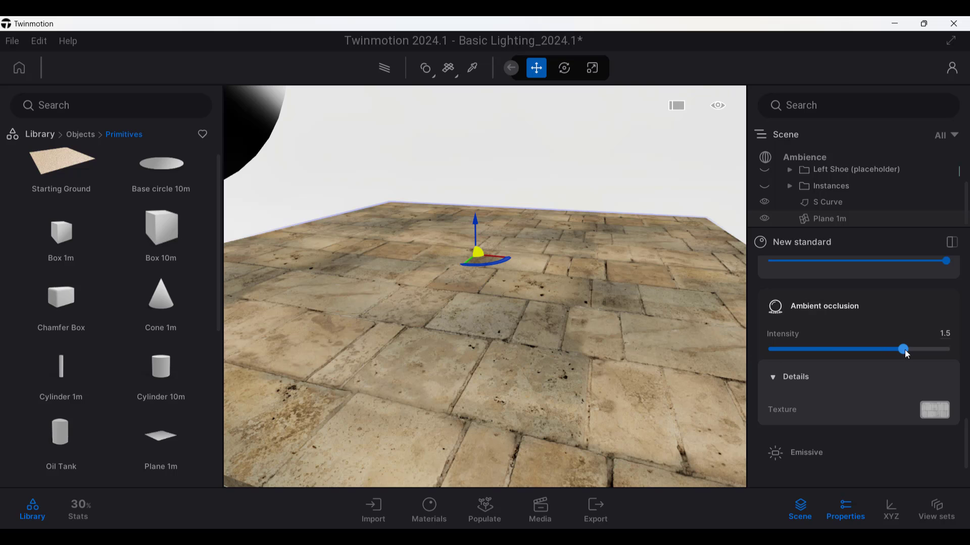
pyautogui.moveTo(878, 351)
pyautogui.mouseDown()
pyautogui.moveTo(832, 350)
pyautogui.moveTo(936, 355)
pyautogui.moveTo(841, 359)
pyautogui.moveTo(860, 357)
pyautogui.mouseUp()
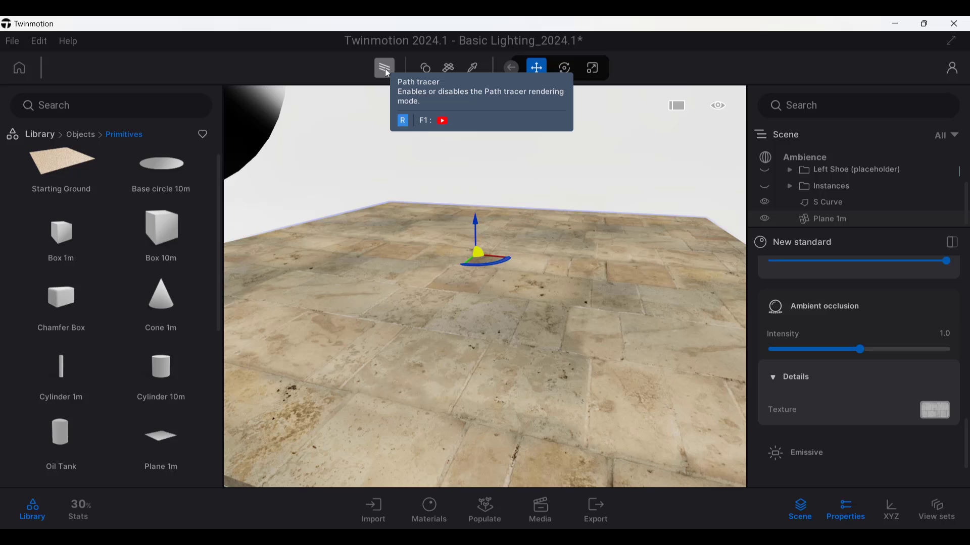
pyautogui.press('r')
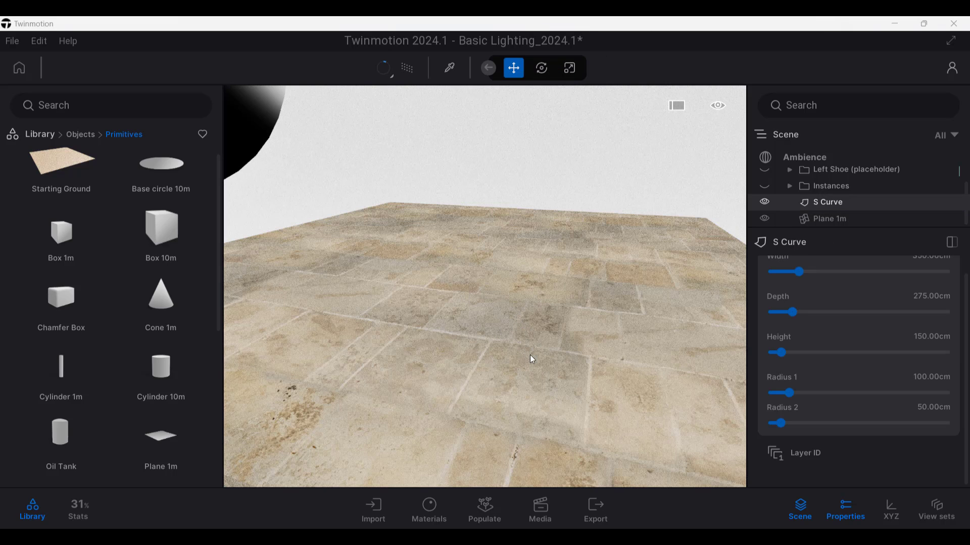
pyautogui.click(410, 70)
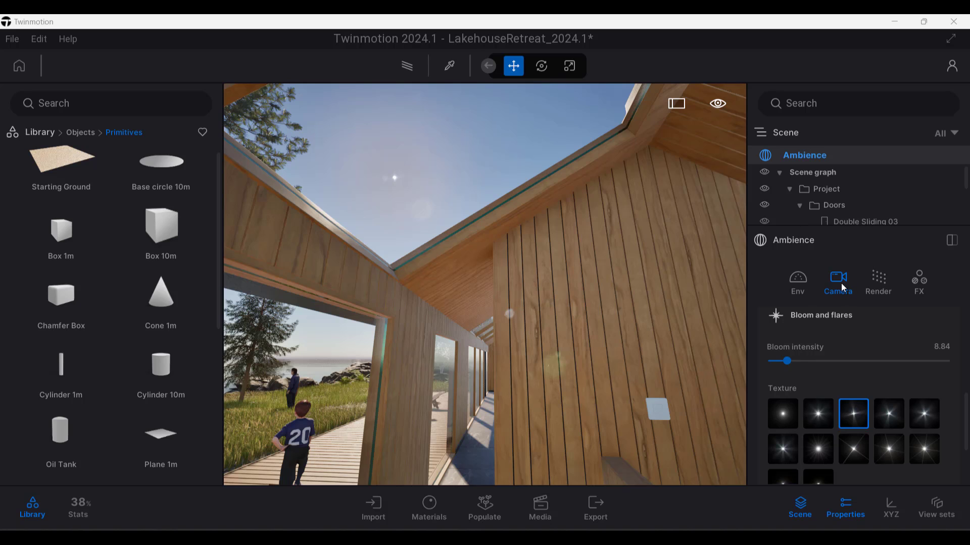
# Turn the ambience camera's Bloom and flares effect off and on again.
pyautogui.scroll(1, 808, 333)
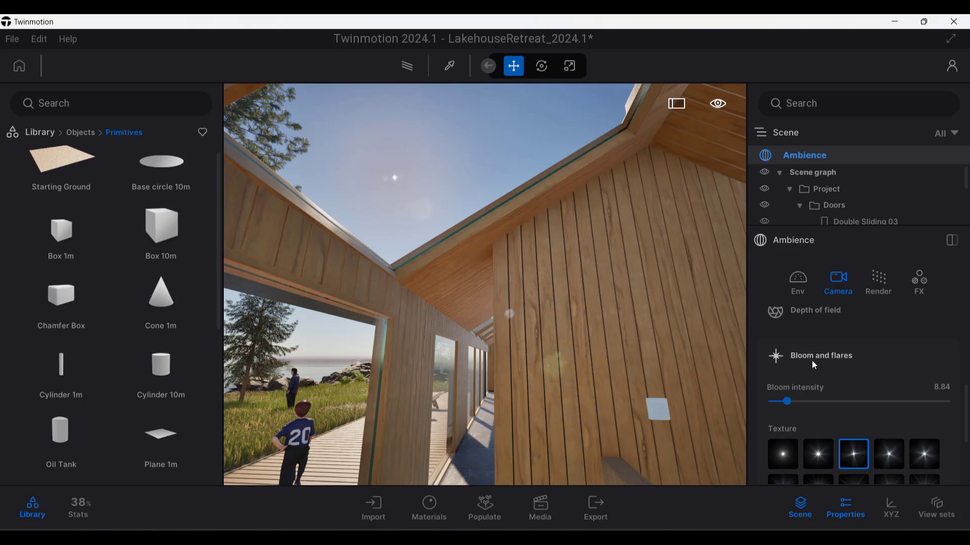
pyautogui.click(810, 353)
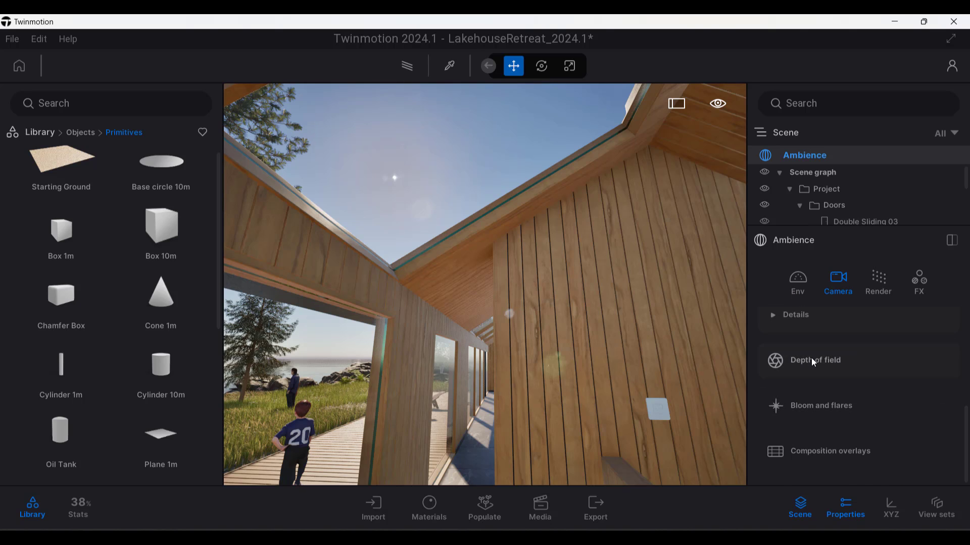
pyautogui.click(815, 406)
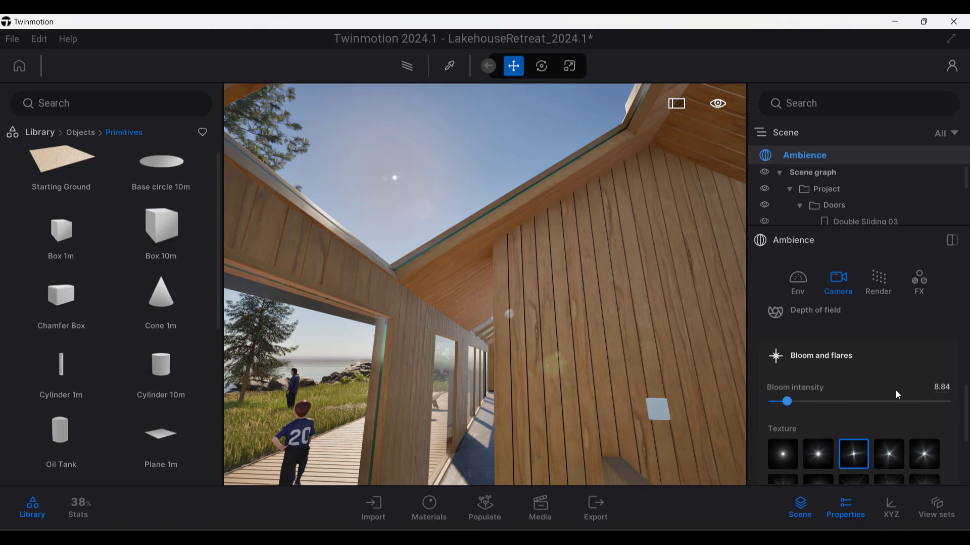
# Raise the camera's bloom intensity to about 84 and apply the Star filter 6x bloom texture.
pyautogui.scroll(-1, 902, 393)
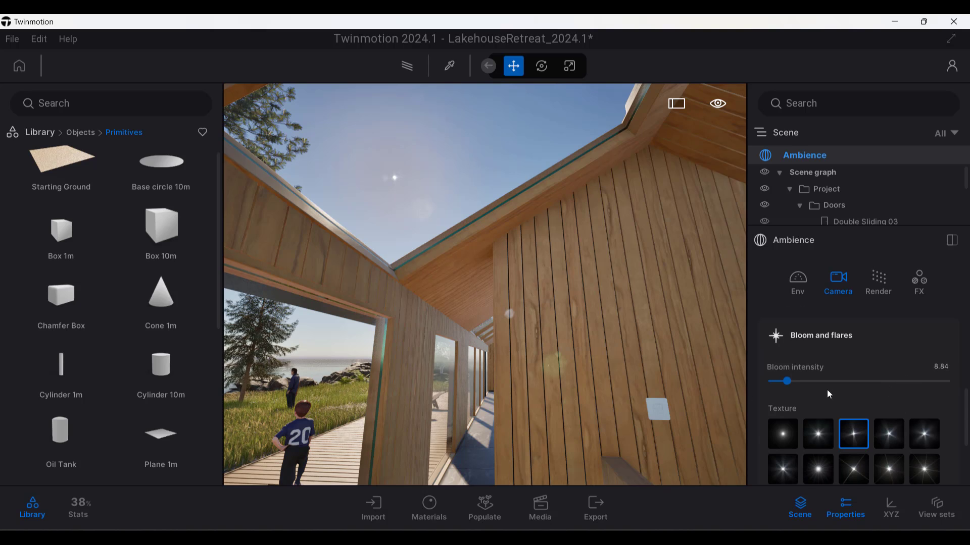
pyautogui.scroll(-1, 858, 398)
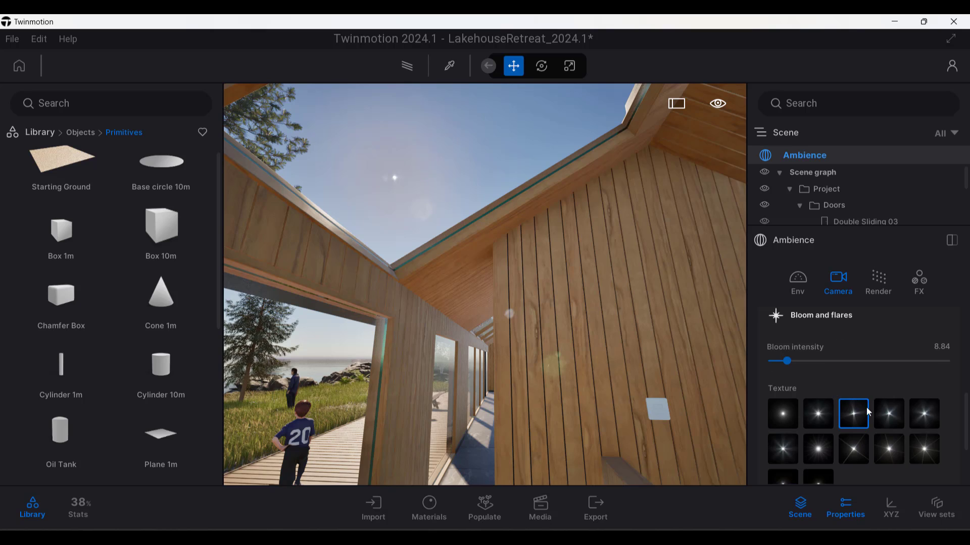
pyautogui.scroll(-2, 874, 410)
pyautogui.moveTo(884, 424)
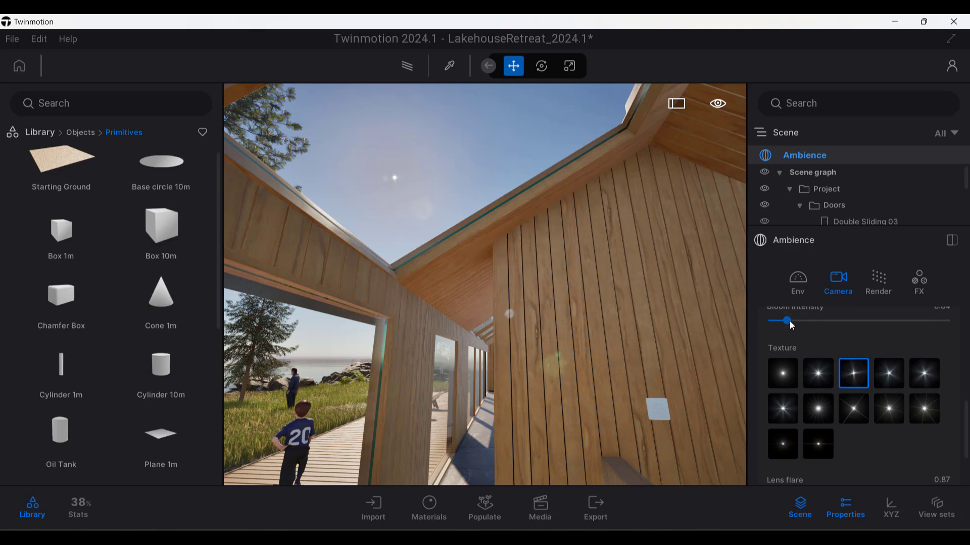
pyautogui.moveTo(787, 320); pyautogui.dragTo(919, 321)
pyautogui.click(812, 408)
pyautogui.moveTo(853, 414)
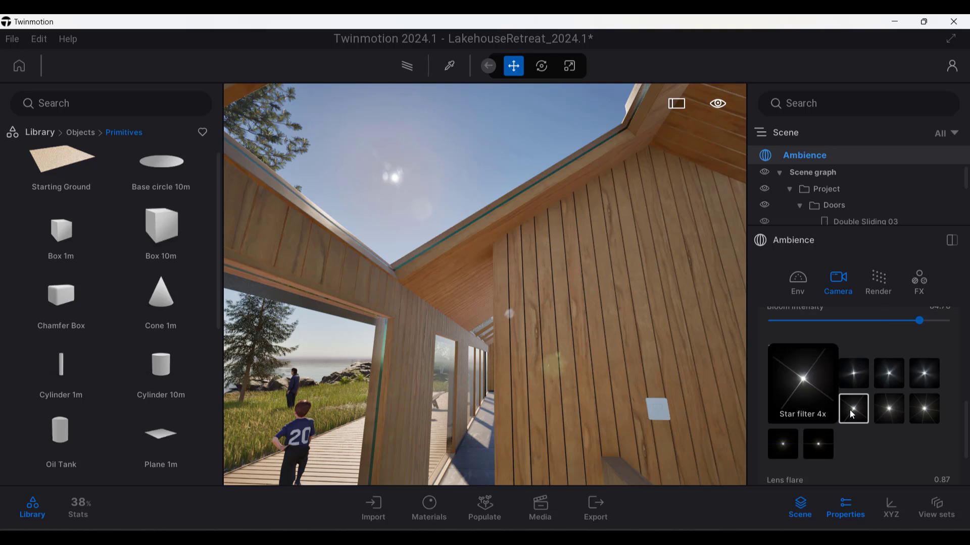
pyautogui.click(889, 411)
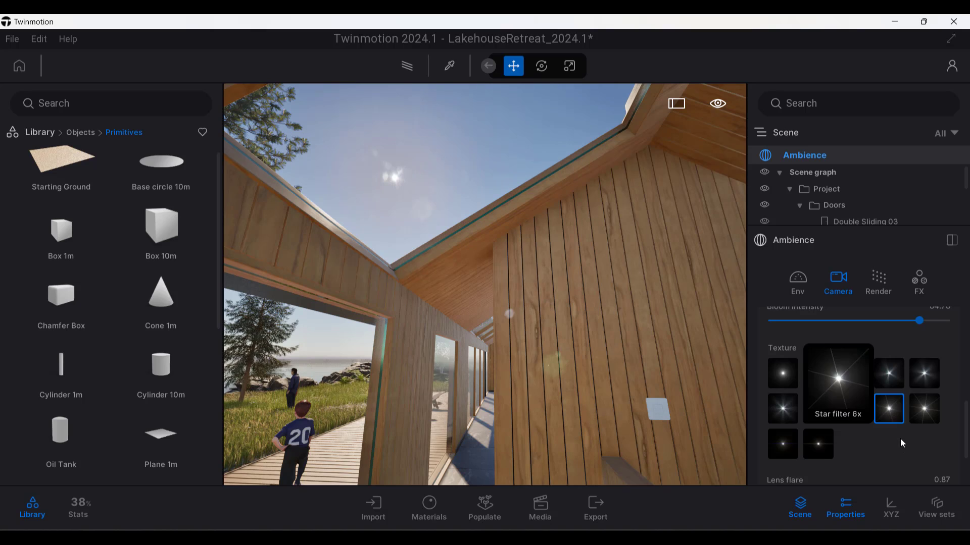
# Set the camera's lens flare to 0.74 and the lens dirt to 31.74.
pyautogui.scroll(-1, 901, 435)
pyautogui.scroll(-1, 901, 435)
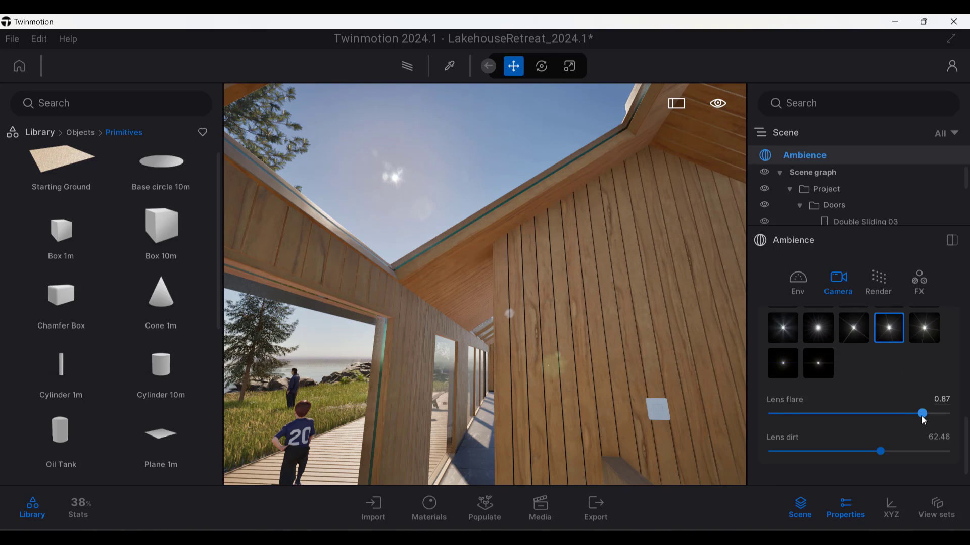
pyautogui.moveTo(890, 413)
pyautogui.mouseDown()
pyautogui.moveTo(820, 413)
pyautogui.moveTo(946, 417)
pyautogui.moveTo(826, 419)
pyautogui.moveTo(899, 415)
pyautogui.mouseUp()
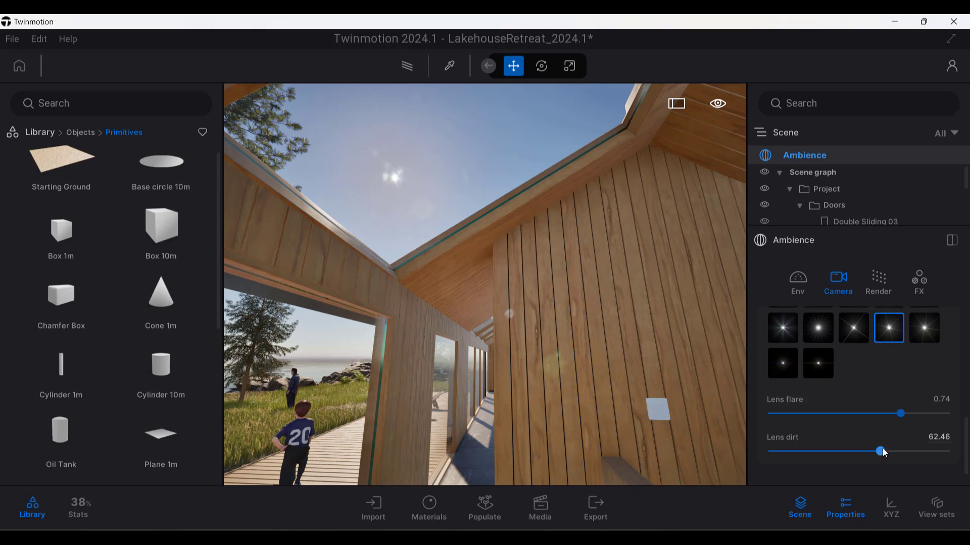
pyautogui.moveTo(883, 452); pyautogui.dragTo(825, 451)
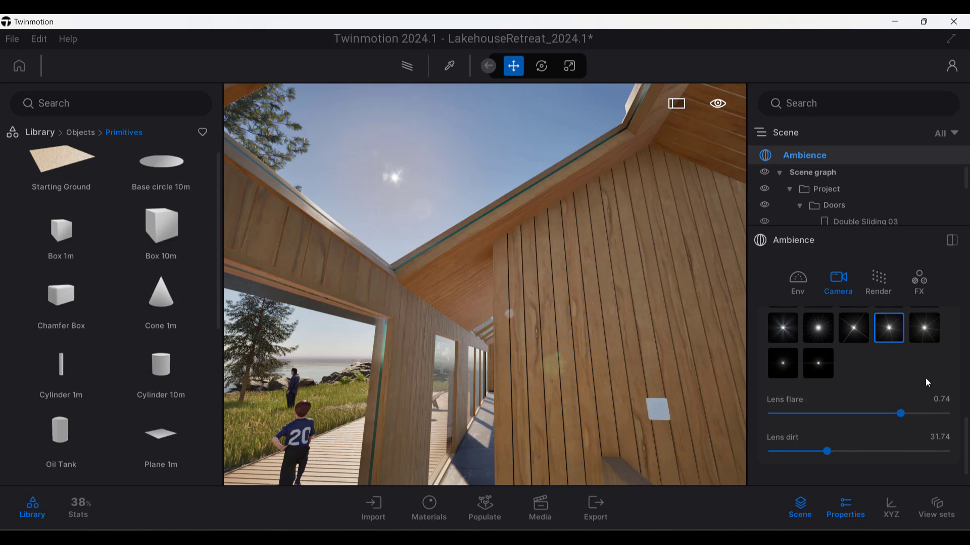
pyautogui.scroll(2, 926, 378)
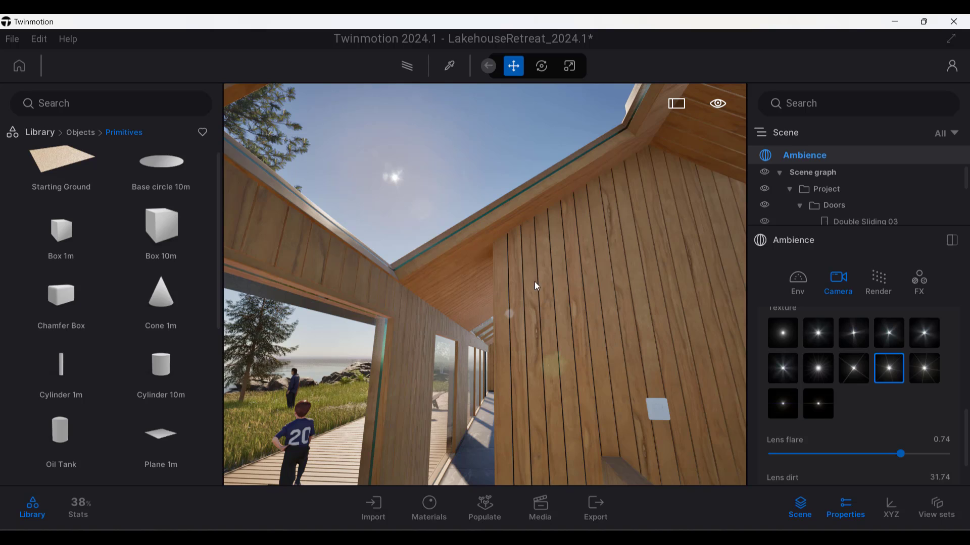
pyautogui.scroll(2, 931, 413)
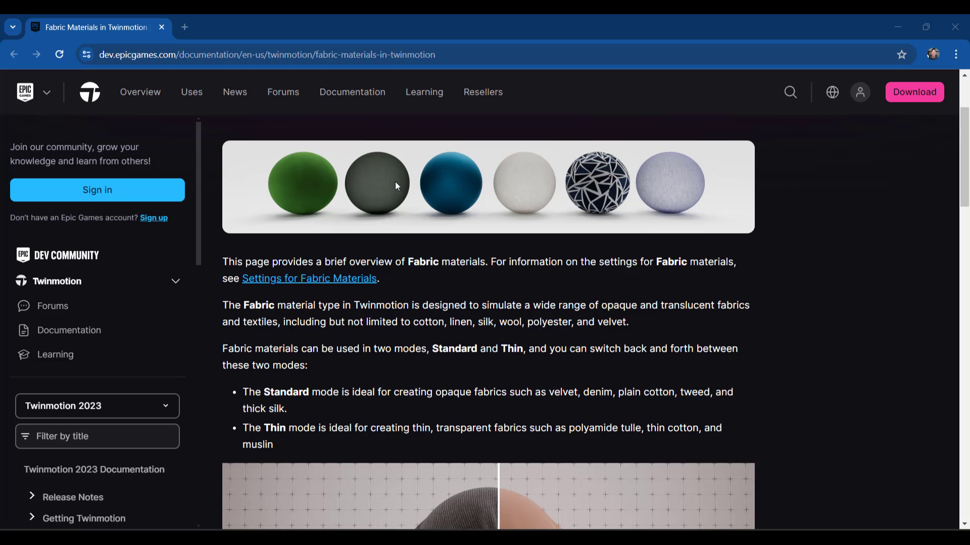
# Switch the sofa's Fabric wool base 01 material to Standard mode and back to Thin.
pyautogui.scroll(-2, 389, 353)
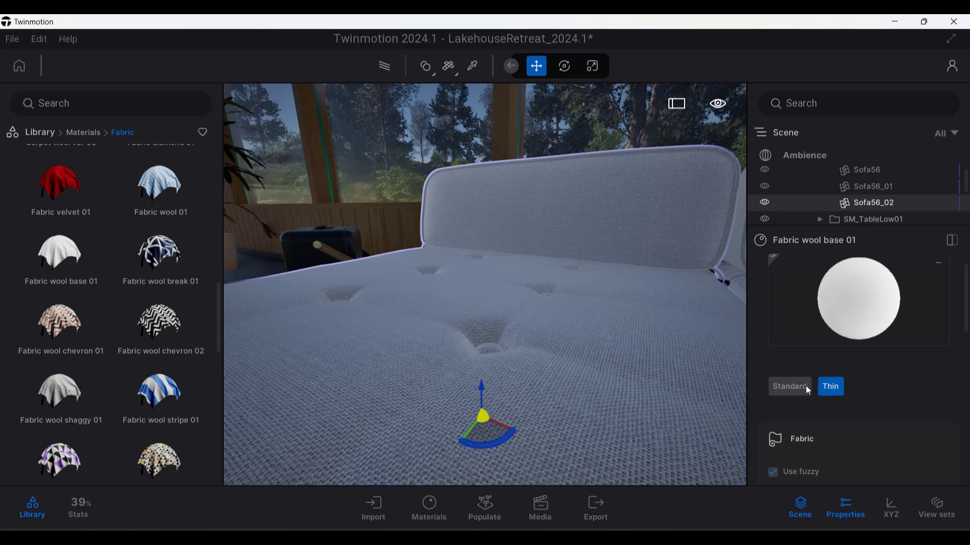
pyautogui.click(798, 385)
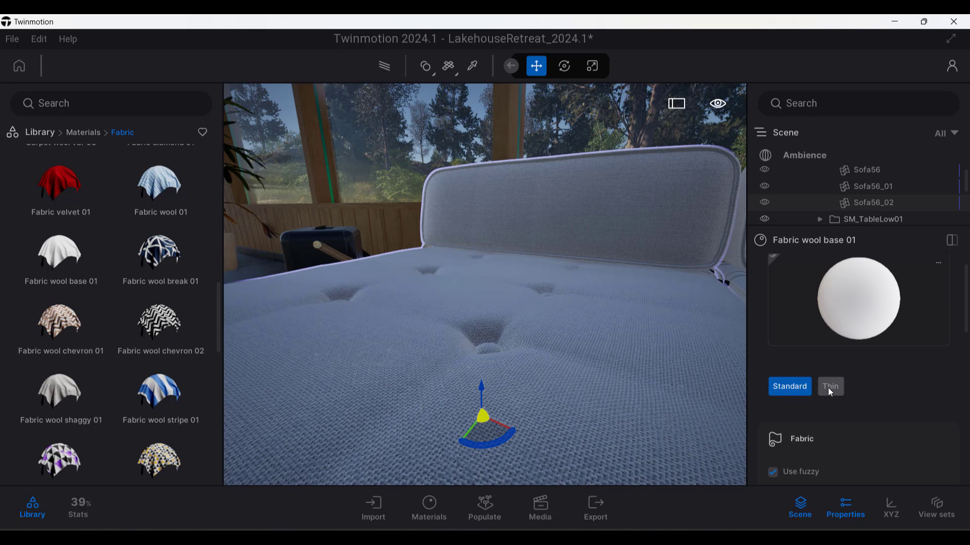
pyautogui.click(828, 387)
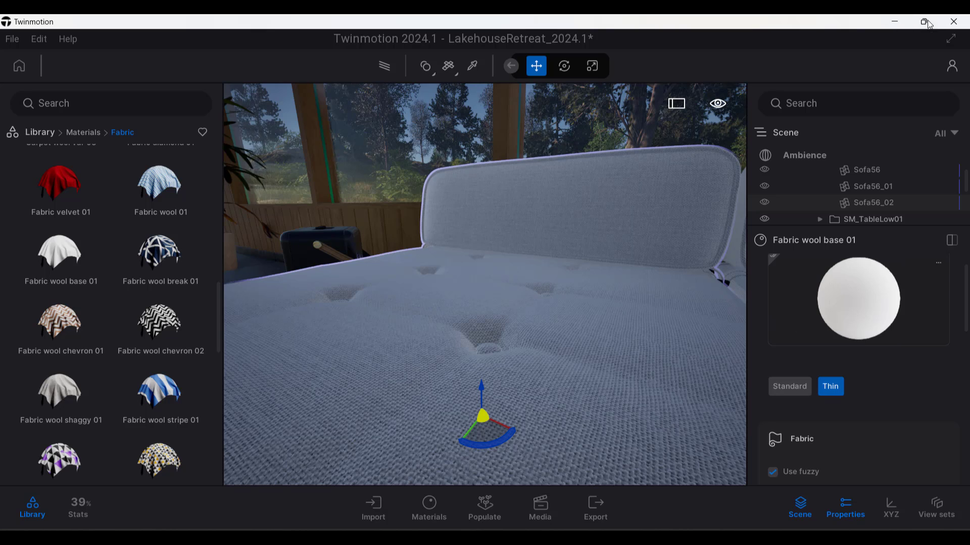
# Switch to the browser's Fabric Materials documentation and compare the Standard and Thin fabric sample images.
pyautogui.click(895, 21)
pyautogui.scroll(-4, 475, 354)
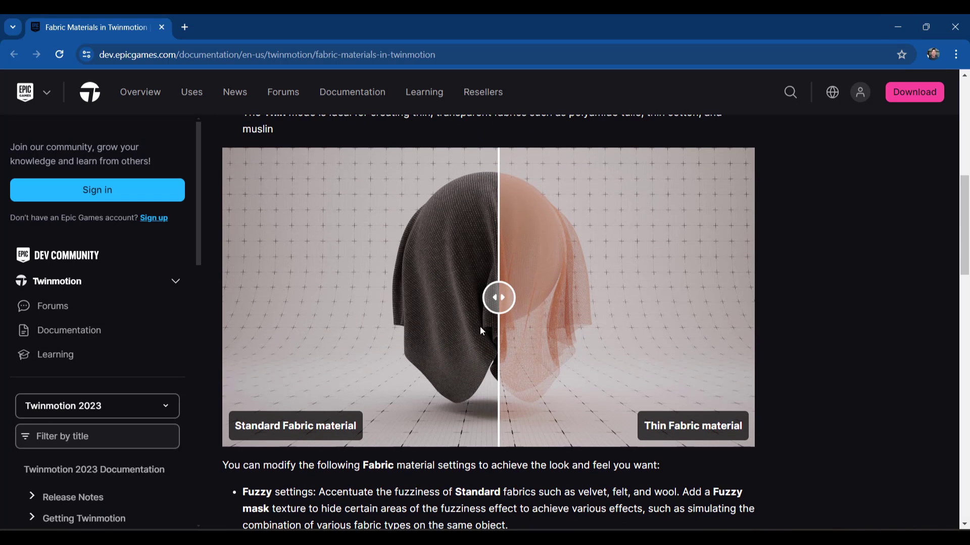
pyautogui.moveTo(499, 305); pyautogui.dragTo(634, 306)
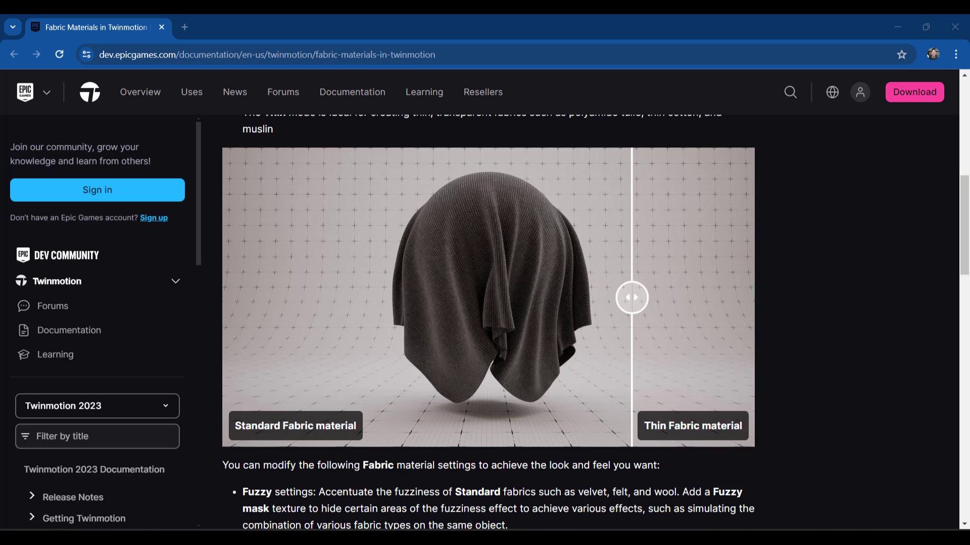
pyautogui.moveTo(635, 289); pyautogui.dragTo(499, 331)
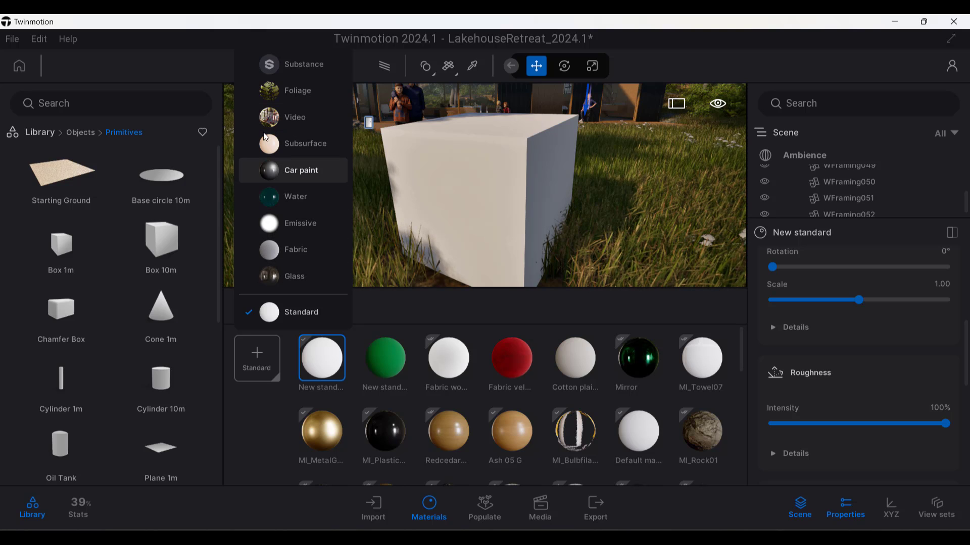
# Choose Foliage as the type for a new material and examine the leaf surface up close.
pyautogui.click(297, 92)
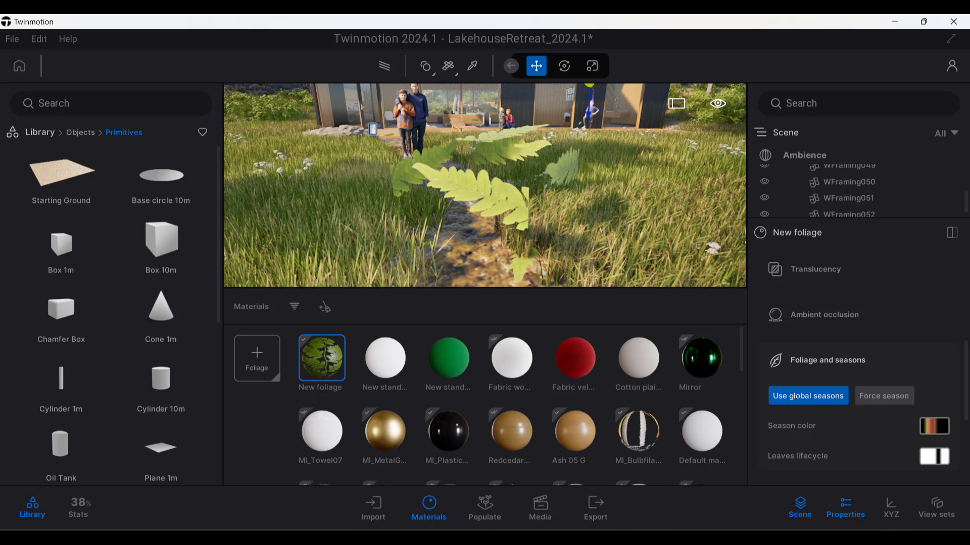
pyautogui.scroll(3, 485, 185)
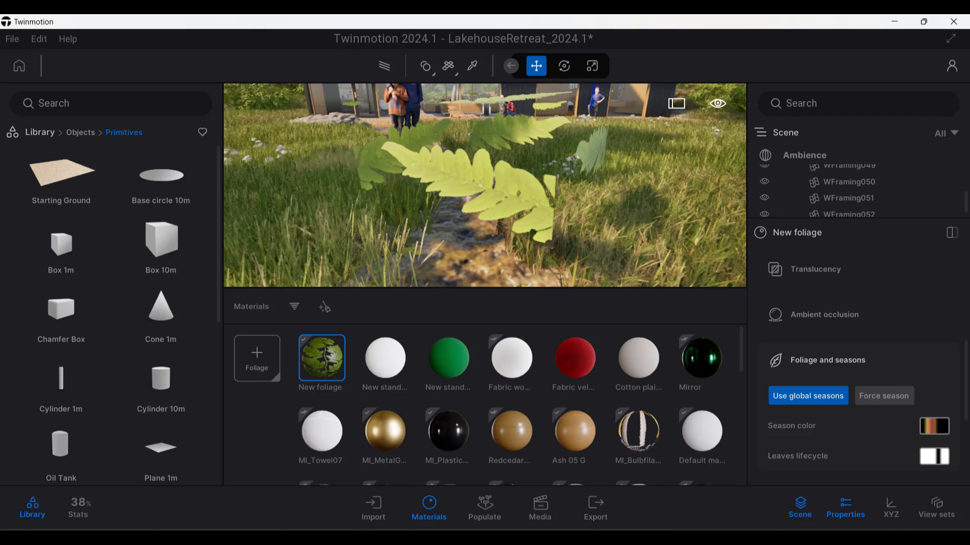
pyautogui.press('w')
pyautogui.moveTo(466, 137); pyautogui.dragTo(467, 165, button='right')
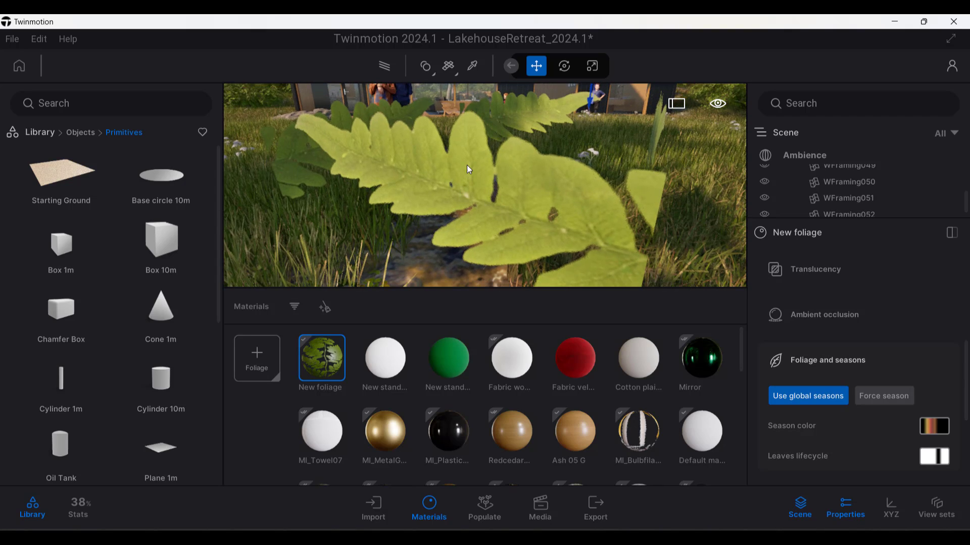
# Enable Force season for the New foliage material and test its season from summer past winter and back to summer.
pyautogui.scroll(-2, 948, 356)
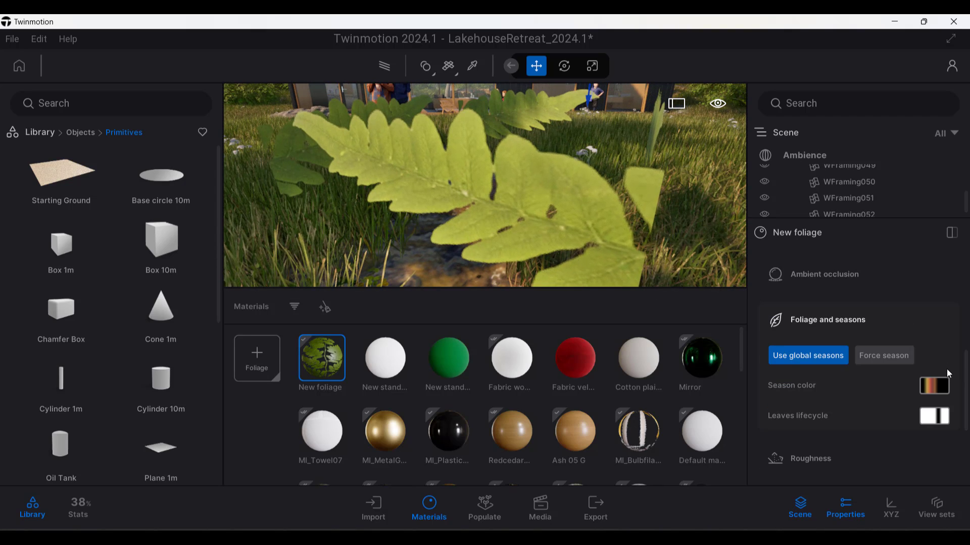
pyautogui.scroll(-1, 901, 386)
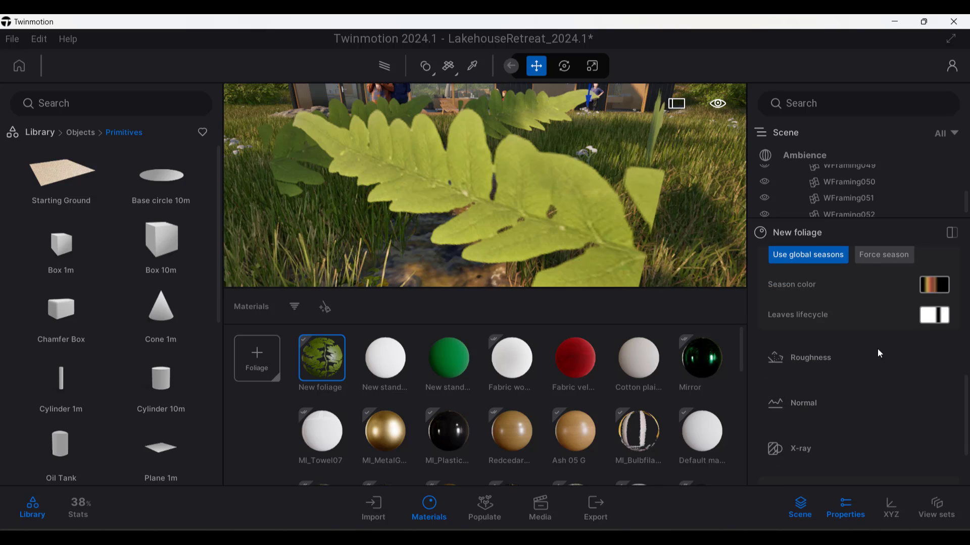
pyautogui.scroll(1, 854, 328)
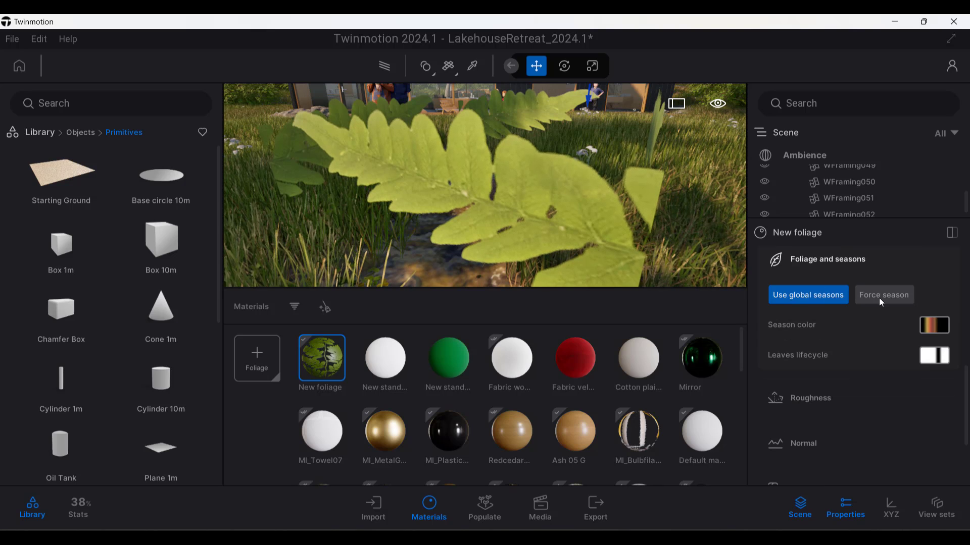
pyautogui.click(880, 299)
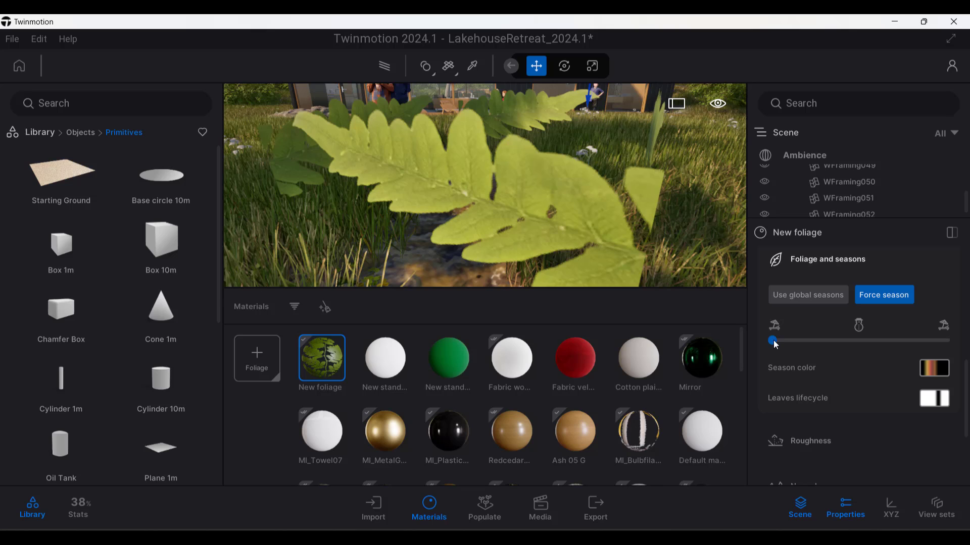
pyautogui.moveTo(773, 341); pyautogui.dragTo(887, 341)
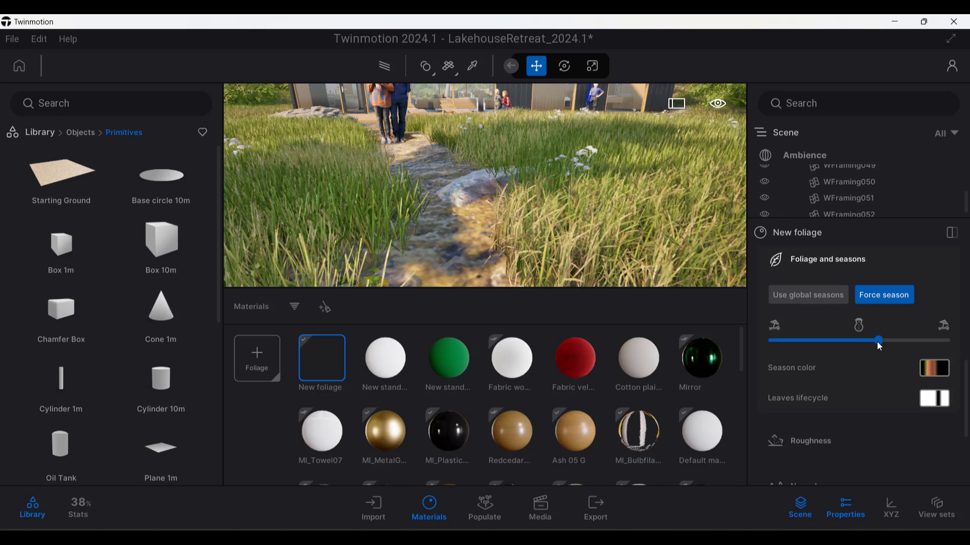
pyautogui.moveTo(877, 341); pyautogui.dragTo(771, 349)
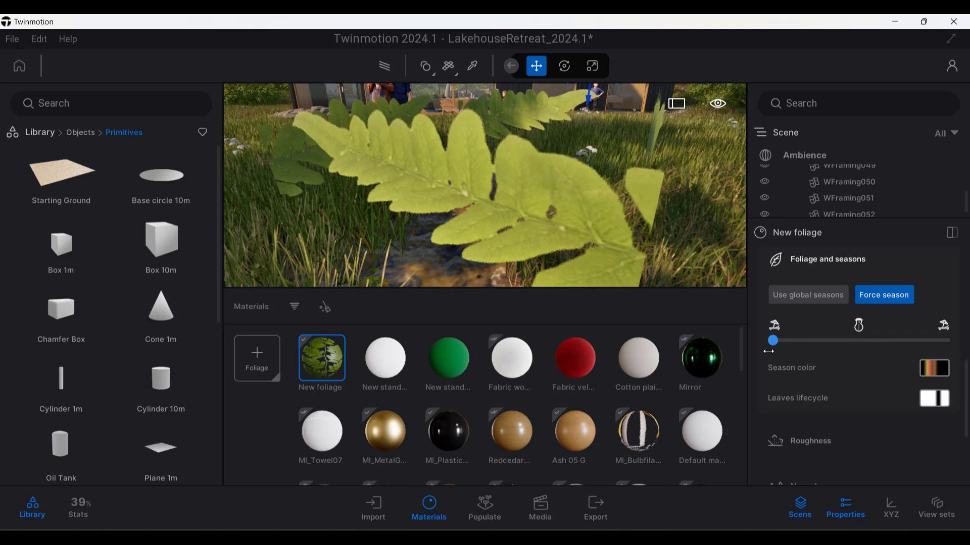
# Assign Season color 06 to the New foliage material and set its forced season between summer and winter.
pyautogui.click(932, 372)
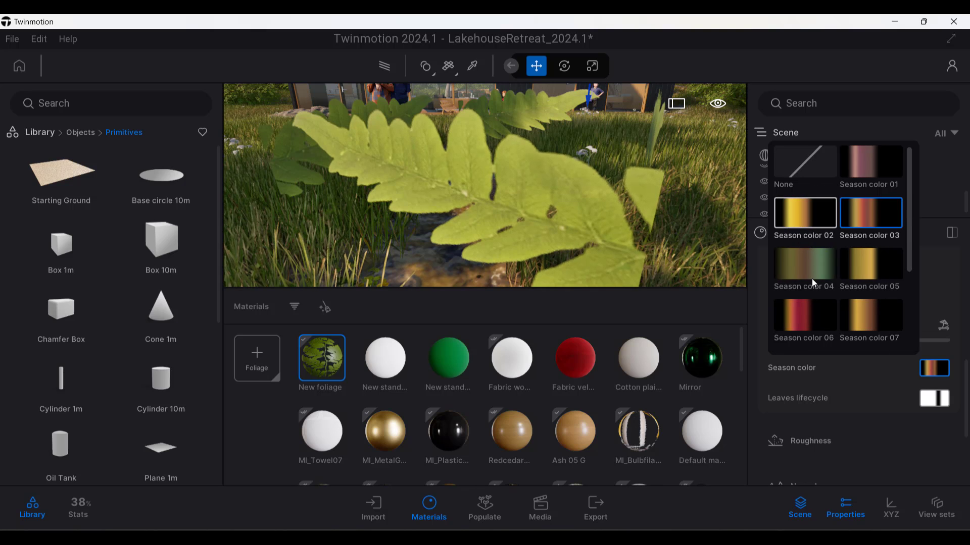
pyautogui.click(807, 321)
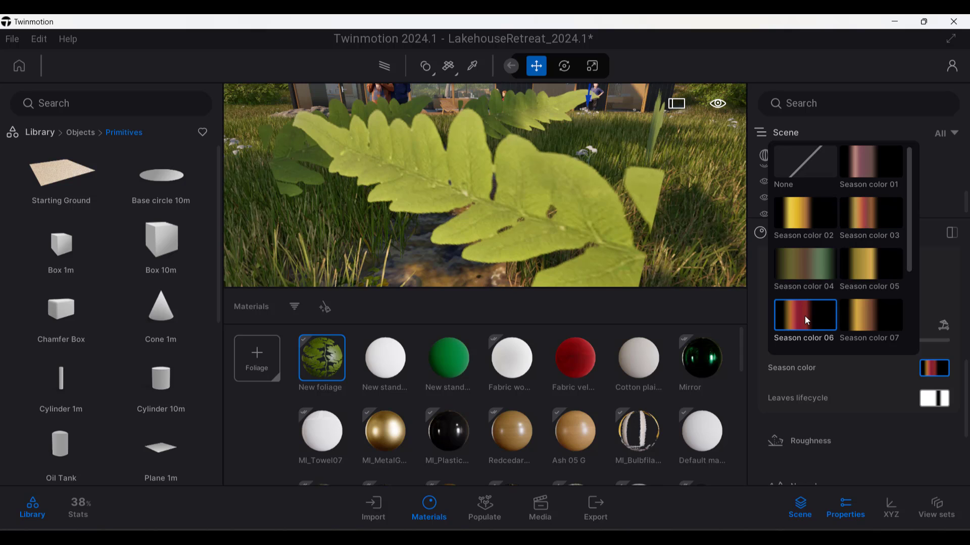
pyautogui.click(815, 359)
pyautogui.click(829, 340)
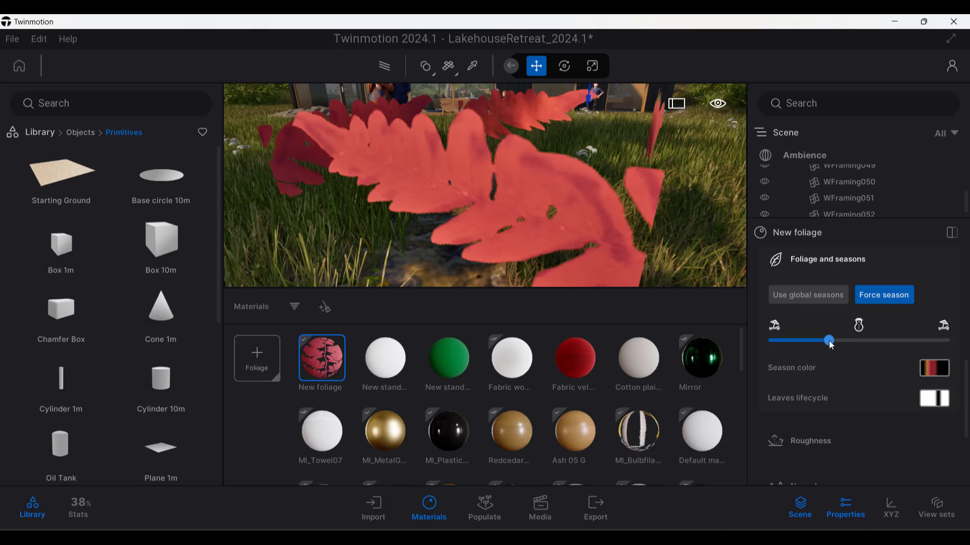
# Set the New foliage material's leaves lifecycle to Season mask 10 and move its forced season just past winter.
pyautogui.click(934, 402)
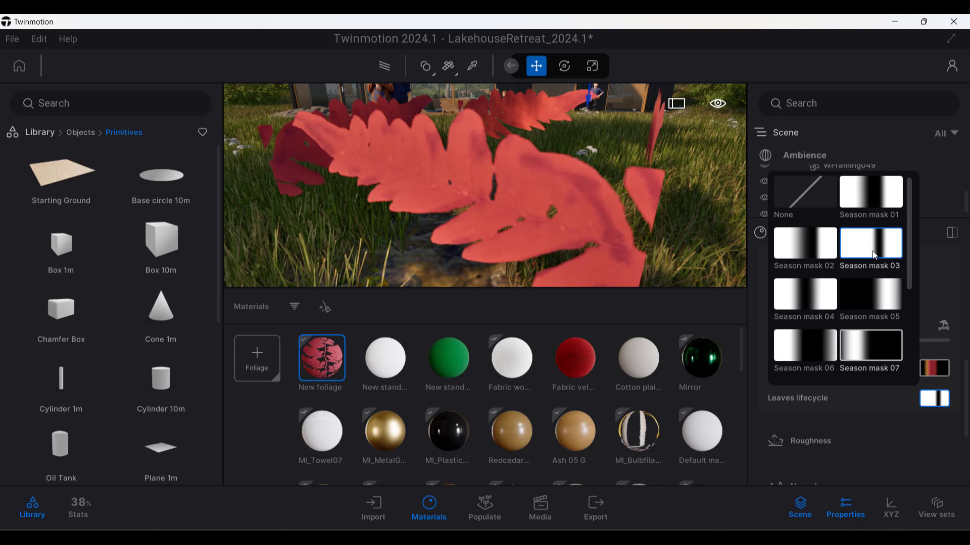
pyautogui.scroll(-3, 866, 323)
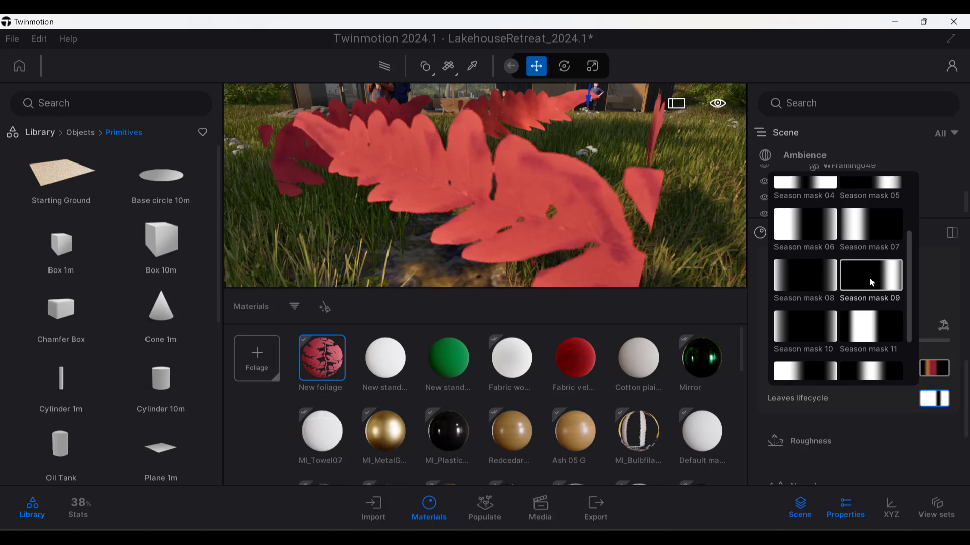
pyautogui.click(809, 331)
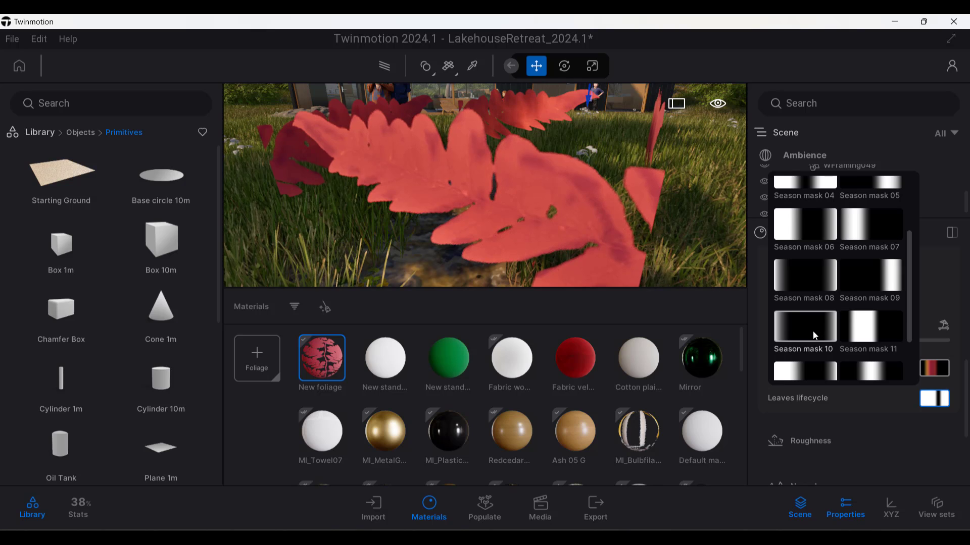
pyautogui.click(815, 336)
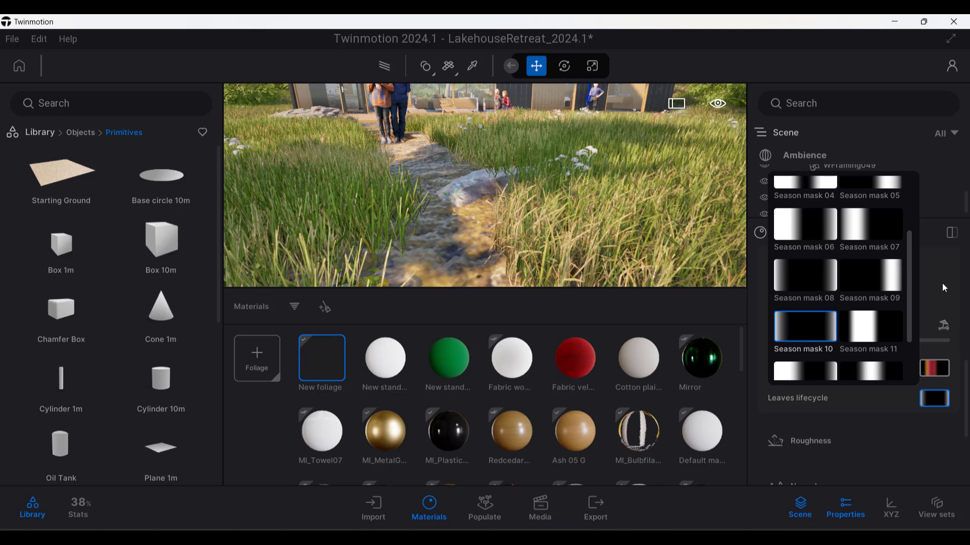
pyautogui.click(870, 397)
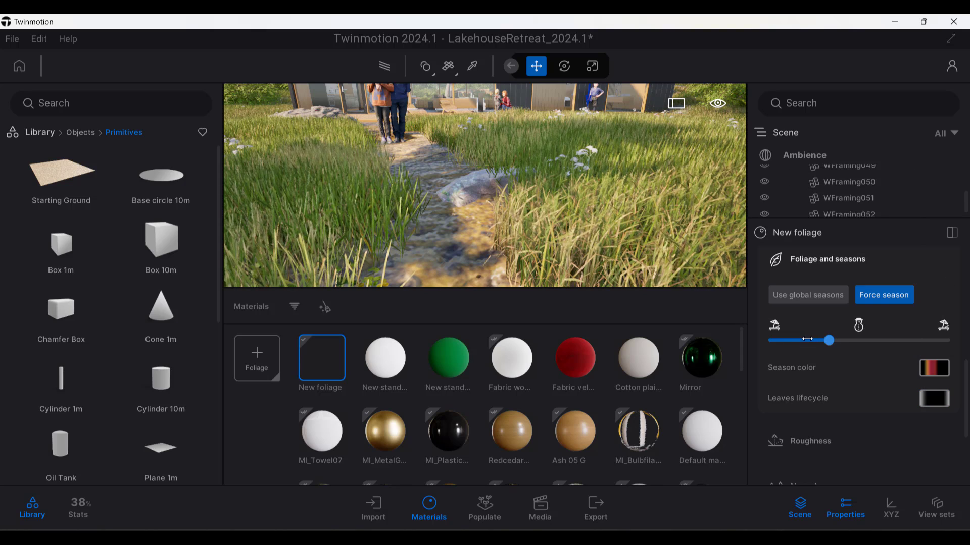
pyautogui.moveTo(828, 341); pyautogui.dragTo(880, 341)
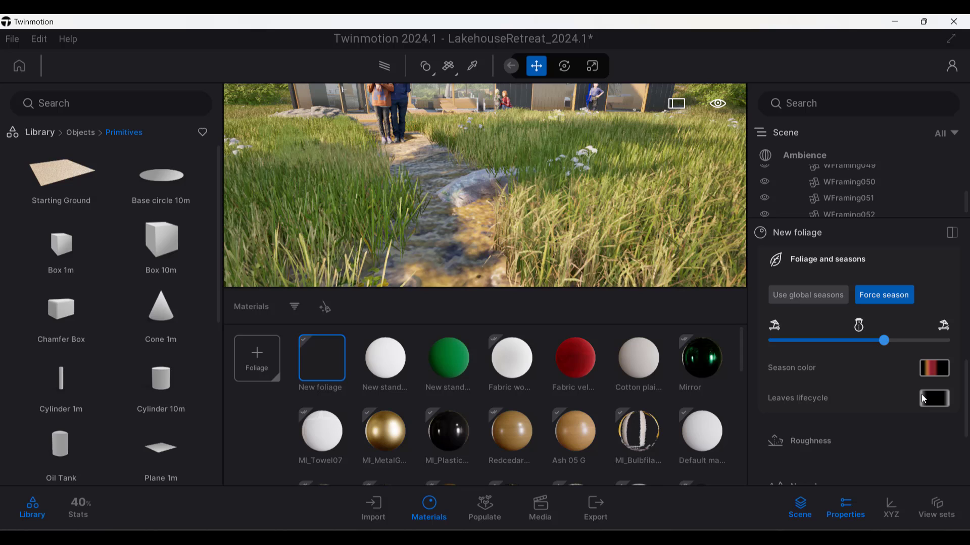
# Switch the New foliage material's leaves lifecycle back to Season mask 03.
pyautogui.click(933, 402)
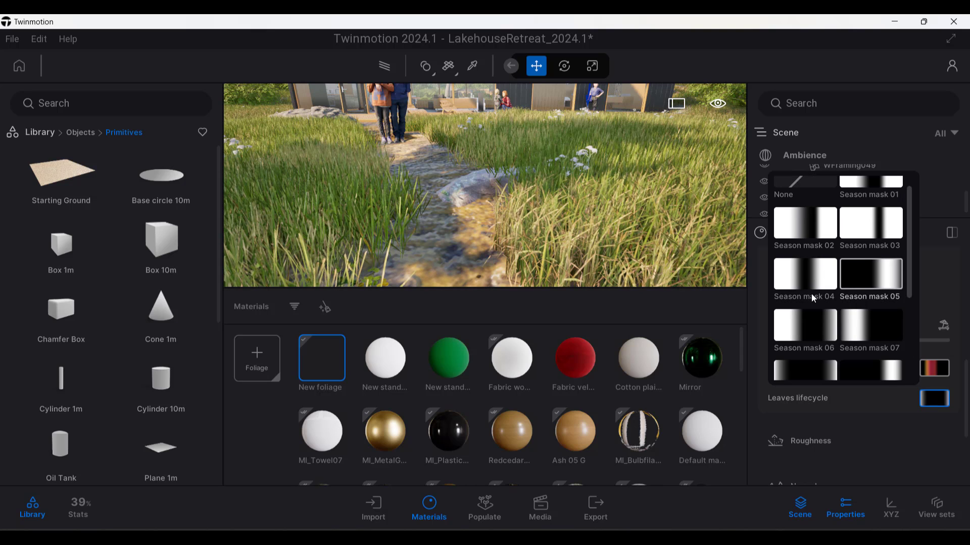
pyautogui.scroll(-1, 811, 293)
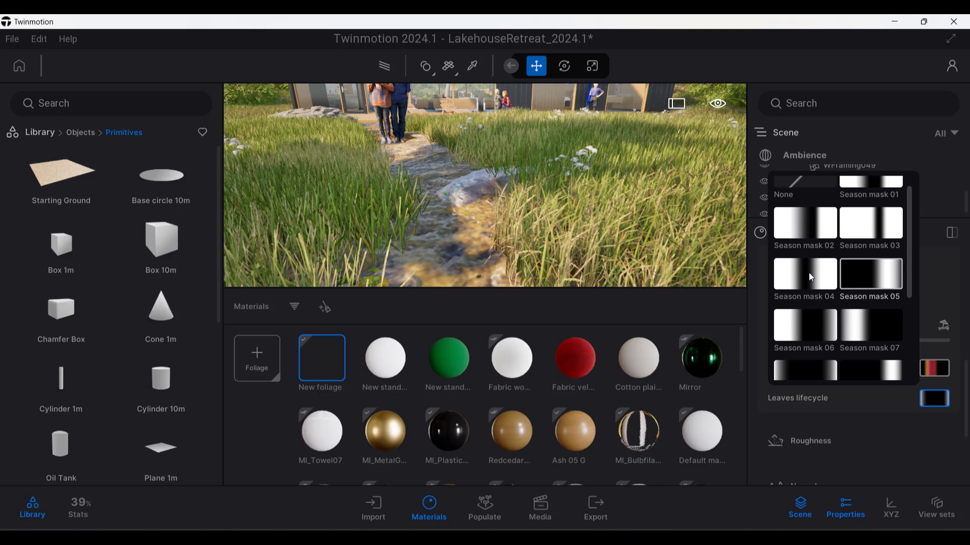
pyautogui.click(864, 222)
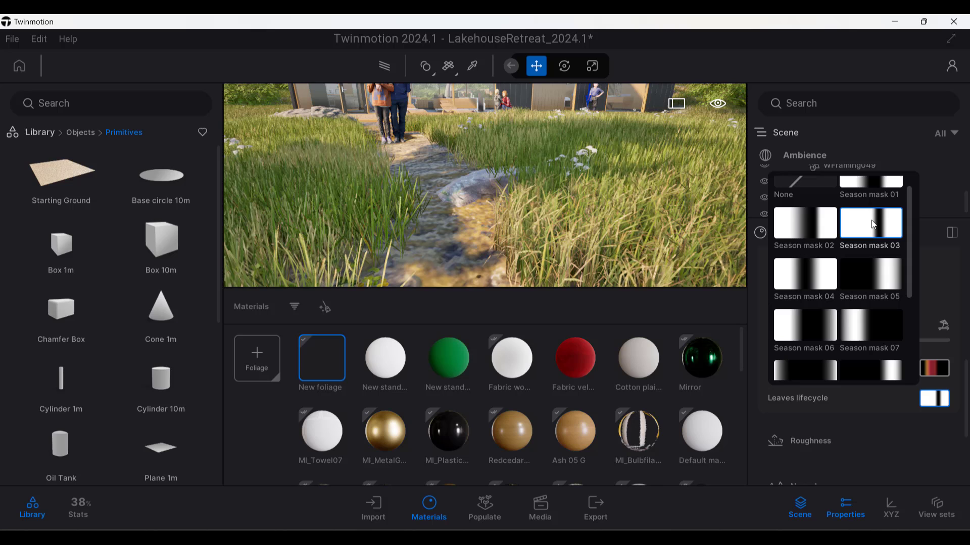
pyautogui.click(959, 280)
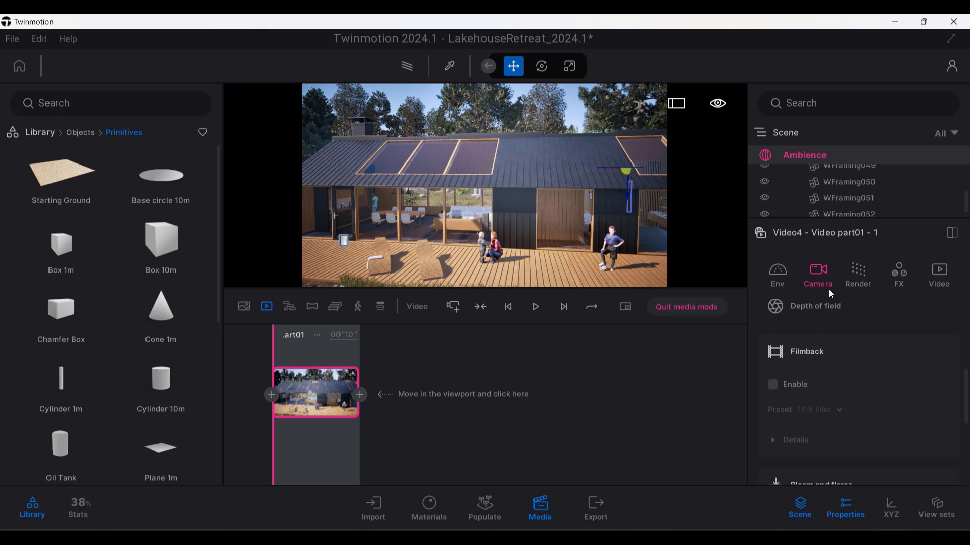
# Enable Filmback for the Video4 camera and try the Super 16mm preset.
pyautogui.click(787, 388)
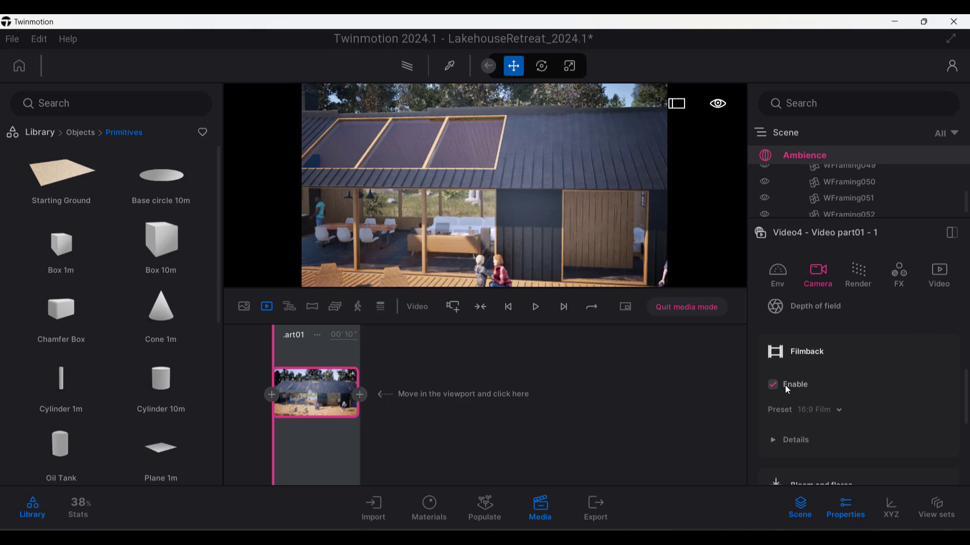
pyautogui.click(839, 410)
pyautogui.click(837, 408)
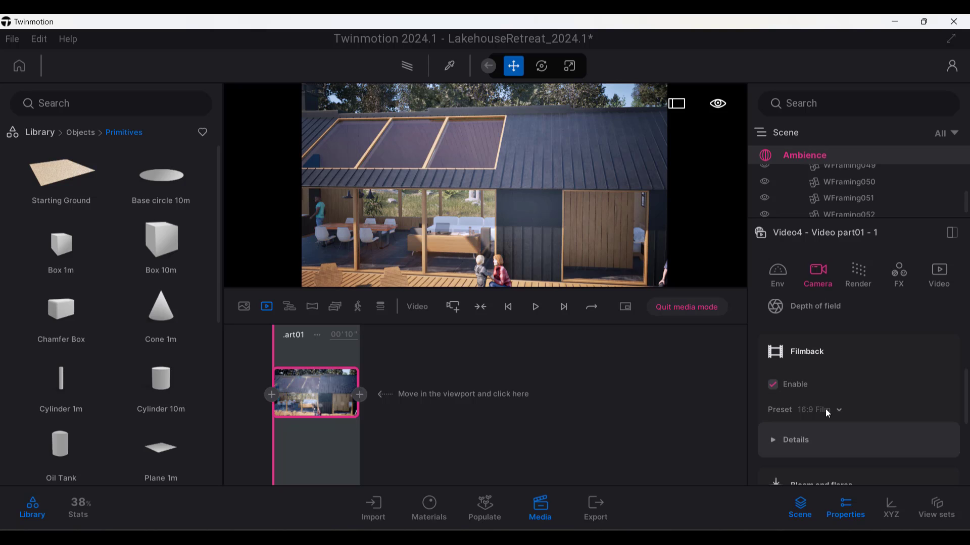
pyautogui.click(825, 409)
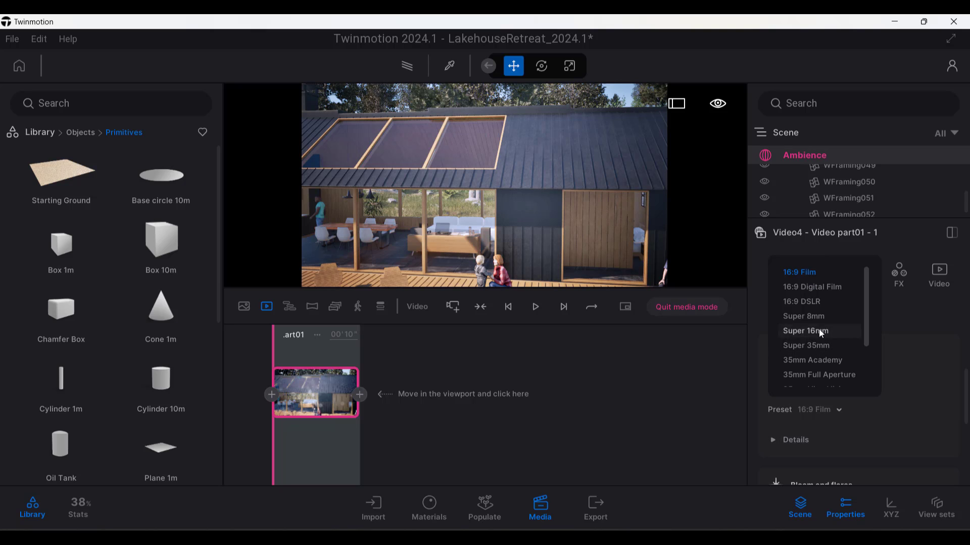
pyautogui.scroll(-5, 819, 329)
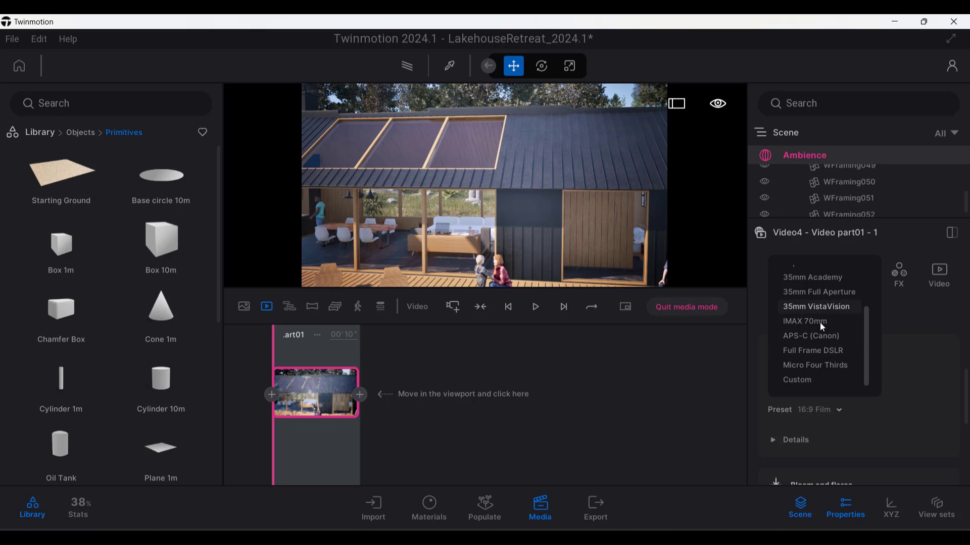
pyautogui.scroll(5, 819, 322)
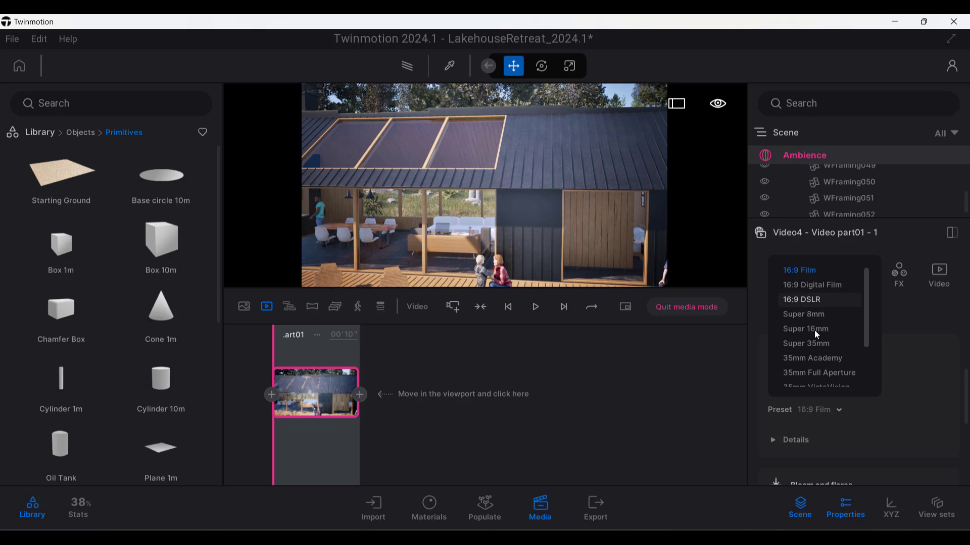
pyautogui.click(814, 329)
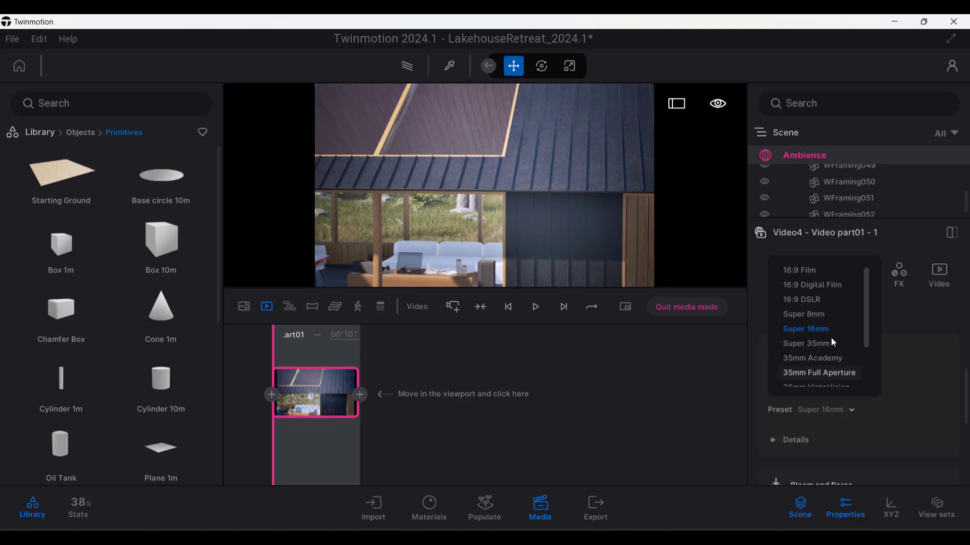
# Set the Video4 camera's Filmback preset to 35mm VistaVision.
pyautogui.scroll(-4, 823, 352)
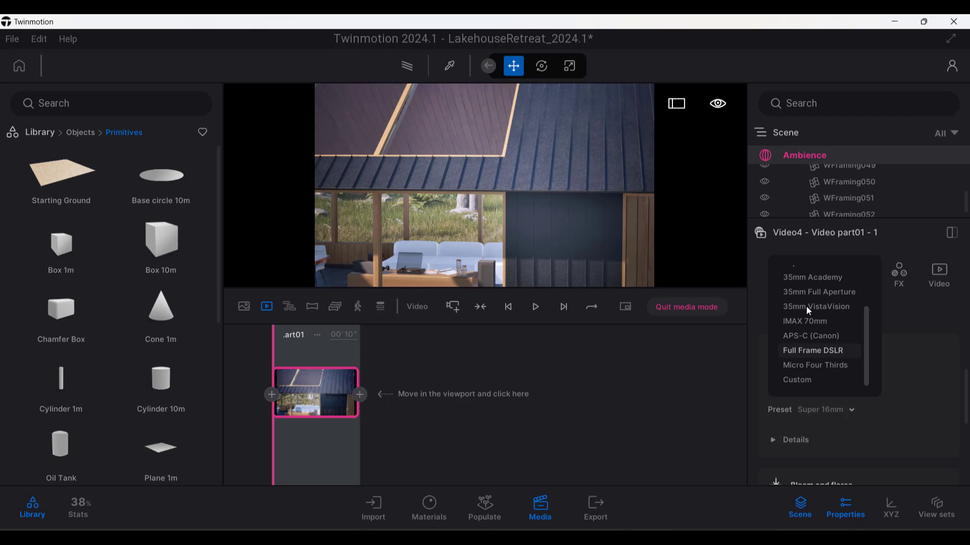
pyautogui.click(805, 306)
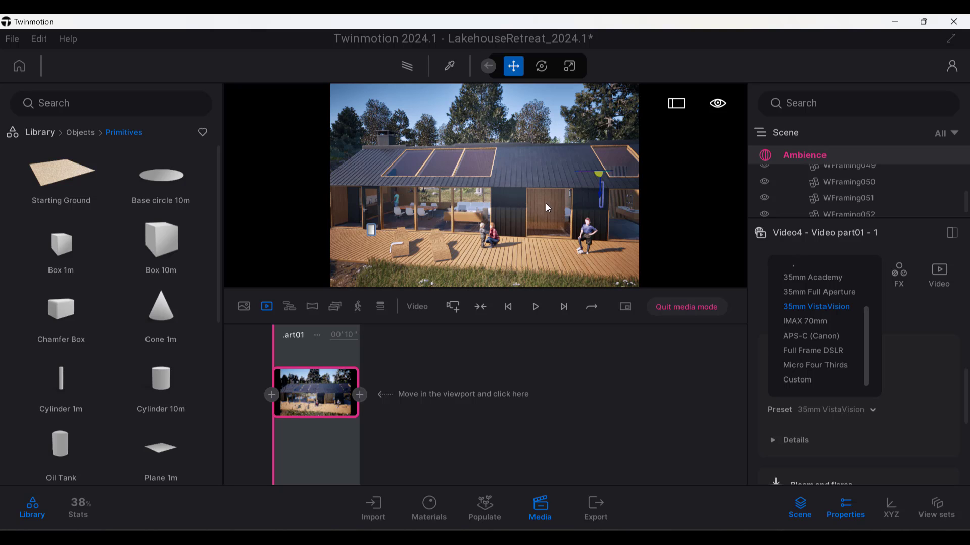
pyautogui.moveTo(505, 287); pyautogui.dragTo(510, 344)
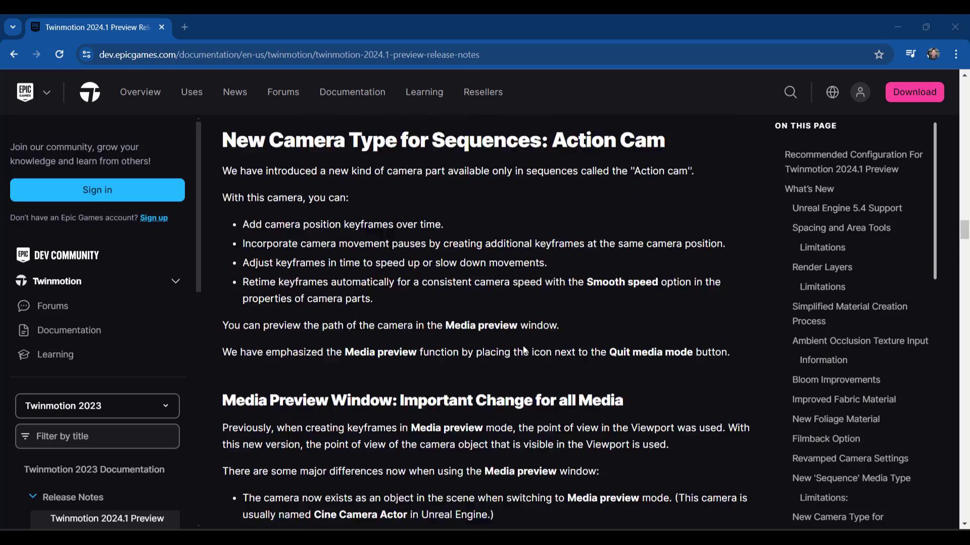
# Switch to the browser's 2024.1 Preview release notes and read the New 'Sequence' Media Type section.
pyautogui.scroll(1, 520, 333)
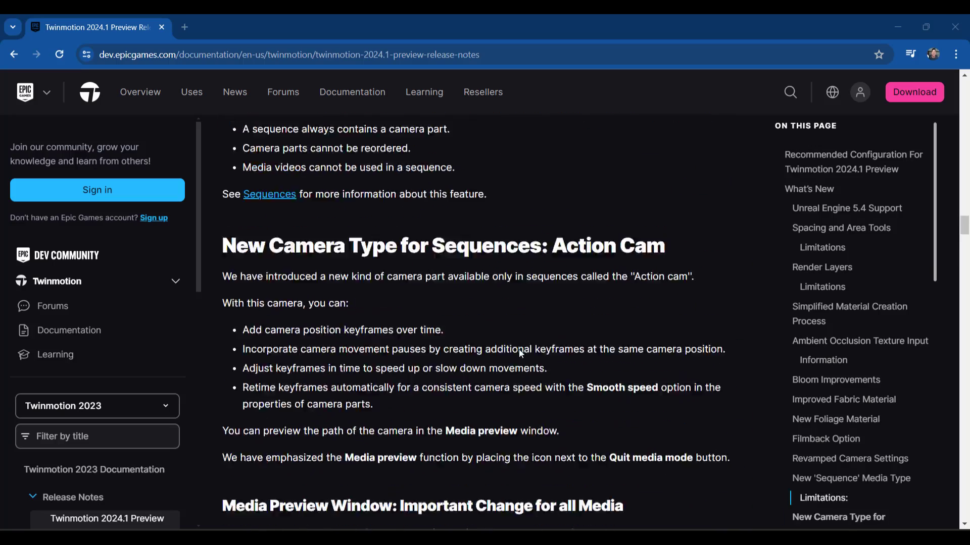
pyautogui.scroll(-1, 520, 333)
pyautogui.scroll(5, 520, 333)
pyautogui.scroll(6, 520, 333)
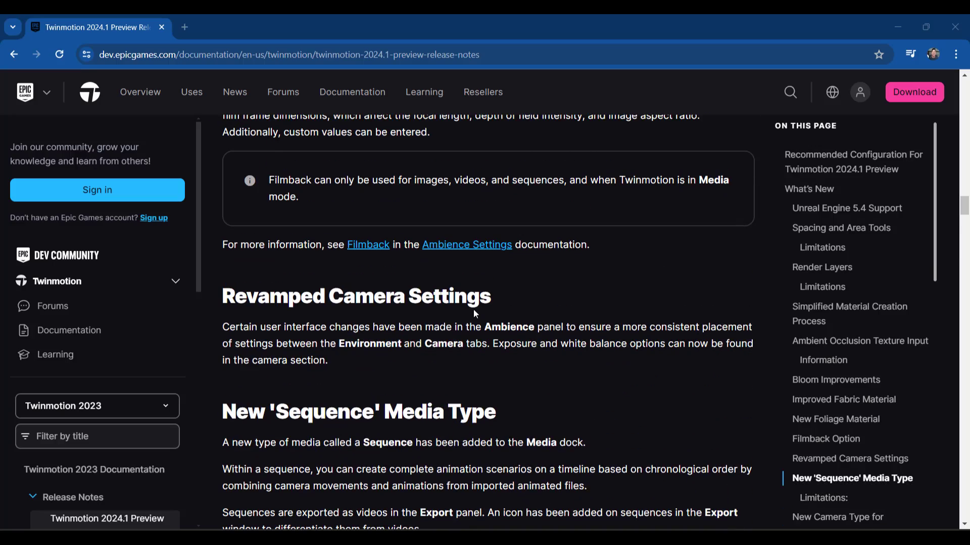
pyautogui.scroll(-5, 466, 354)
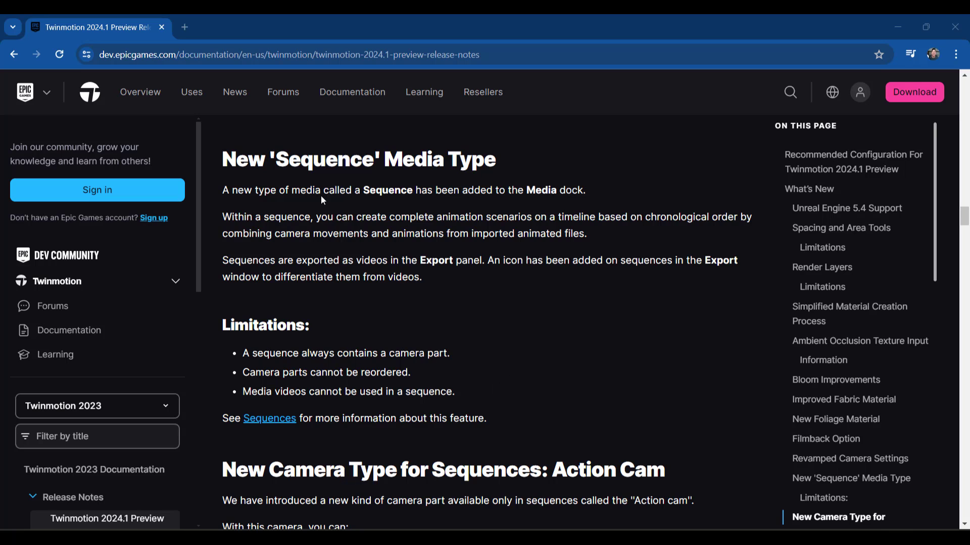
pyautogui.moveTo(225, 158); pyautogui.dragTo(502, 171)
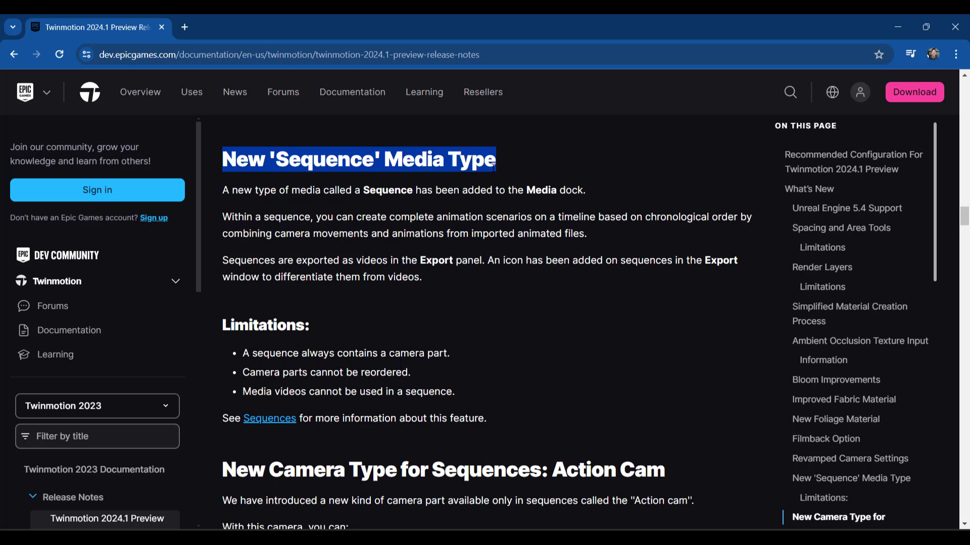
pyautogui.click(489, 166)
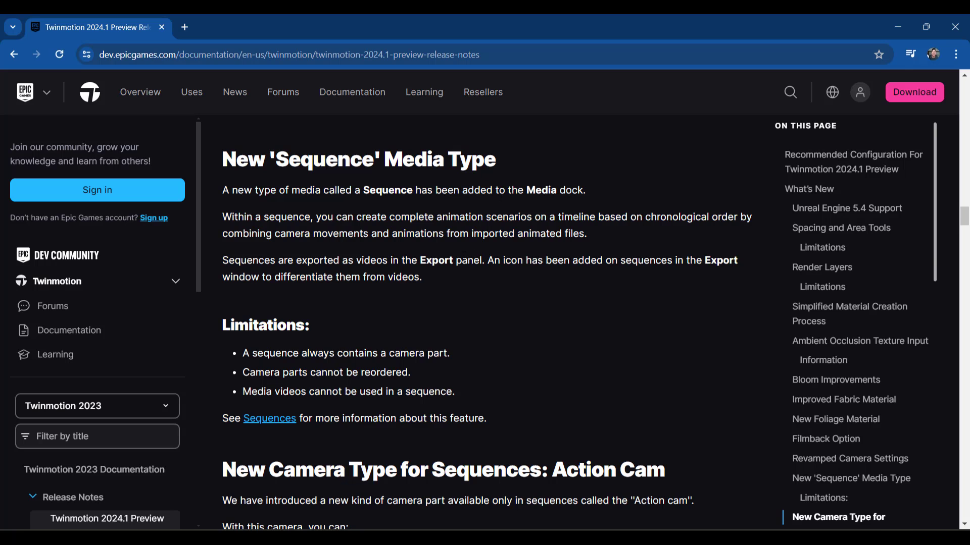
# Return to Twinmotion, look over the existing videos and create a new sequence from the current view.
pyautogui.click(898, 29)
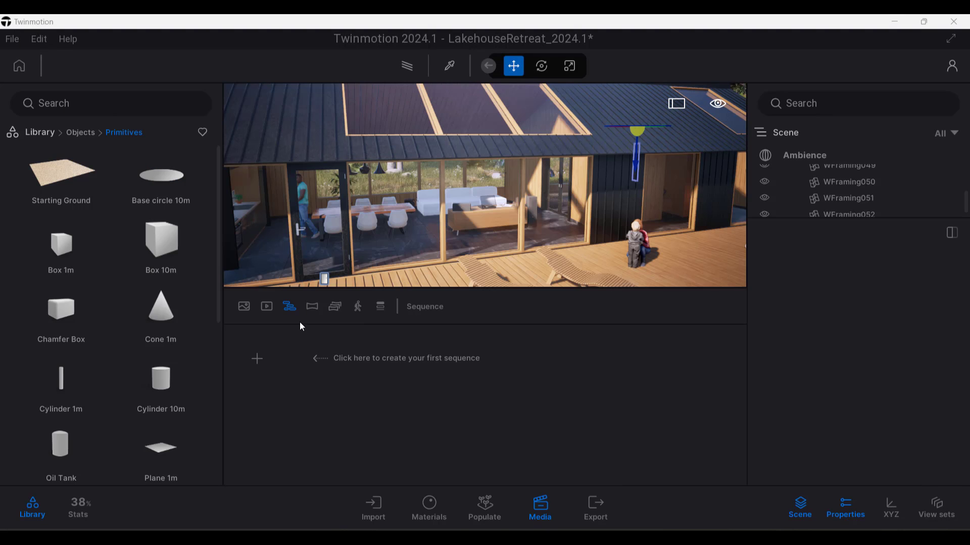
pyautogui.click(266, 306)
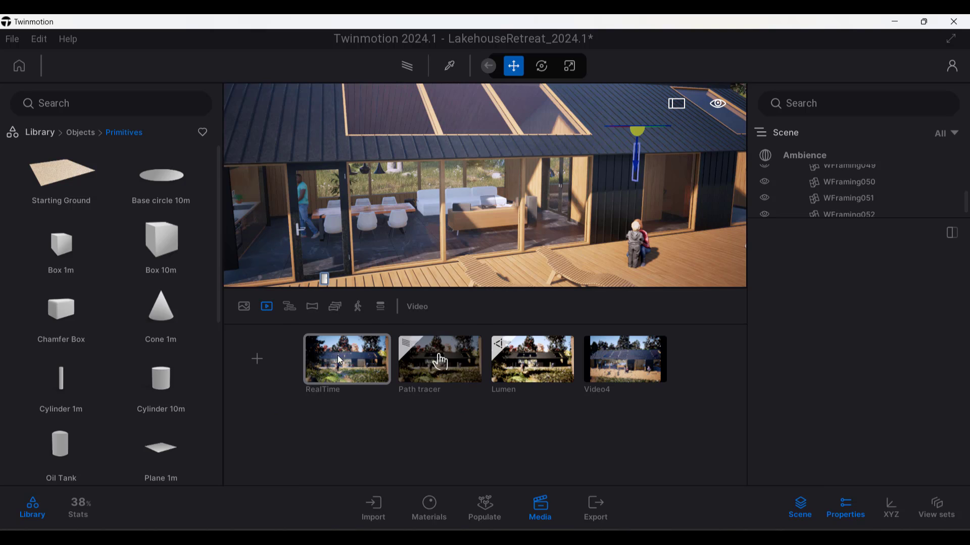
pyautogui.click(288, 307)
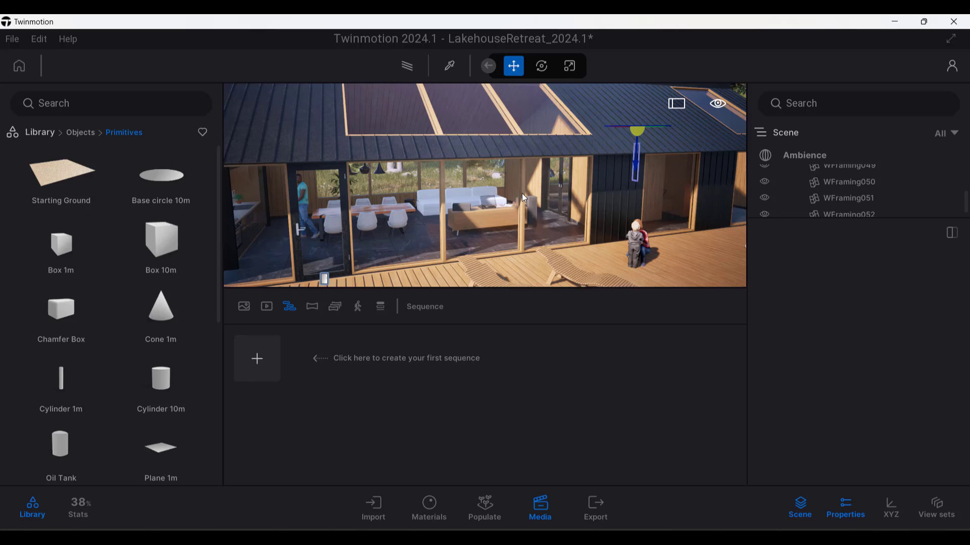
pyautogui.click(258, 359)
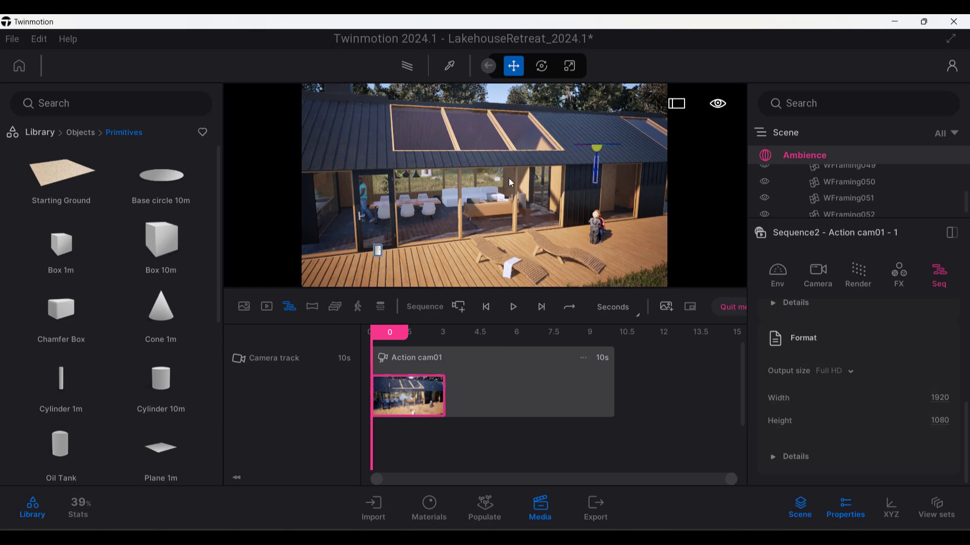
# Add a second Action cam01 keyframe at 3.7 s with the camera moved and turned to face the house's glazed front.
pyautogui.moveTo(436, 331); pyautogui.dragTo(458, 327)
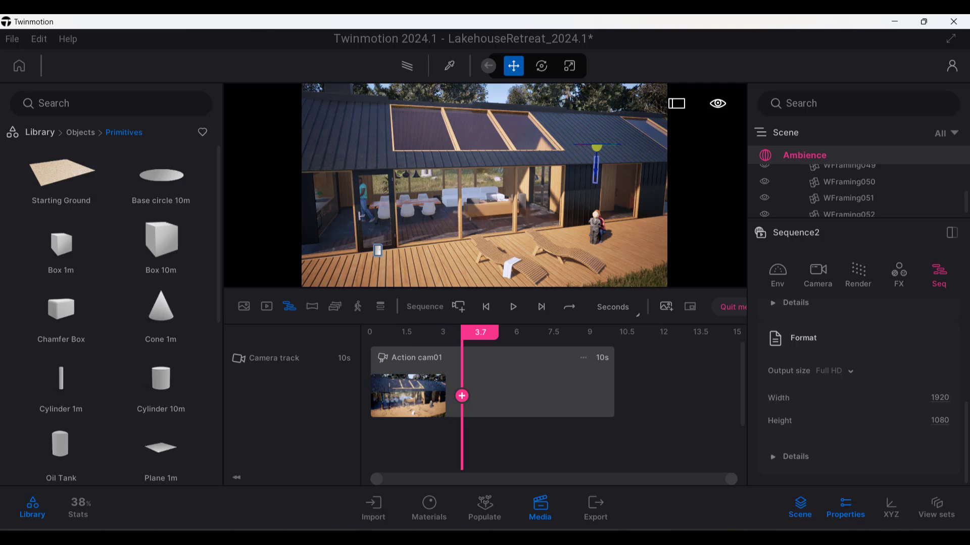
pyautogui.moveTo(591, 196); pyautogui.dragTo(414, 207, button='right')
pyautogui.press('d')
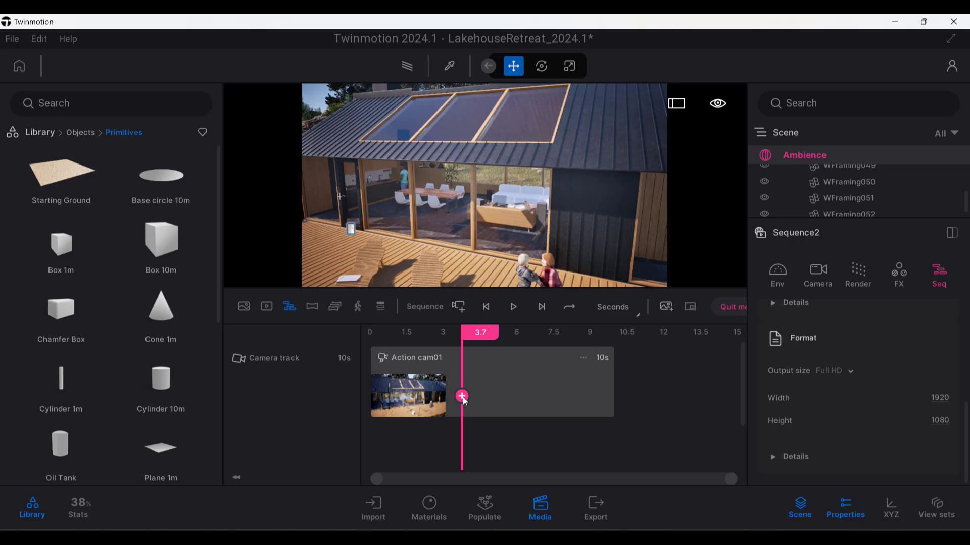
pyautogui.click(463, 398)
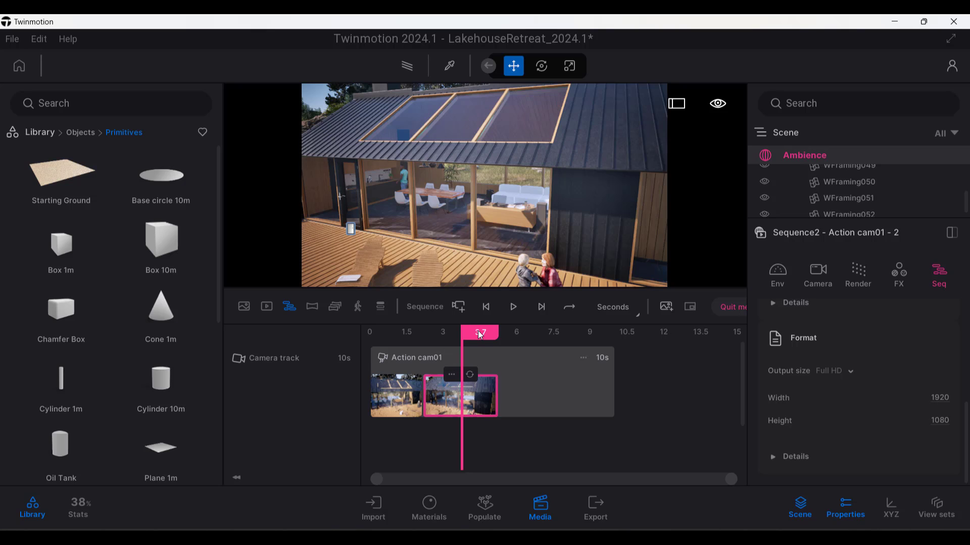
# Play the sequence from its start to preview the camera movement between the two keyframes.
pyautogui.moveTo(467, 333); pyautogui.dragTo(370, 335)
pyautogui.click(485, 315)
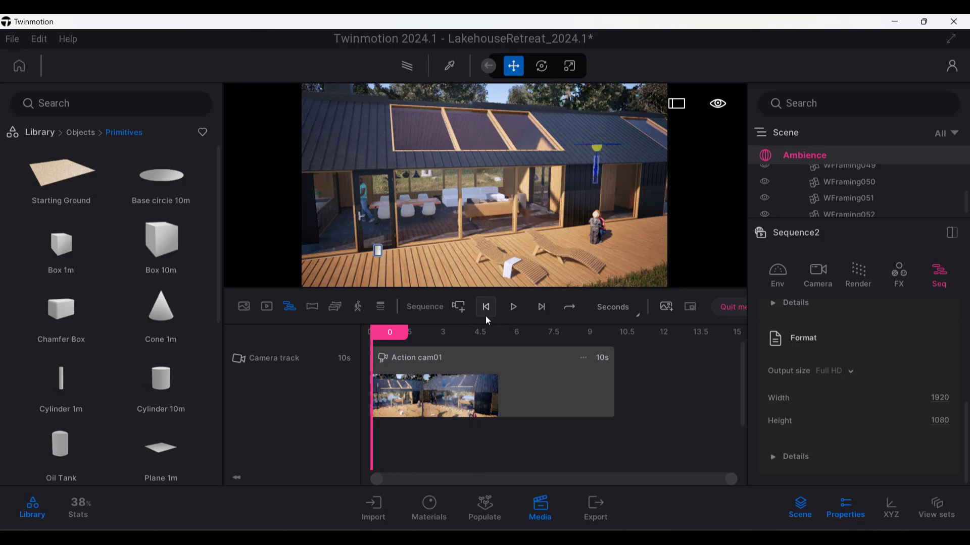
pyautogui.click(514, 308)
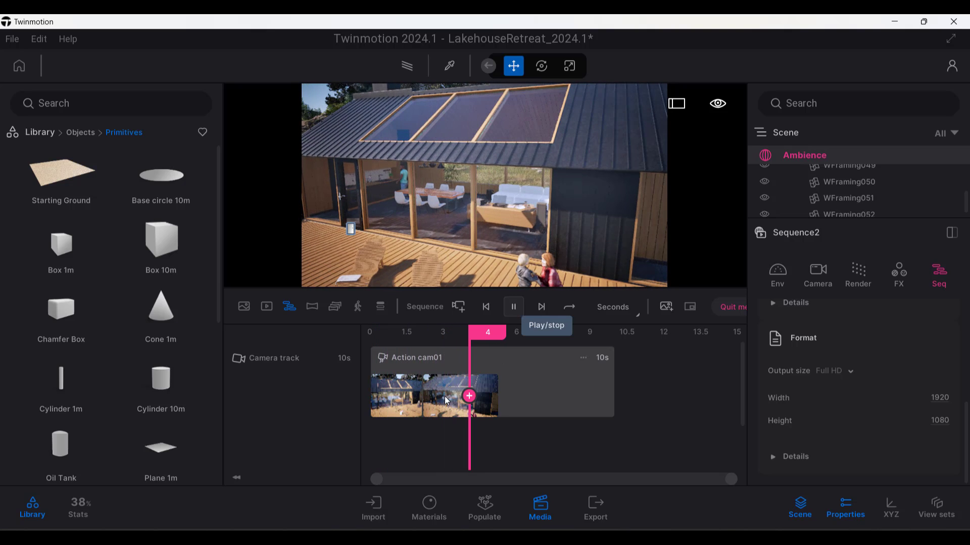
pyautogui.click(514, 306)
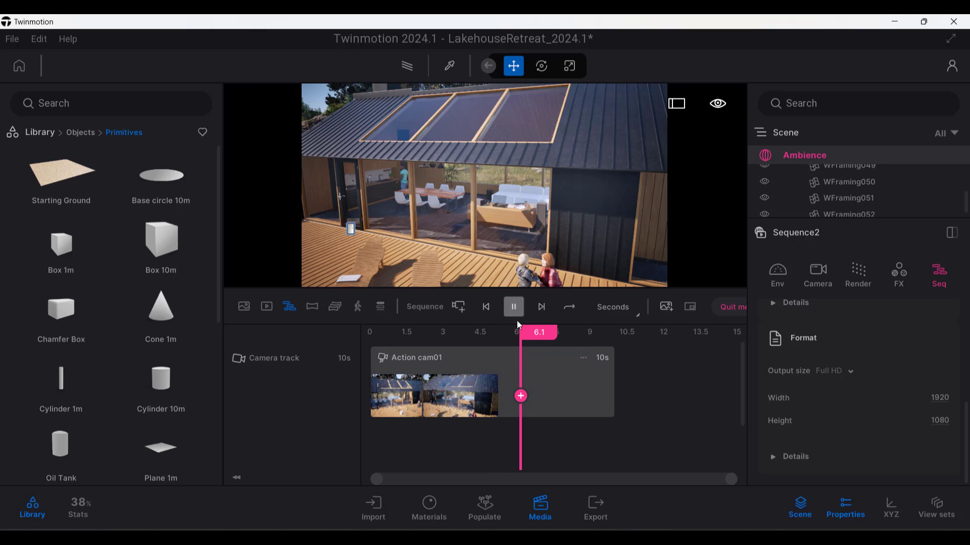
# Switch to the browser's release notes and read the Parenting Animators section.
pyautogui.moveTo(492, 414)
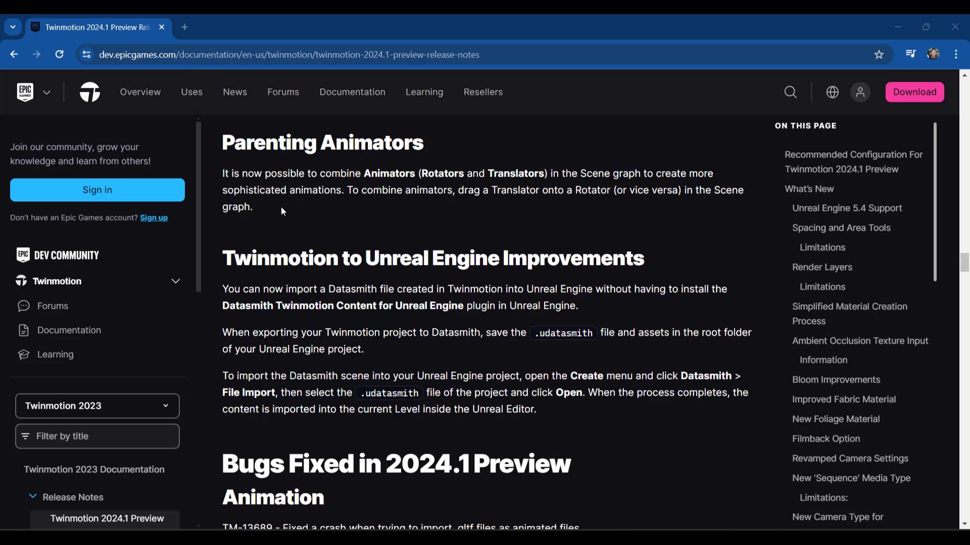
pyautogui.moveTo(281, 208)
pyautogui.mouseDown()
pyautogui.moveTo(310, 190)
pyautogui.moveTo(229, 174)
pyautogui.moveTo(248, 176)
pyautogui.moveTo(275, 207)
pyautogui.mouseUp()
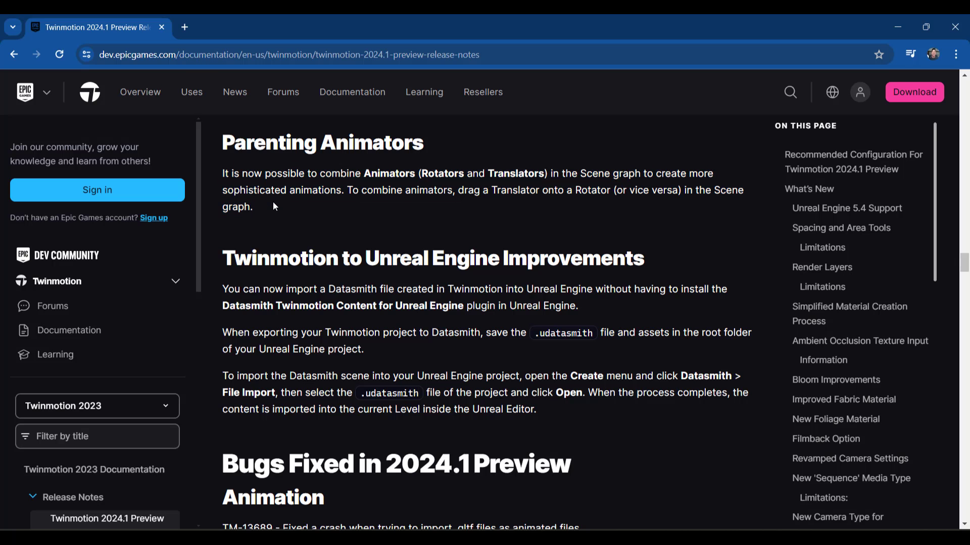